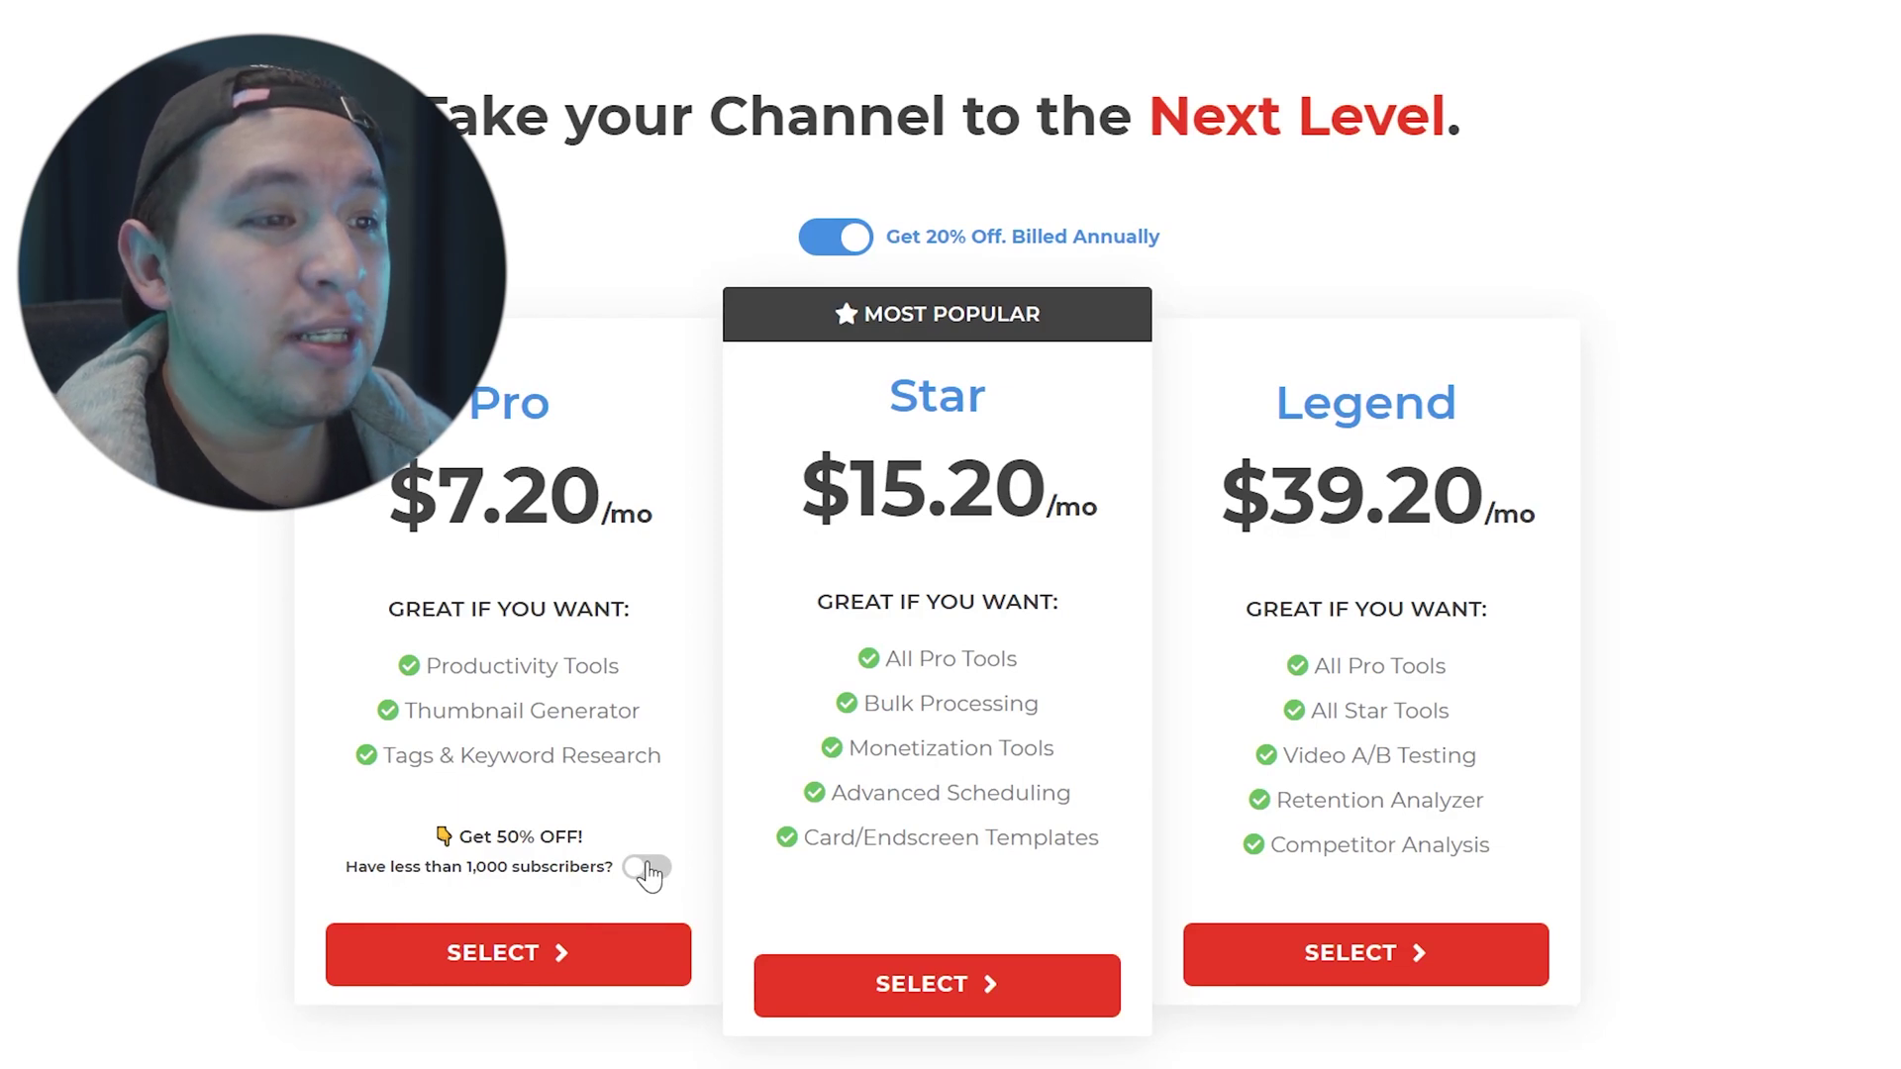
Toggle the under-1,000-subscriber discount repeatedly to compare Pro at $3.60 versus $7.20.
{"action": "left_click", "coordinate": [644, 870]}
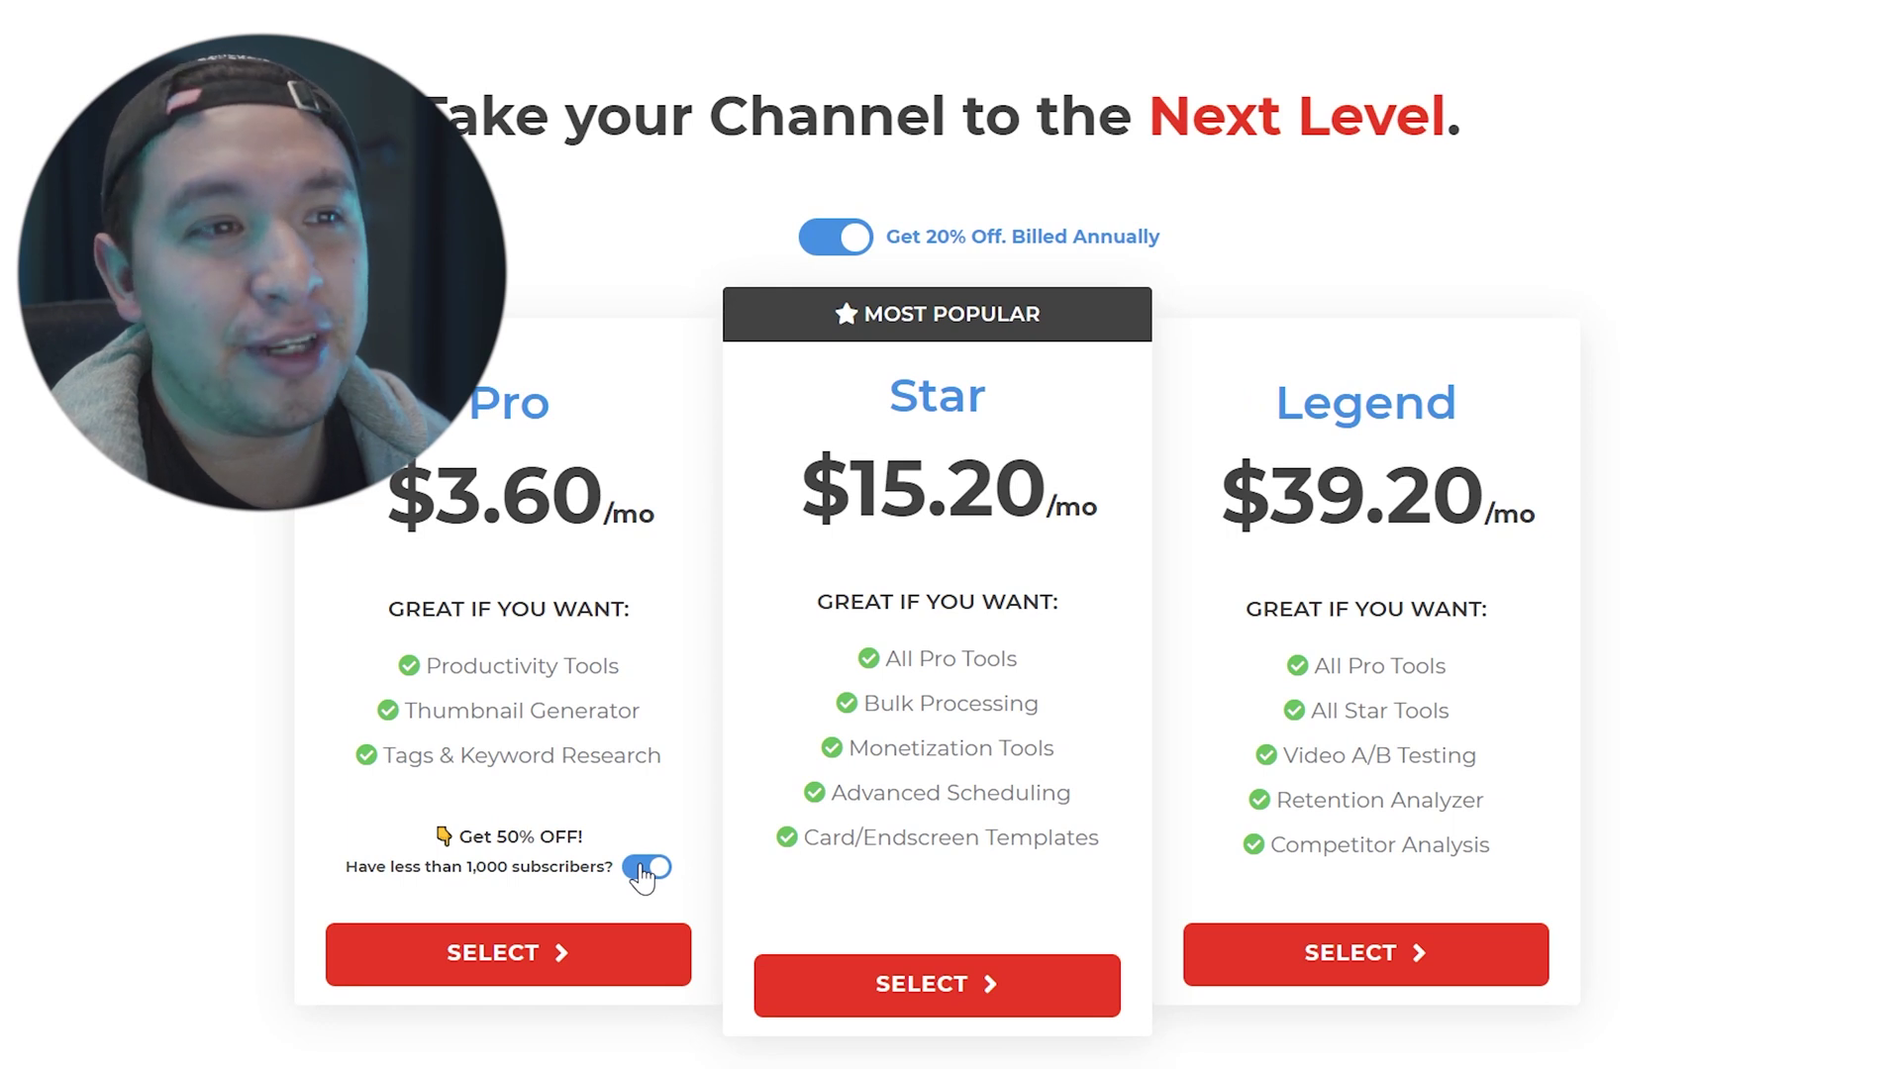
{"action": "left_click", "coordinate": [644, 869]}
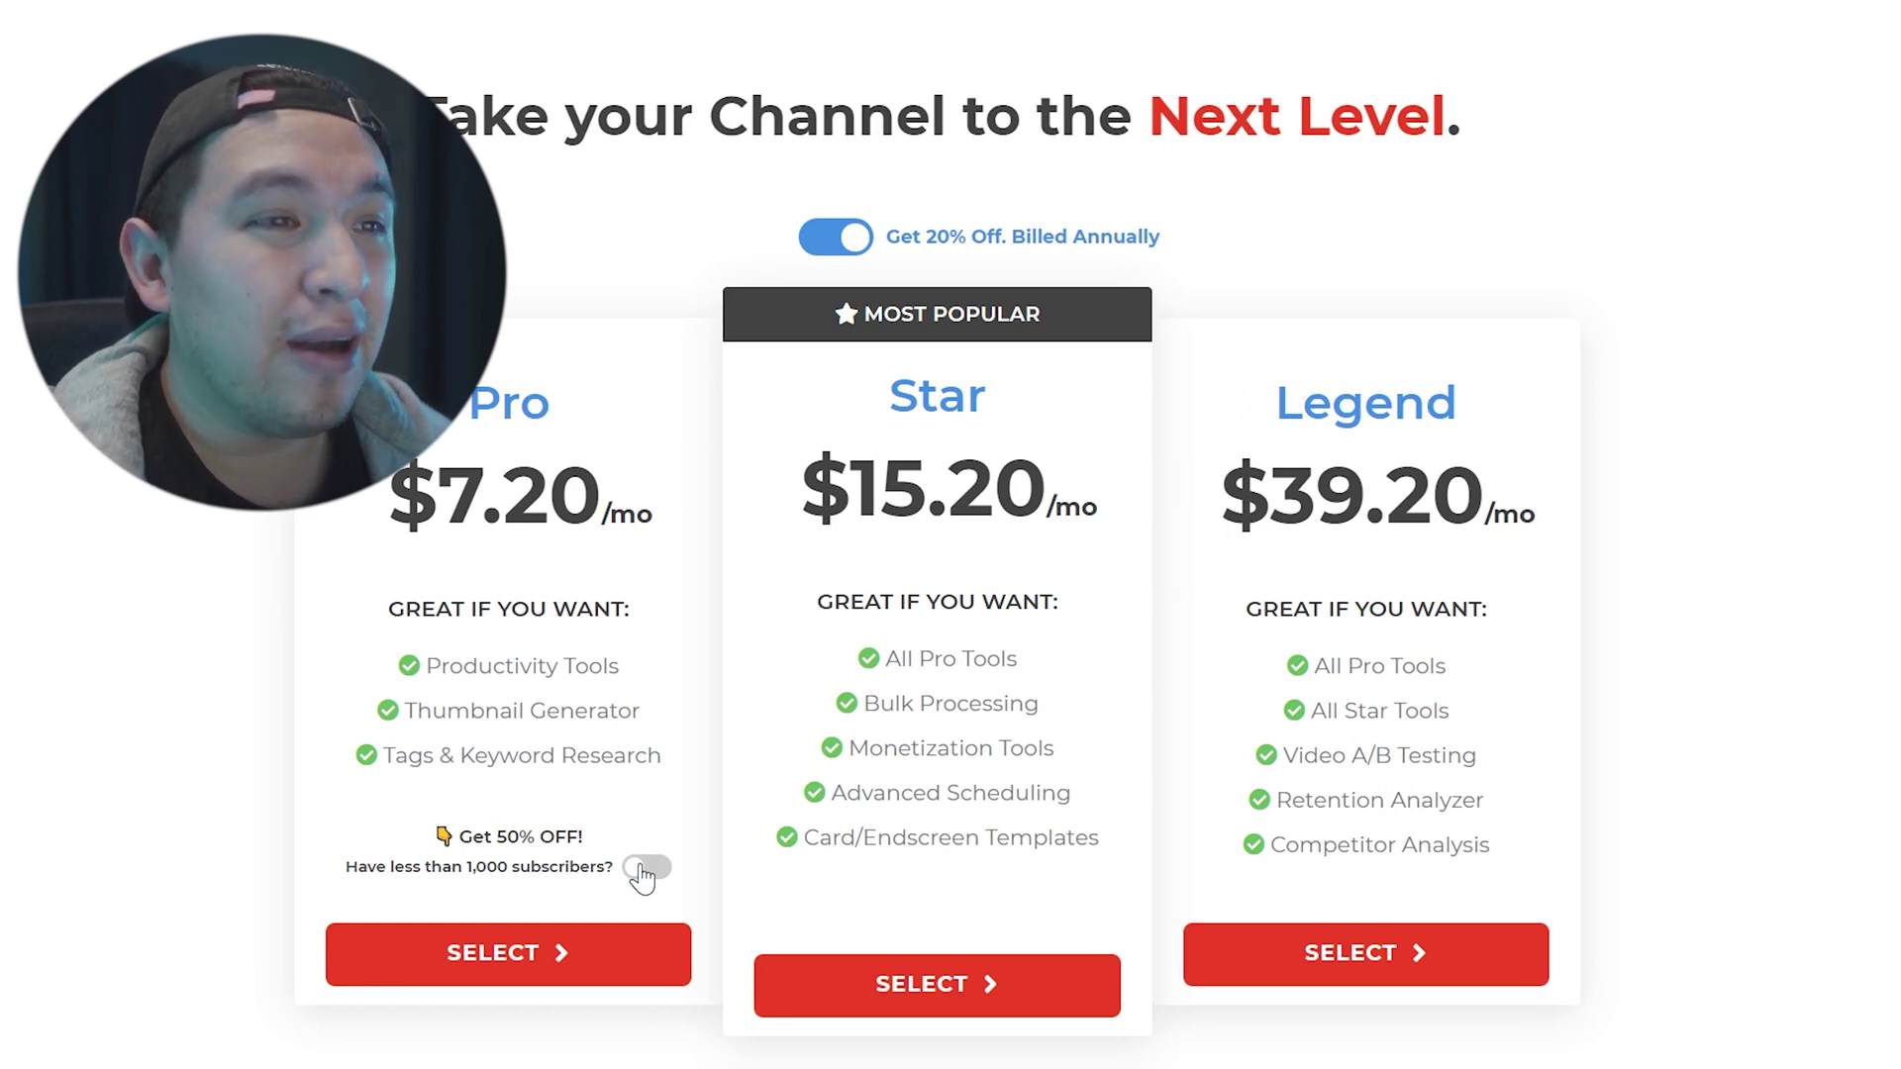
{"action": "left_click", "coordinate": [645, 869]}
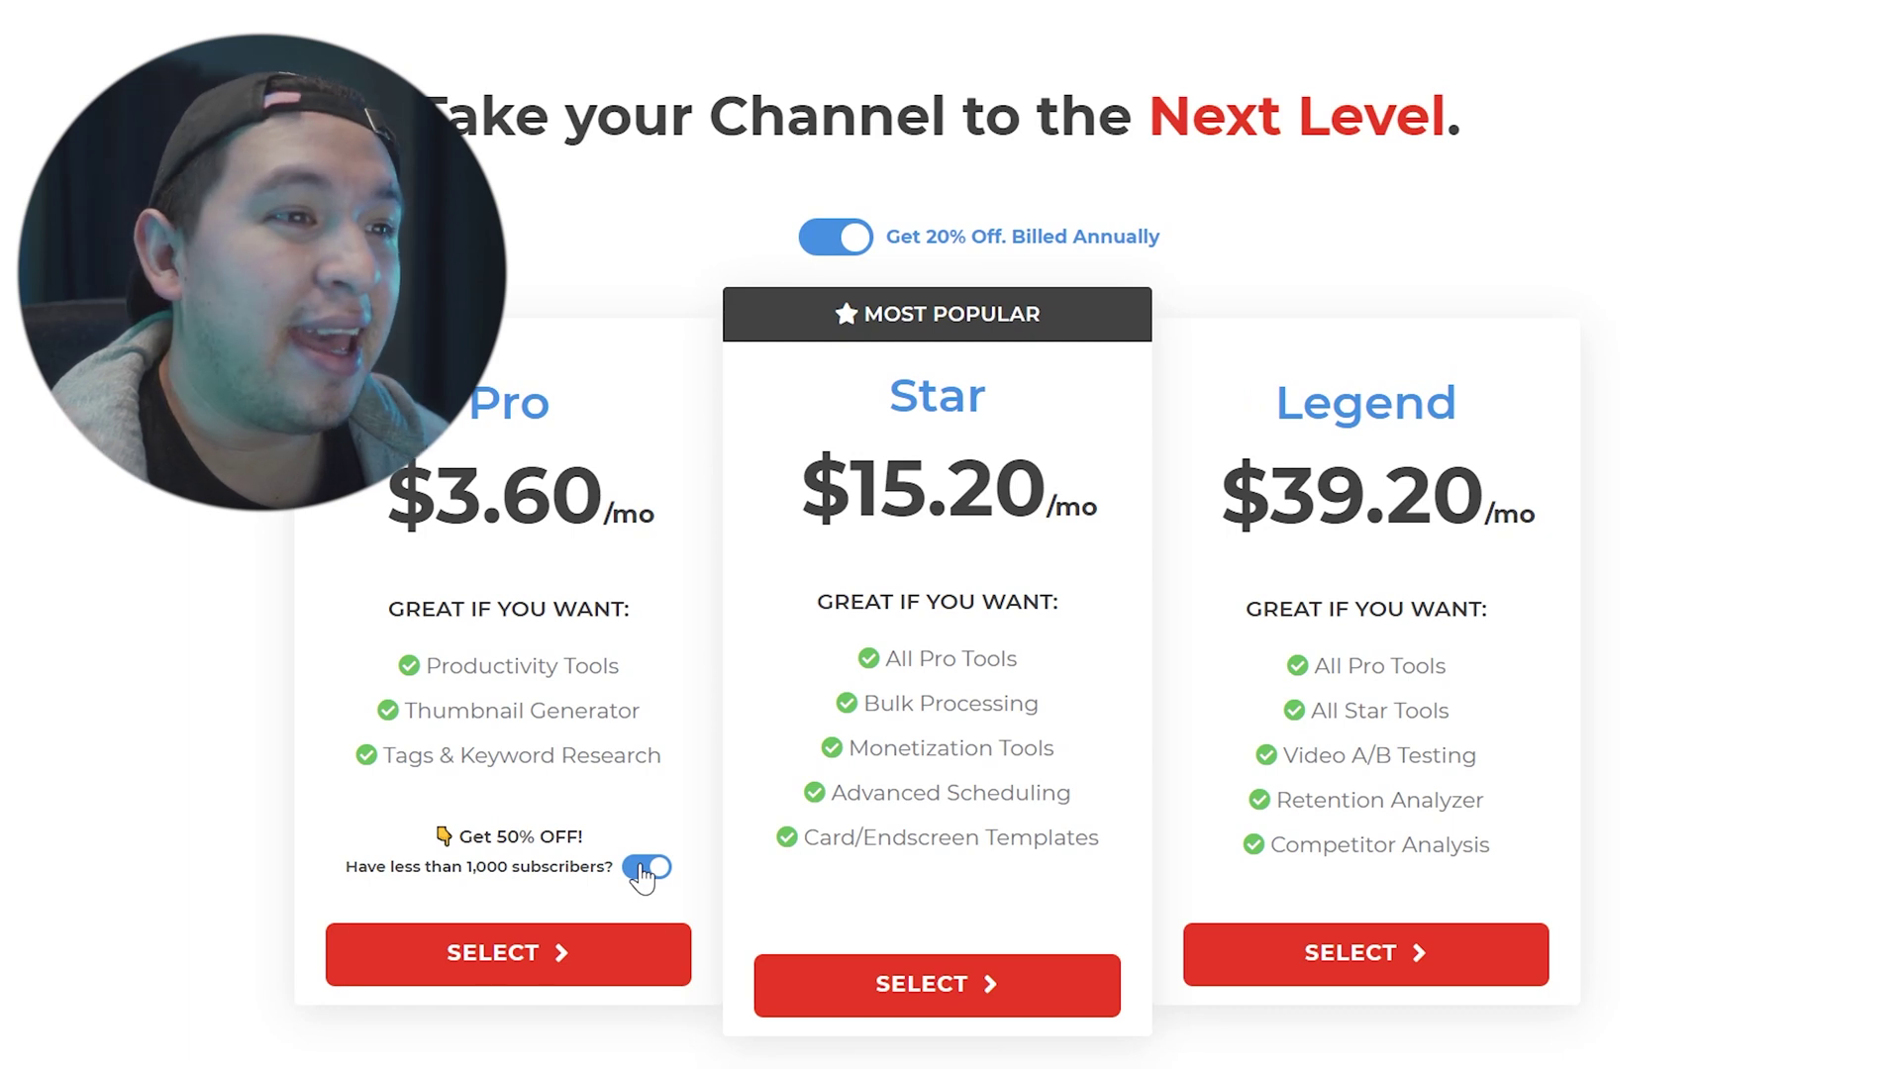
{"action": "left_click", "coordinate": [646, 868]}
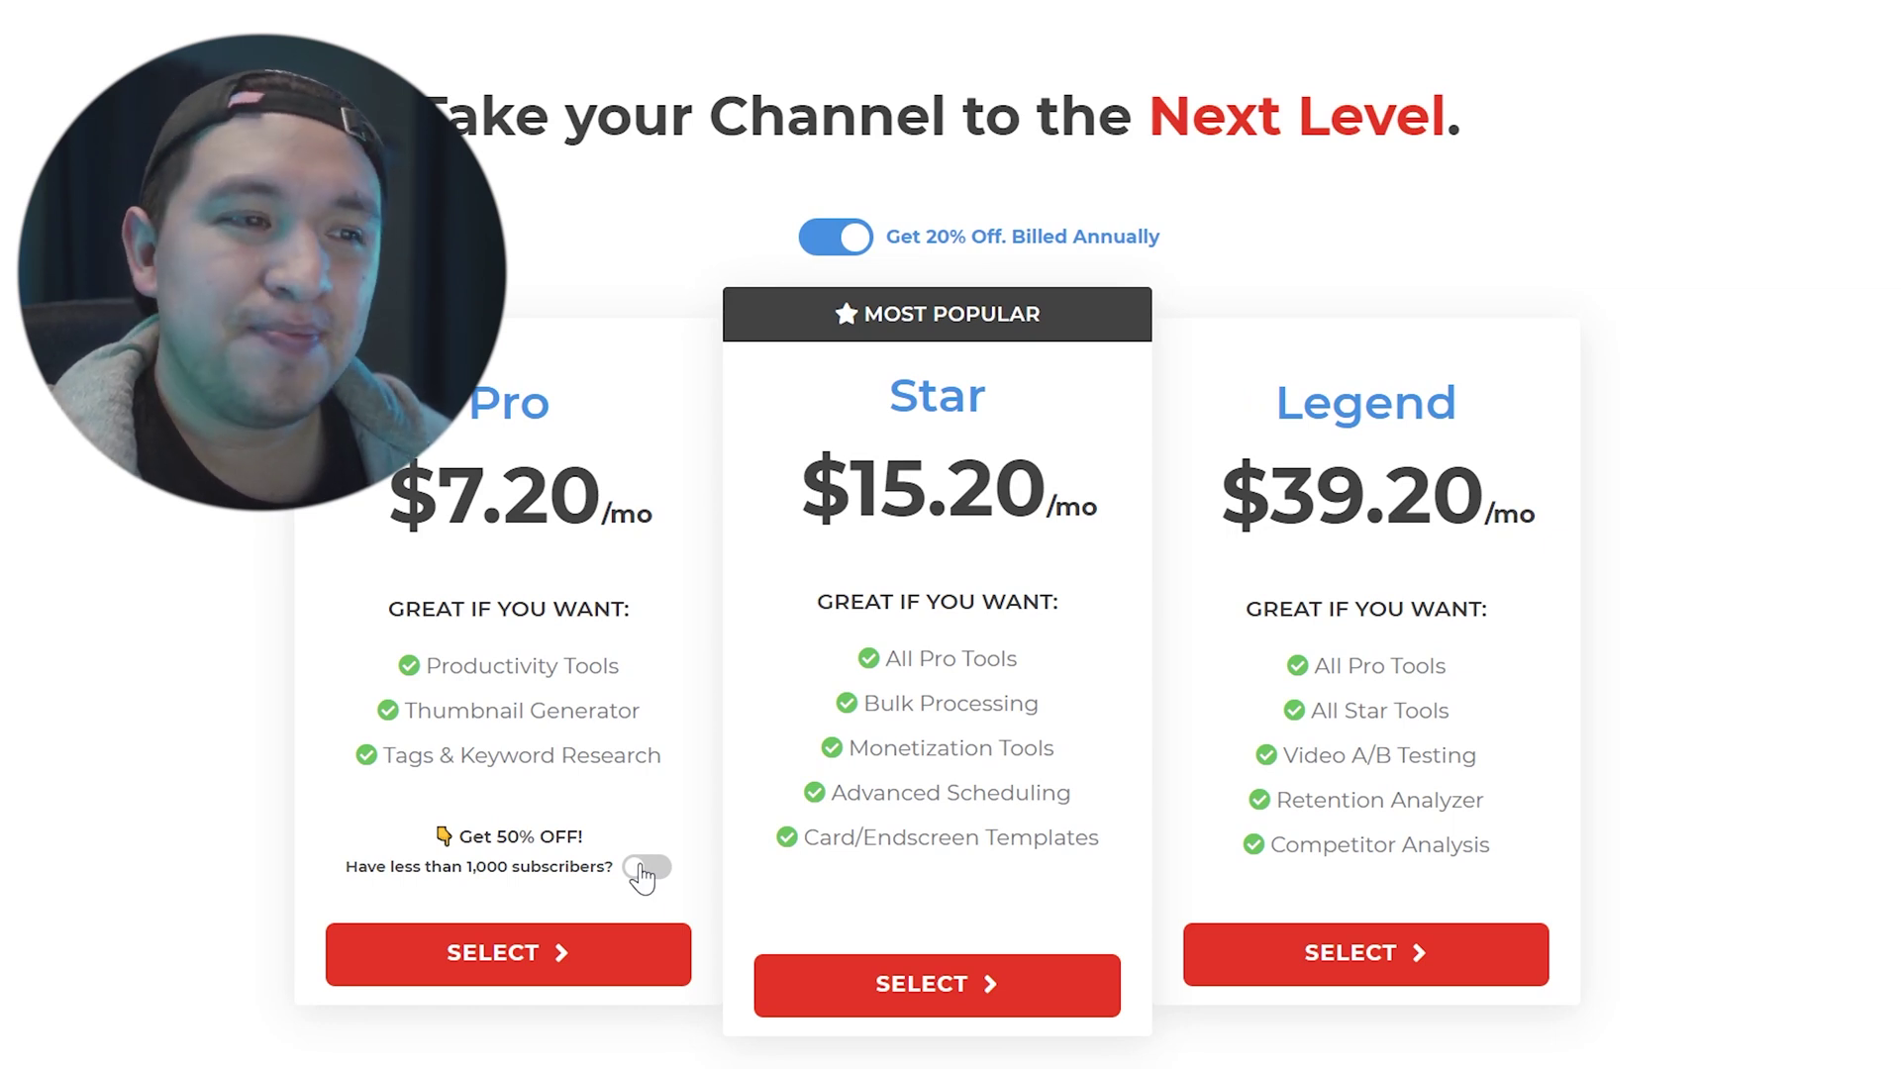
{"action": "left_click", "coordinate": [646, 869]}
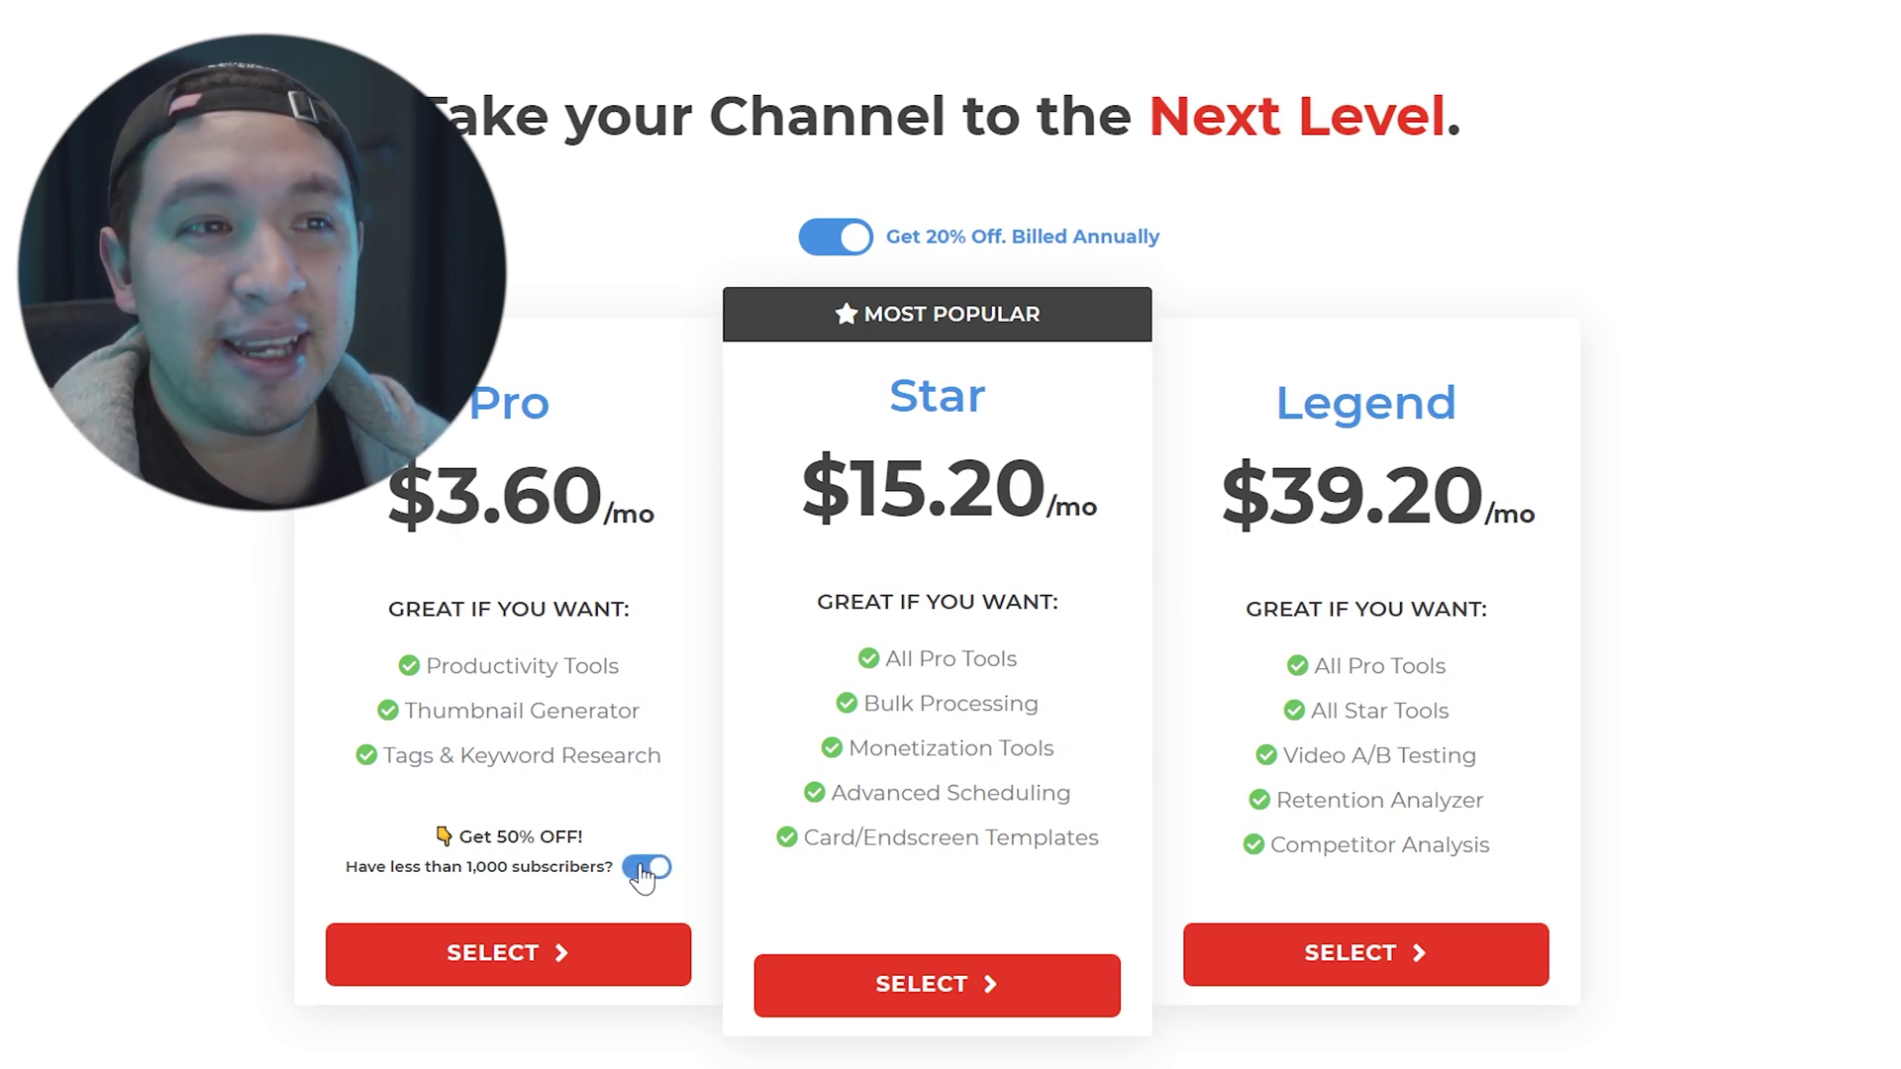
{"action": "left_click", "coordinate": [646, 869]}
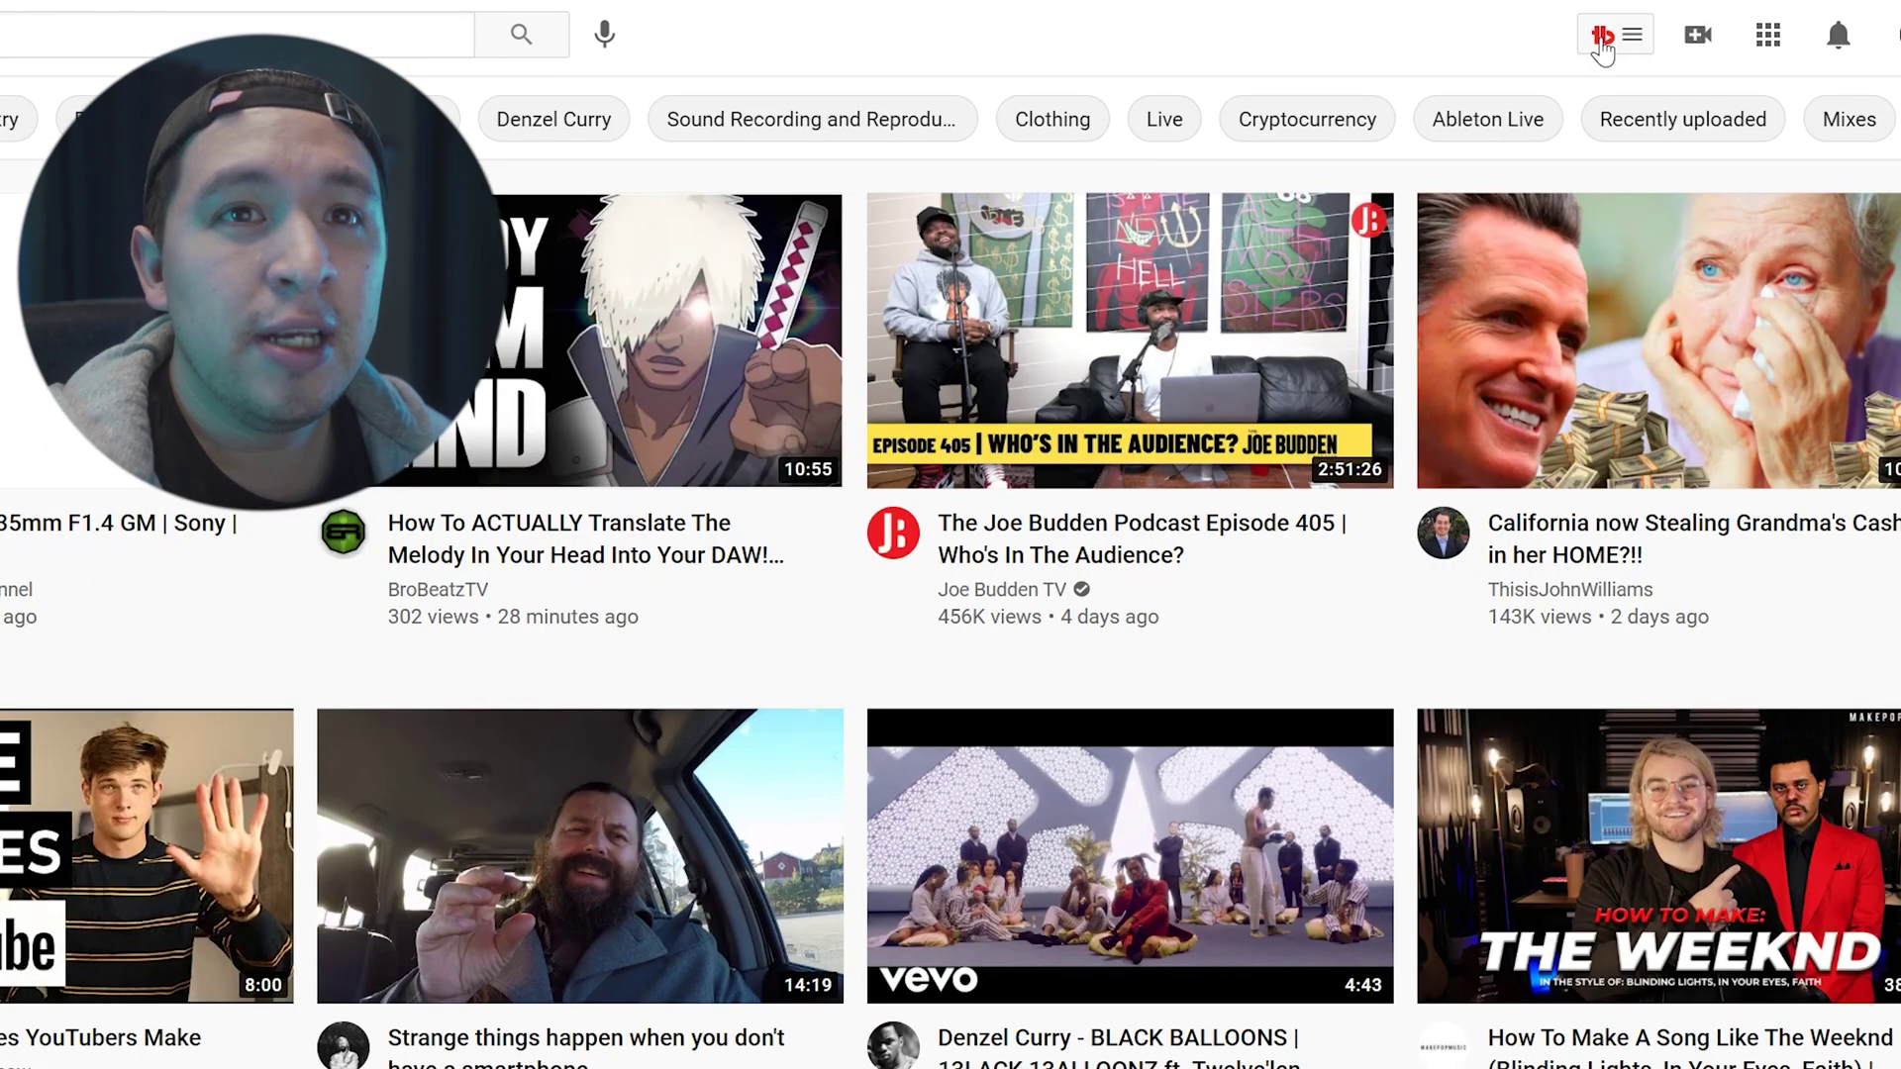
Launch Keyword Explorer from the TubeBuddy menu's Extension Tools in the YouTube header.
{"action": "left_click", "coordinate": [1603, 44]}
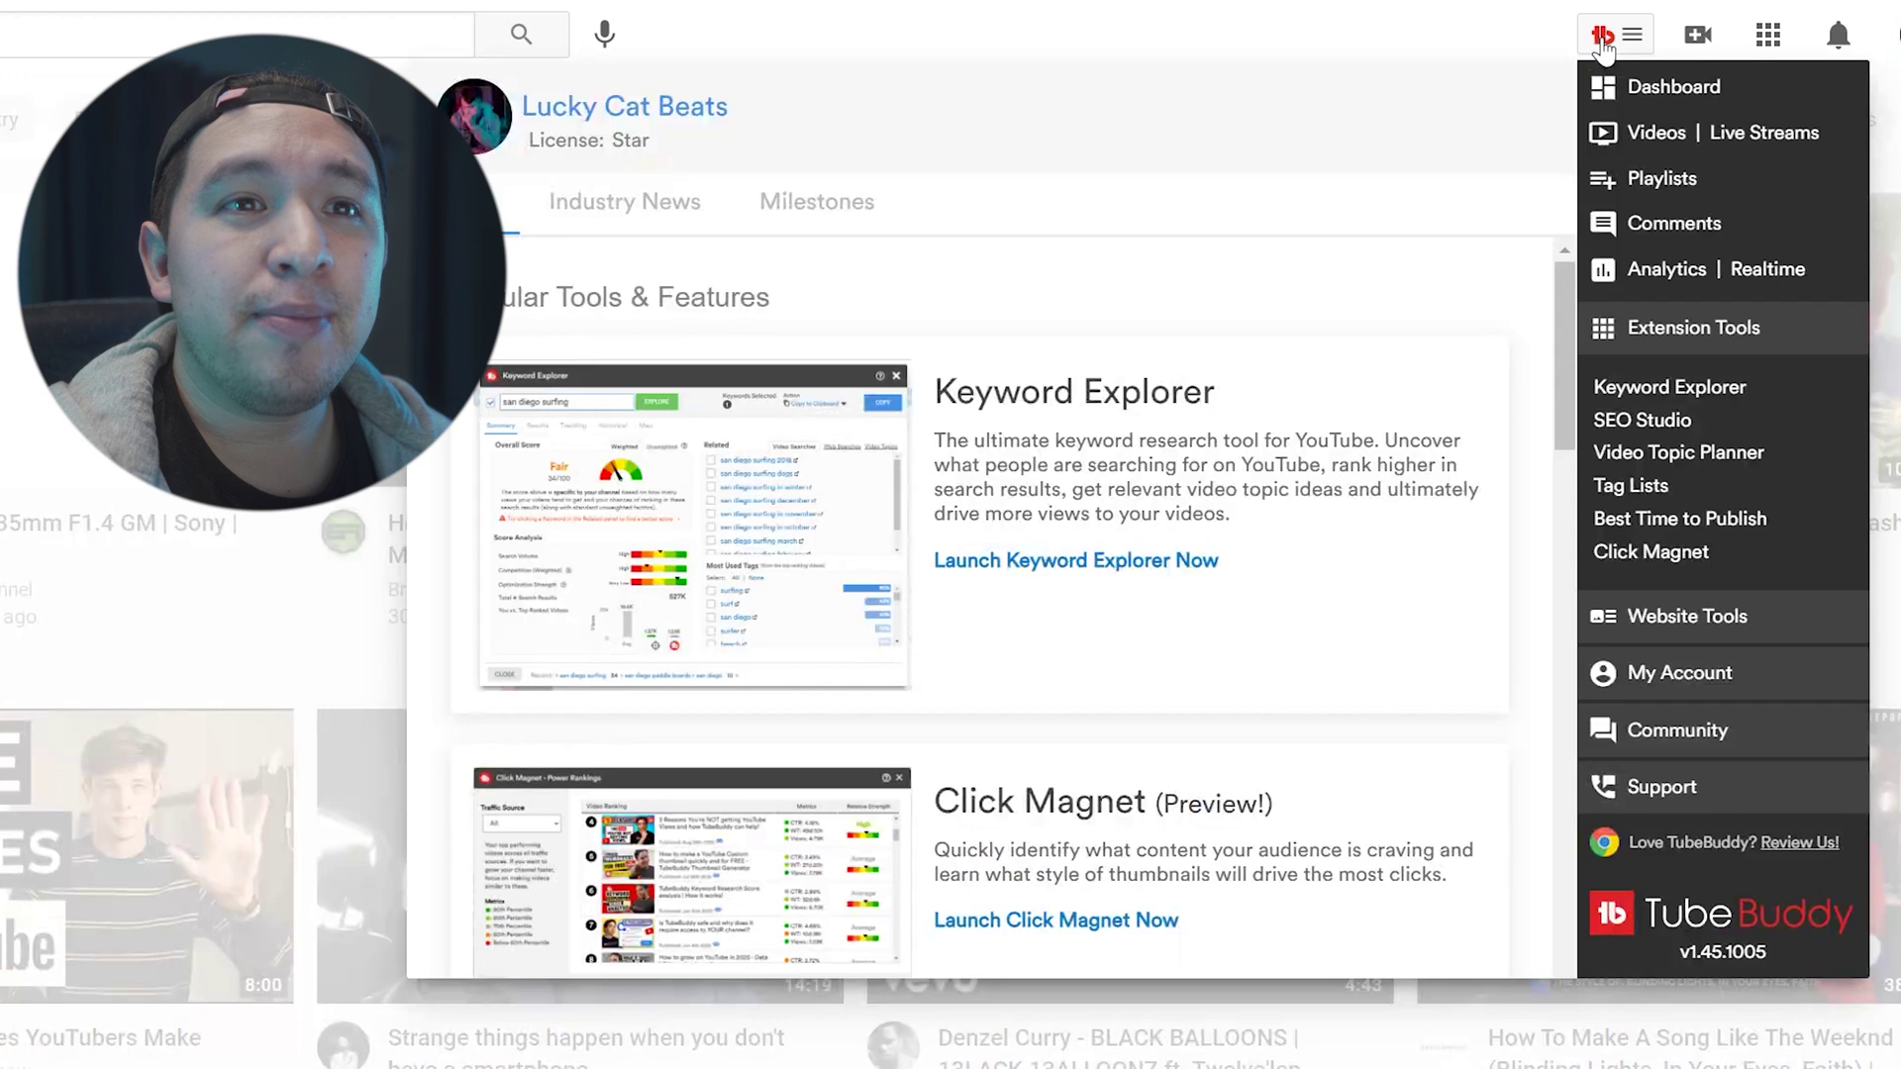
{"action": "left_click", "coordinate": [1067, 564]}
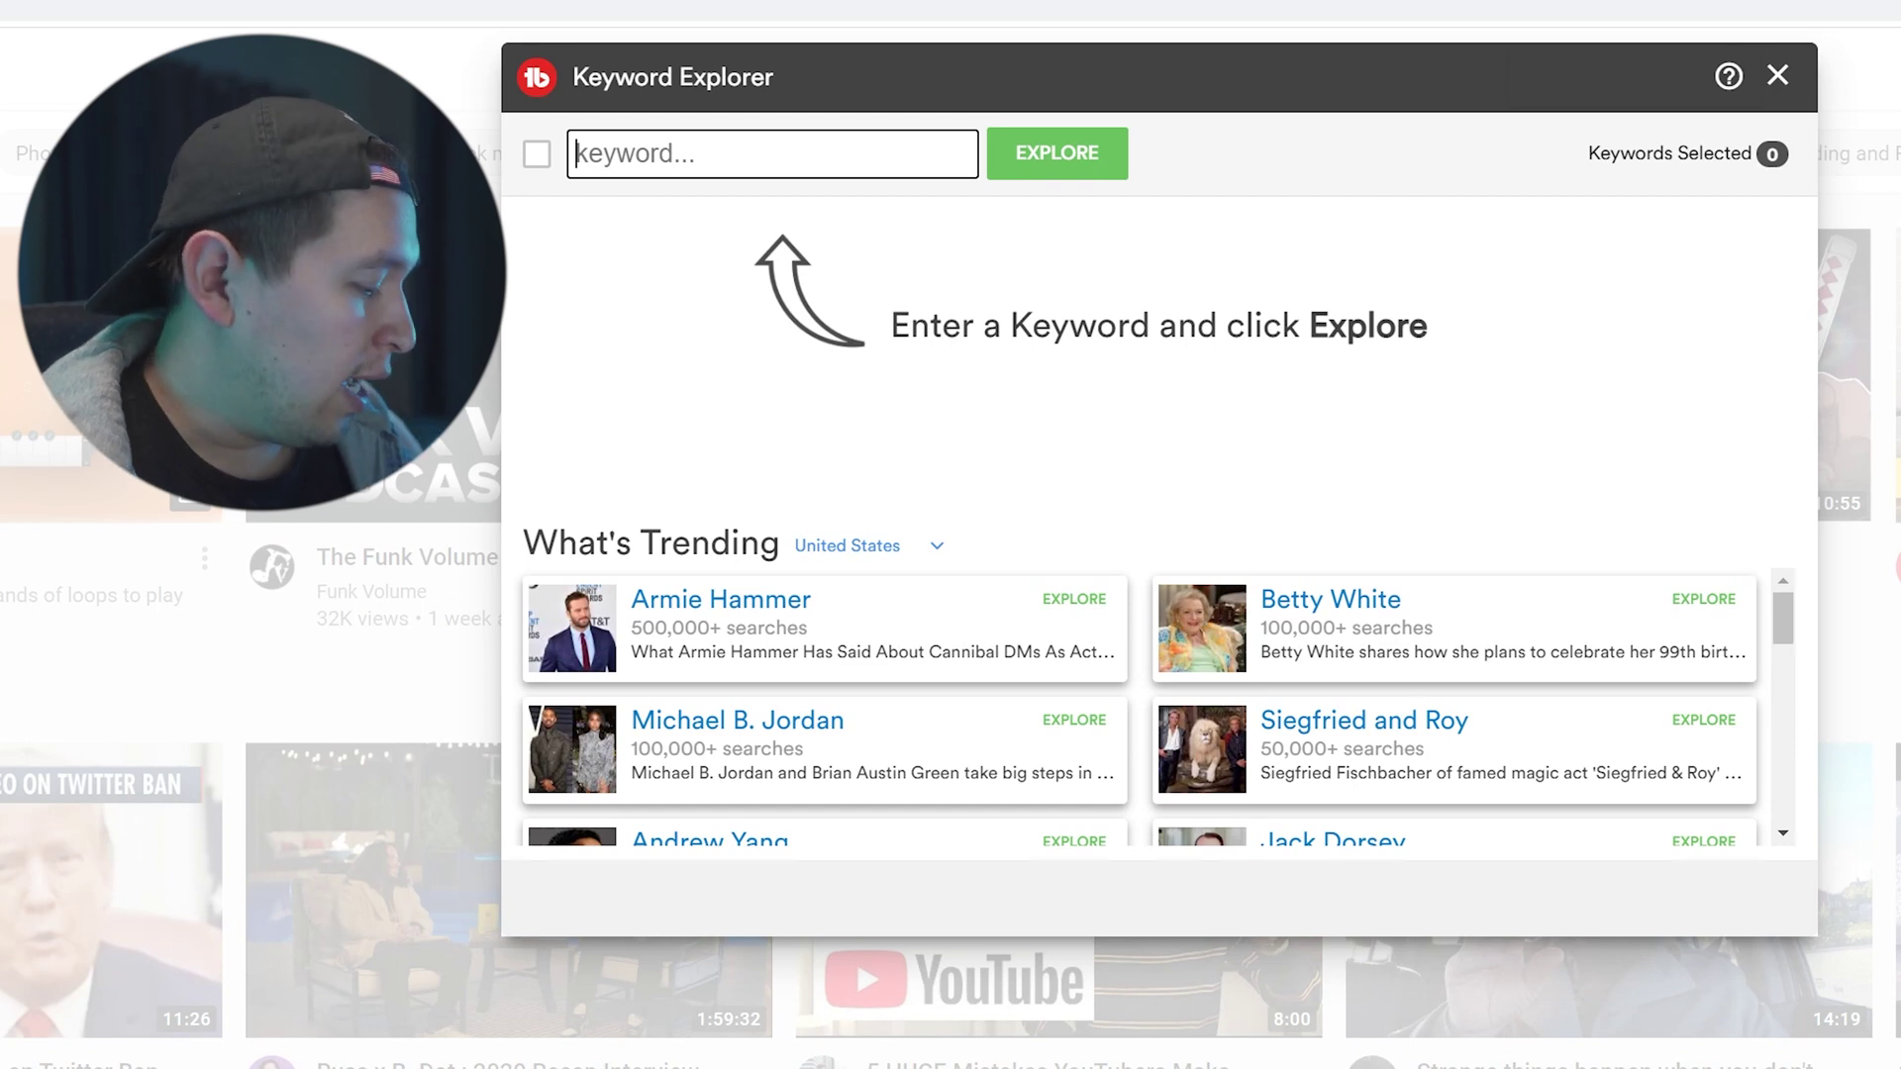
Explore the keyword 'tubebuddy review' via its autocomplete suggestion.
{"action": "type", "text": "tubebuddy"}
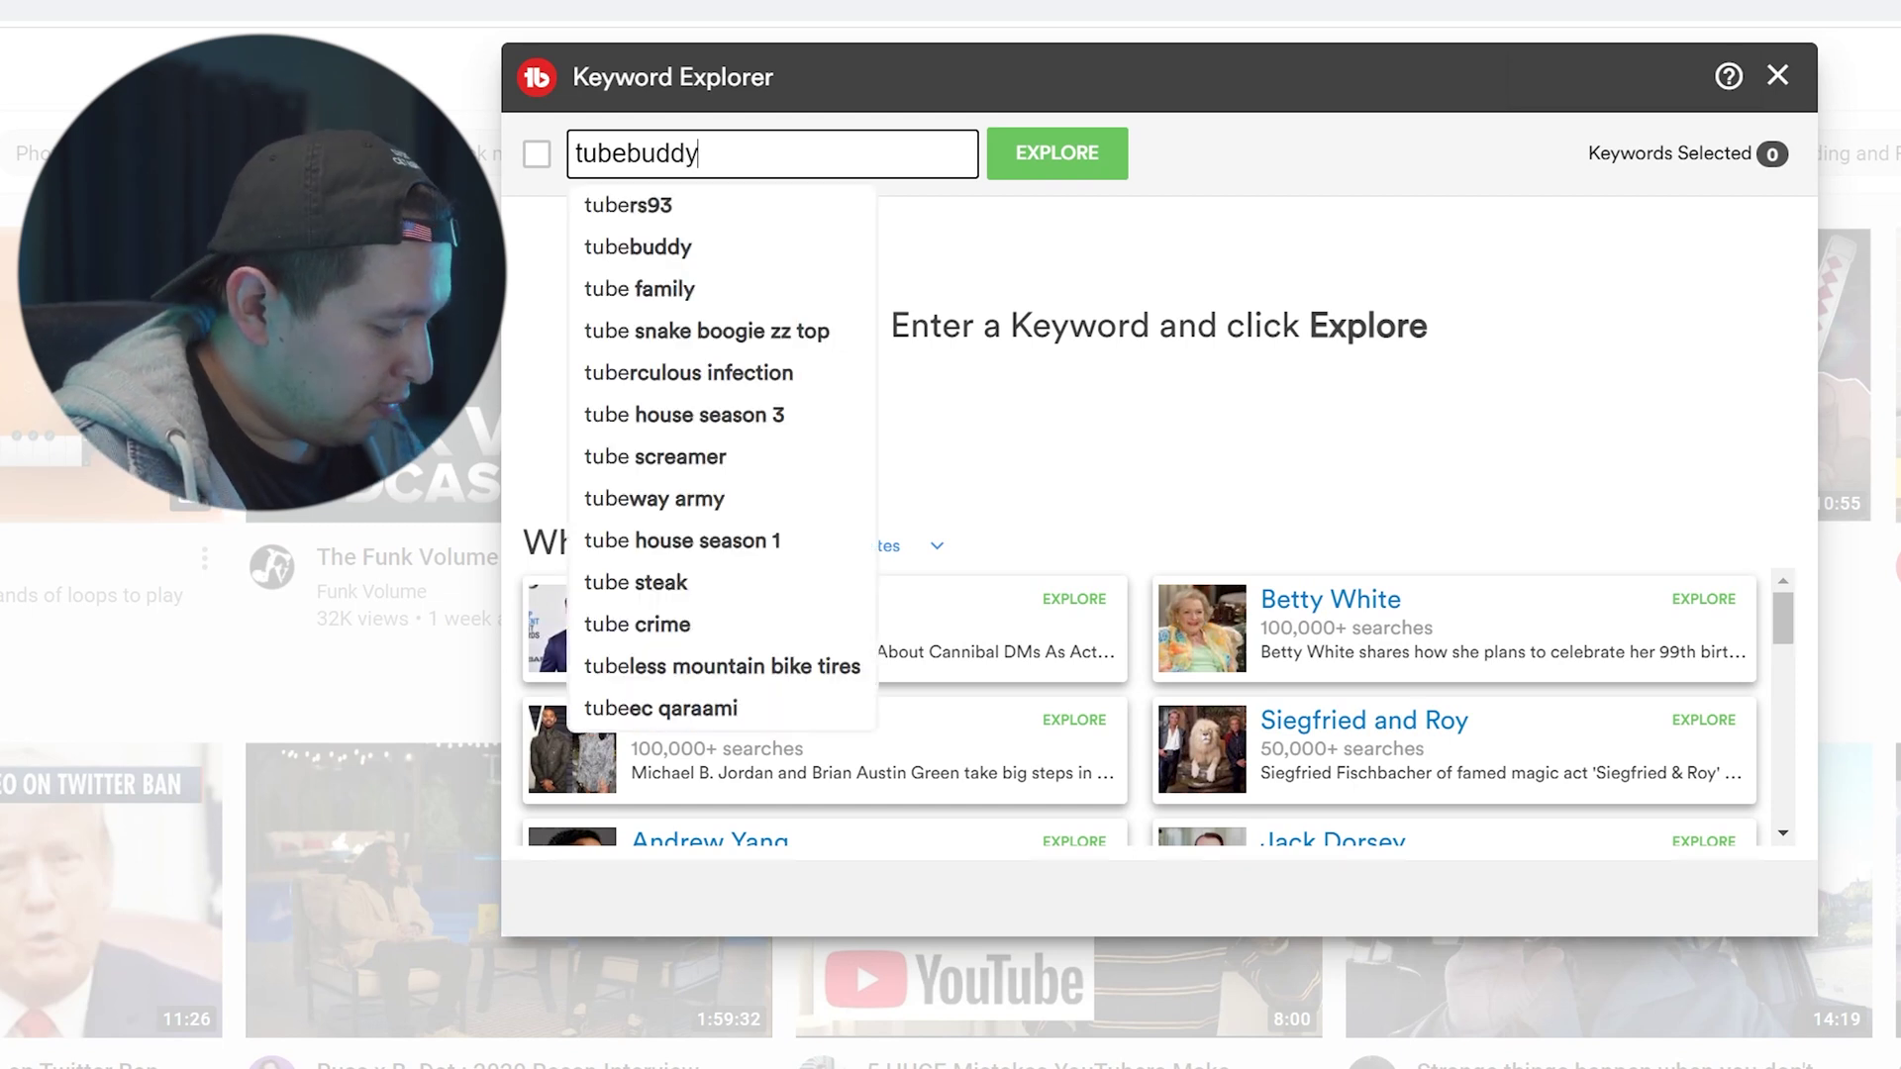
{"action": "type", "text": " review"}
{"action": "key", "text": "BackSpace"}
{"action": "key", "text": "BackSpace"}
{"action": "key", "text": "BackSpace"}
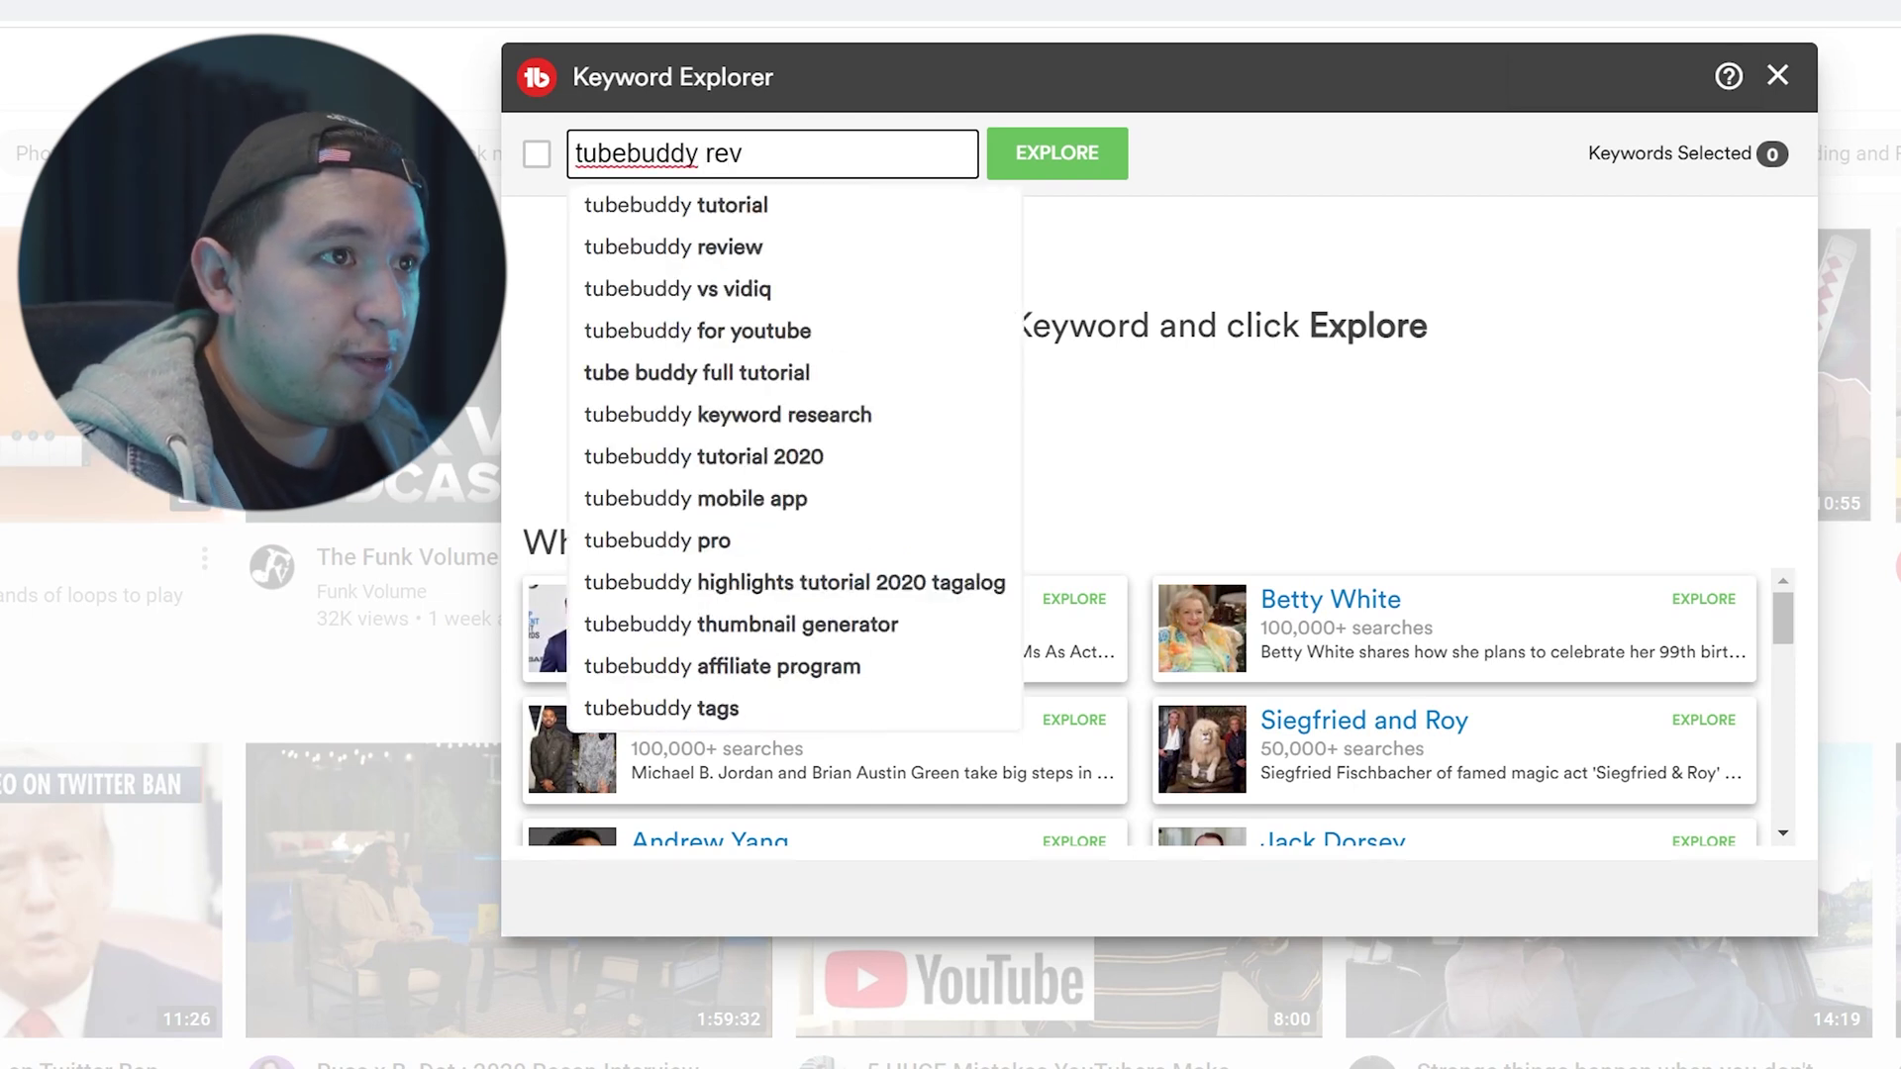
{"action": "key", "text": "BackSpace"}
{"action": "key", "text": "Down"}
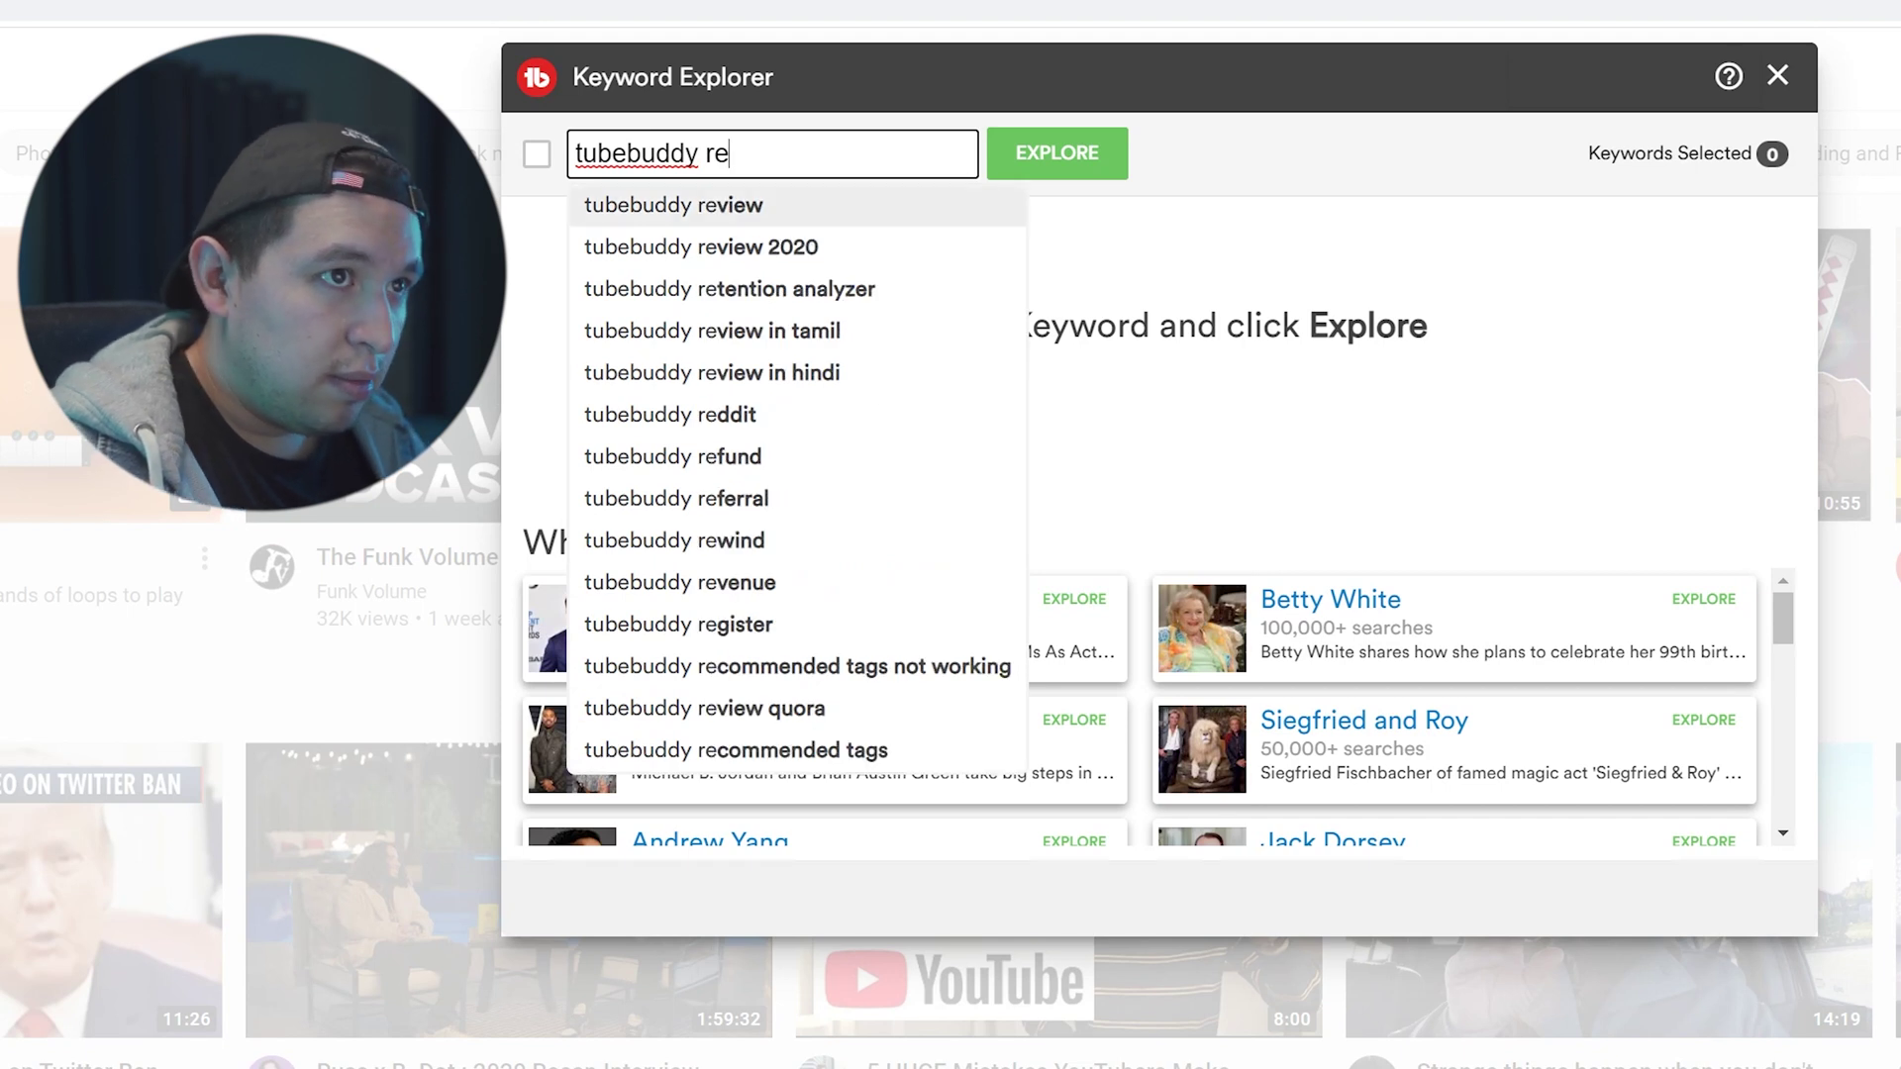
{"action": "key", "text": "Return"}
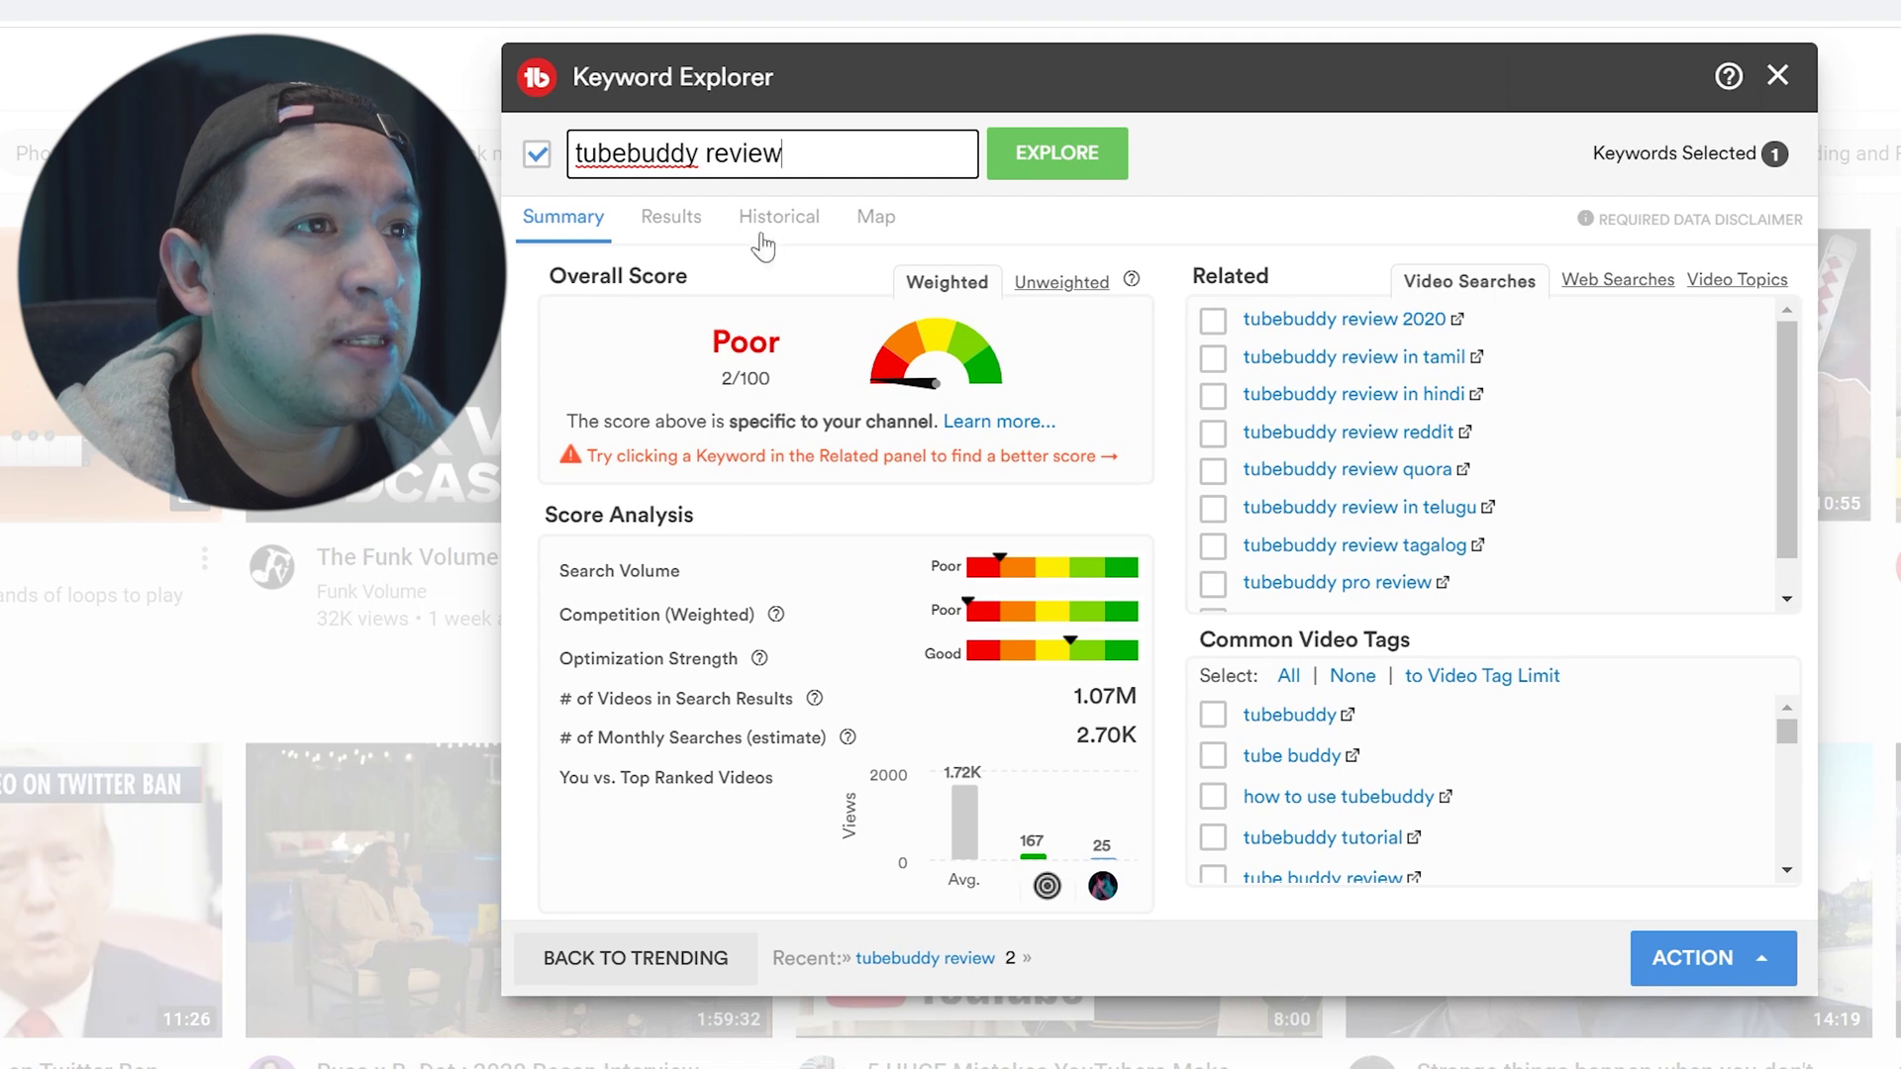
Compare weighted Poor 2/100 with unweighted Fair 24/100, then append '2021' to the keyword.
{"action": "left_click", "coordinate": [1062, 287]}
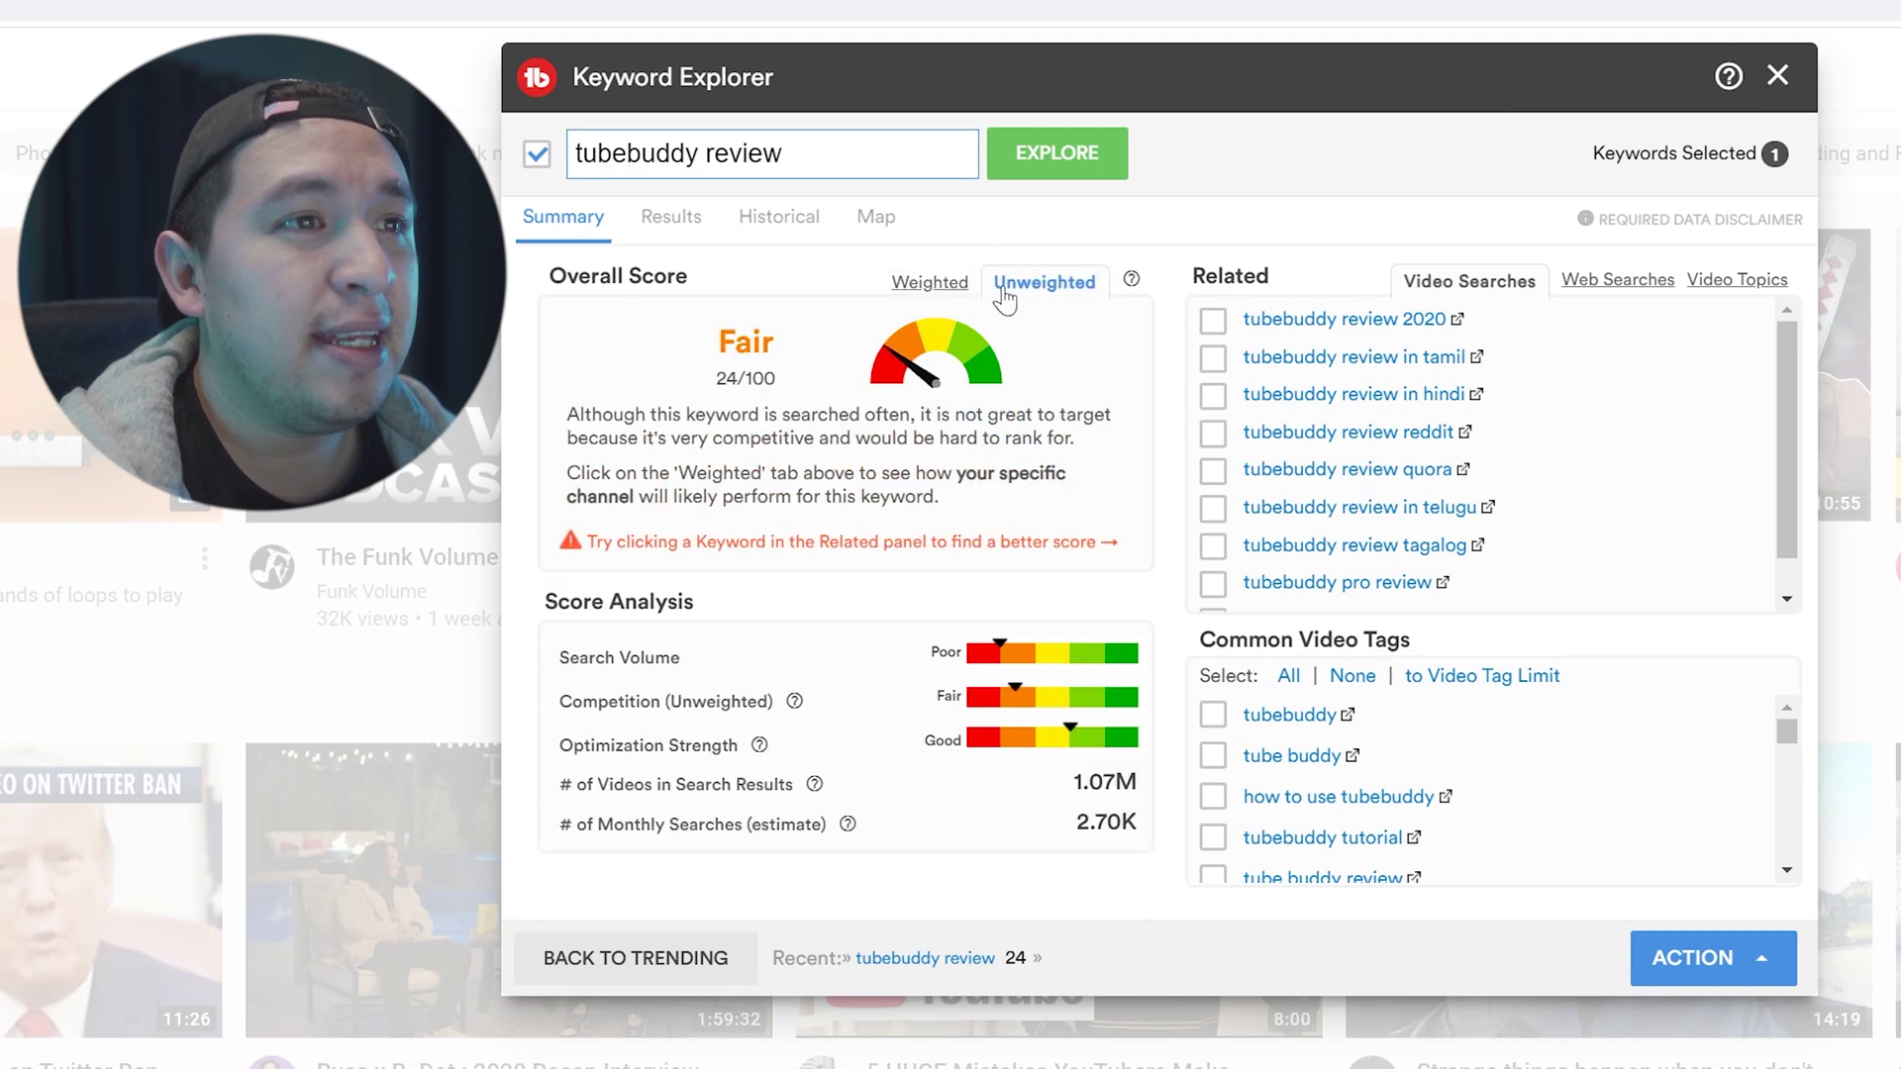
{"action": "left_click", "coordinate": [942, 282]}
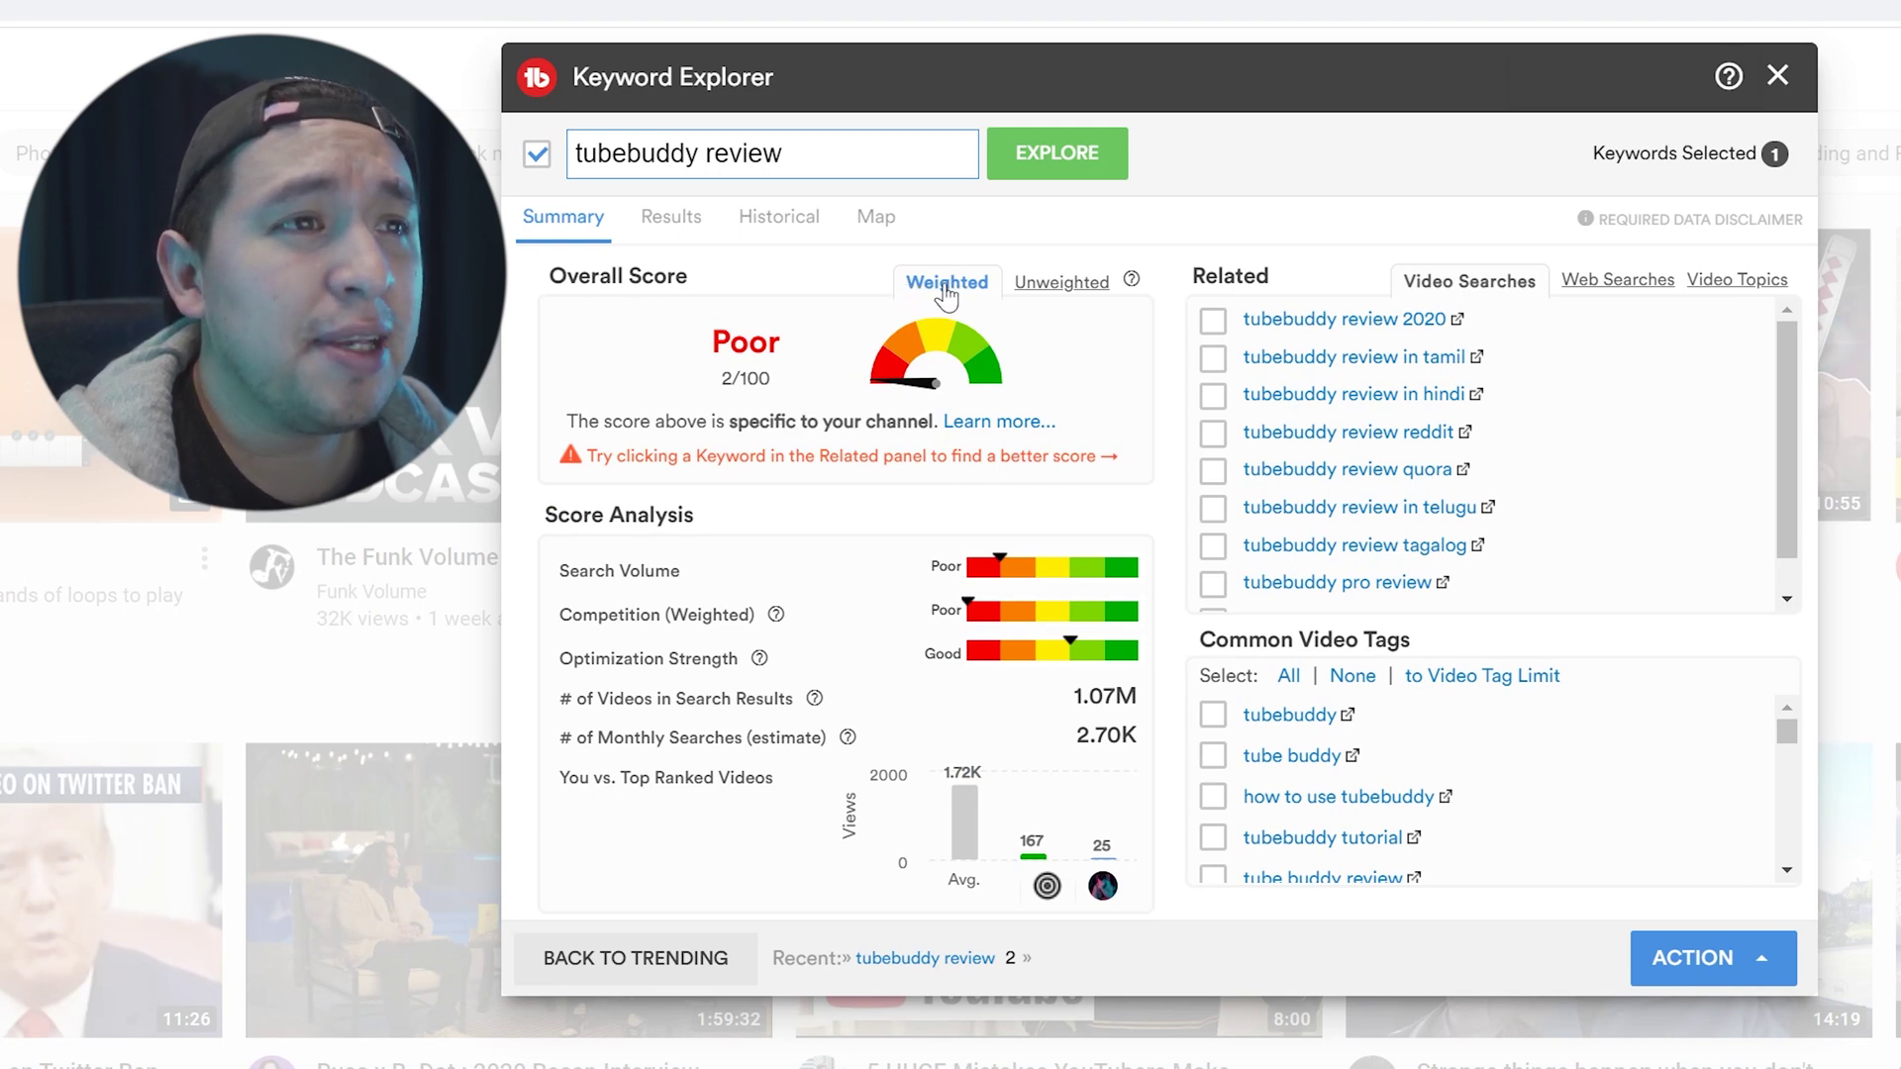
{"action": "left_click", "coordinate": [1052, 284]}
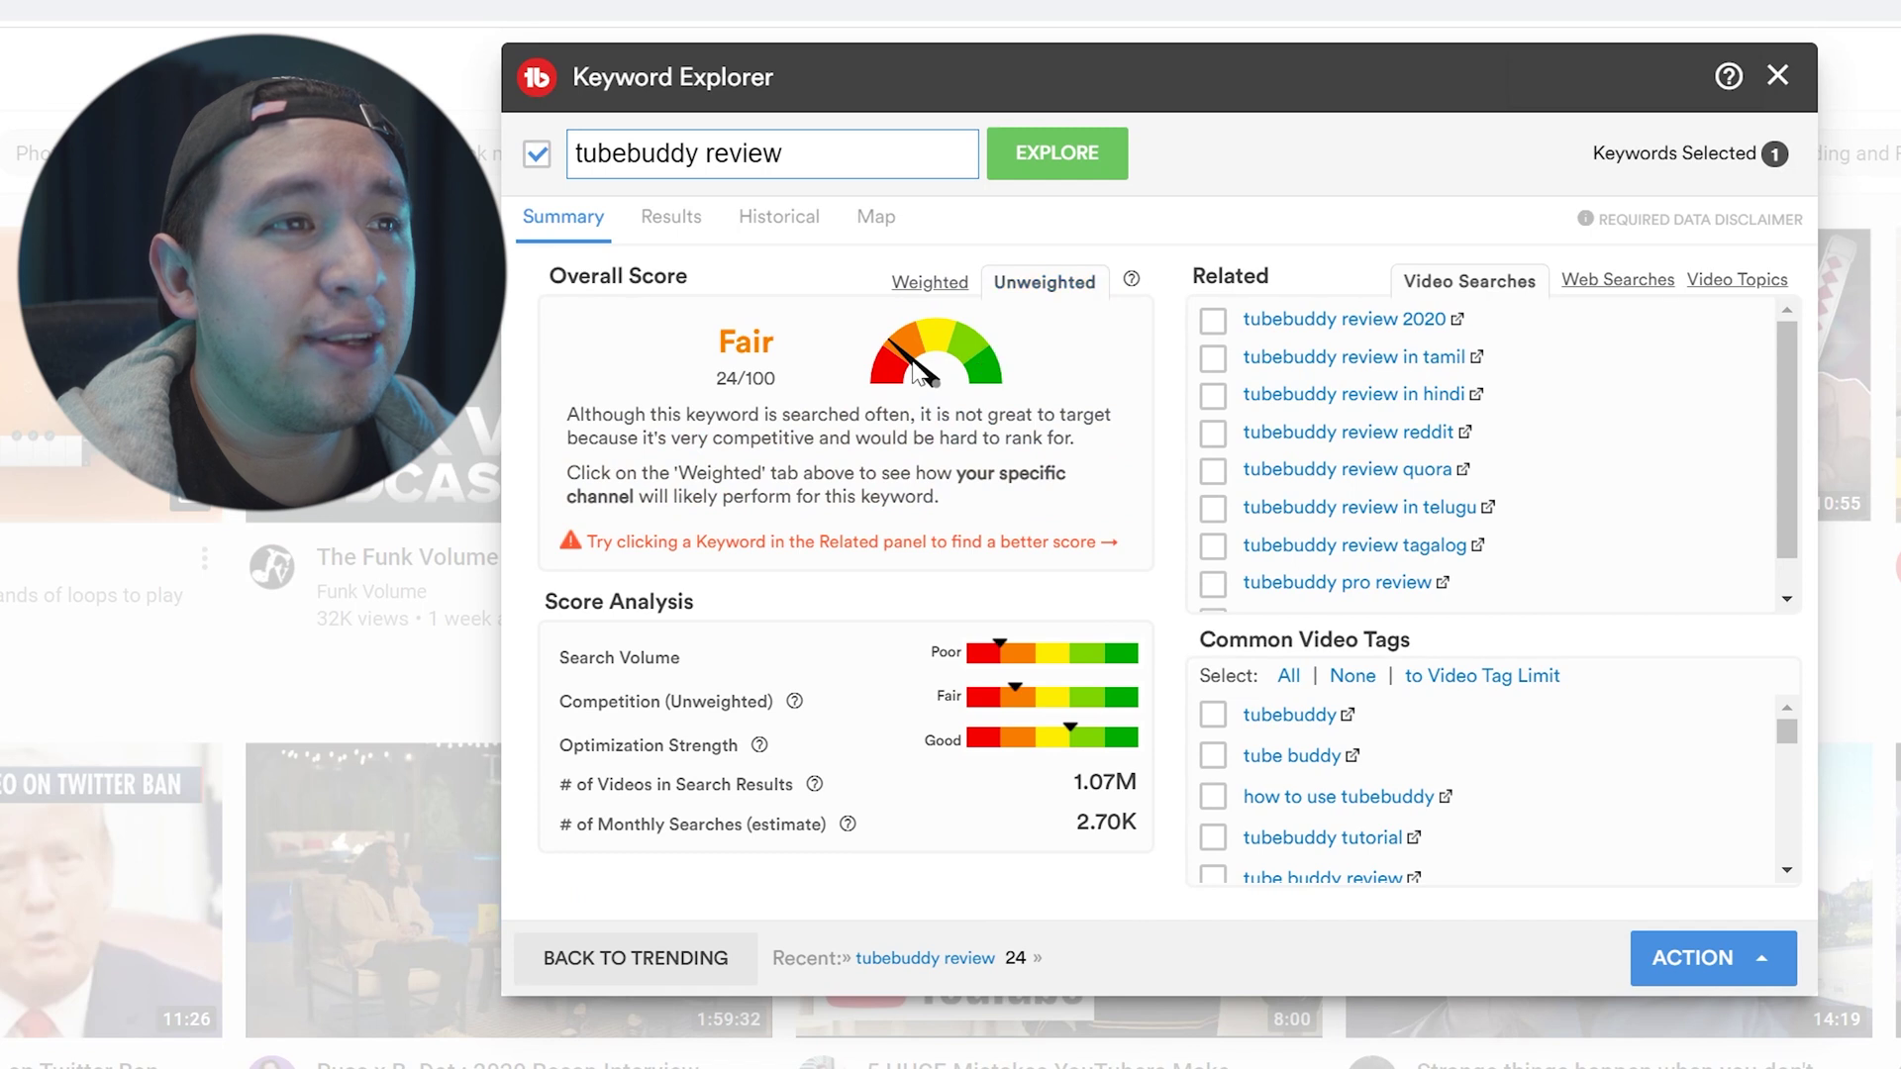
{"action": "left_click", "coordinate": [934, 287]}
{"action": "left_click", "coordinate": [793, 155]}
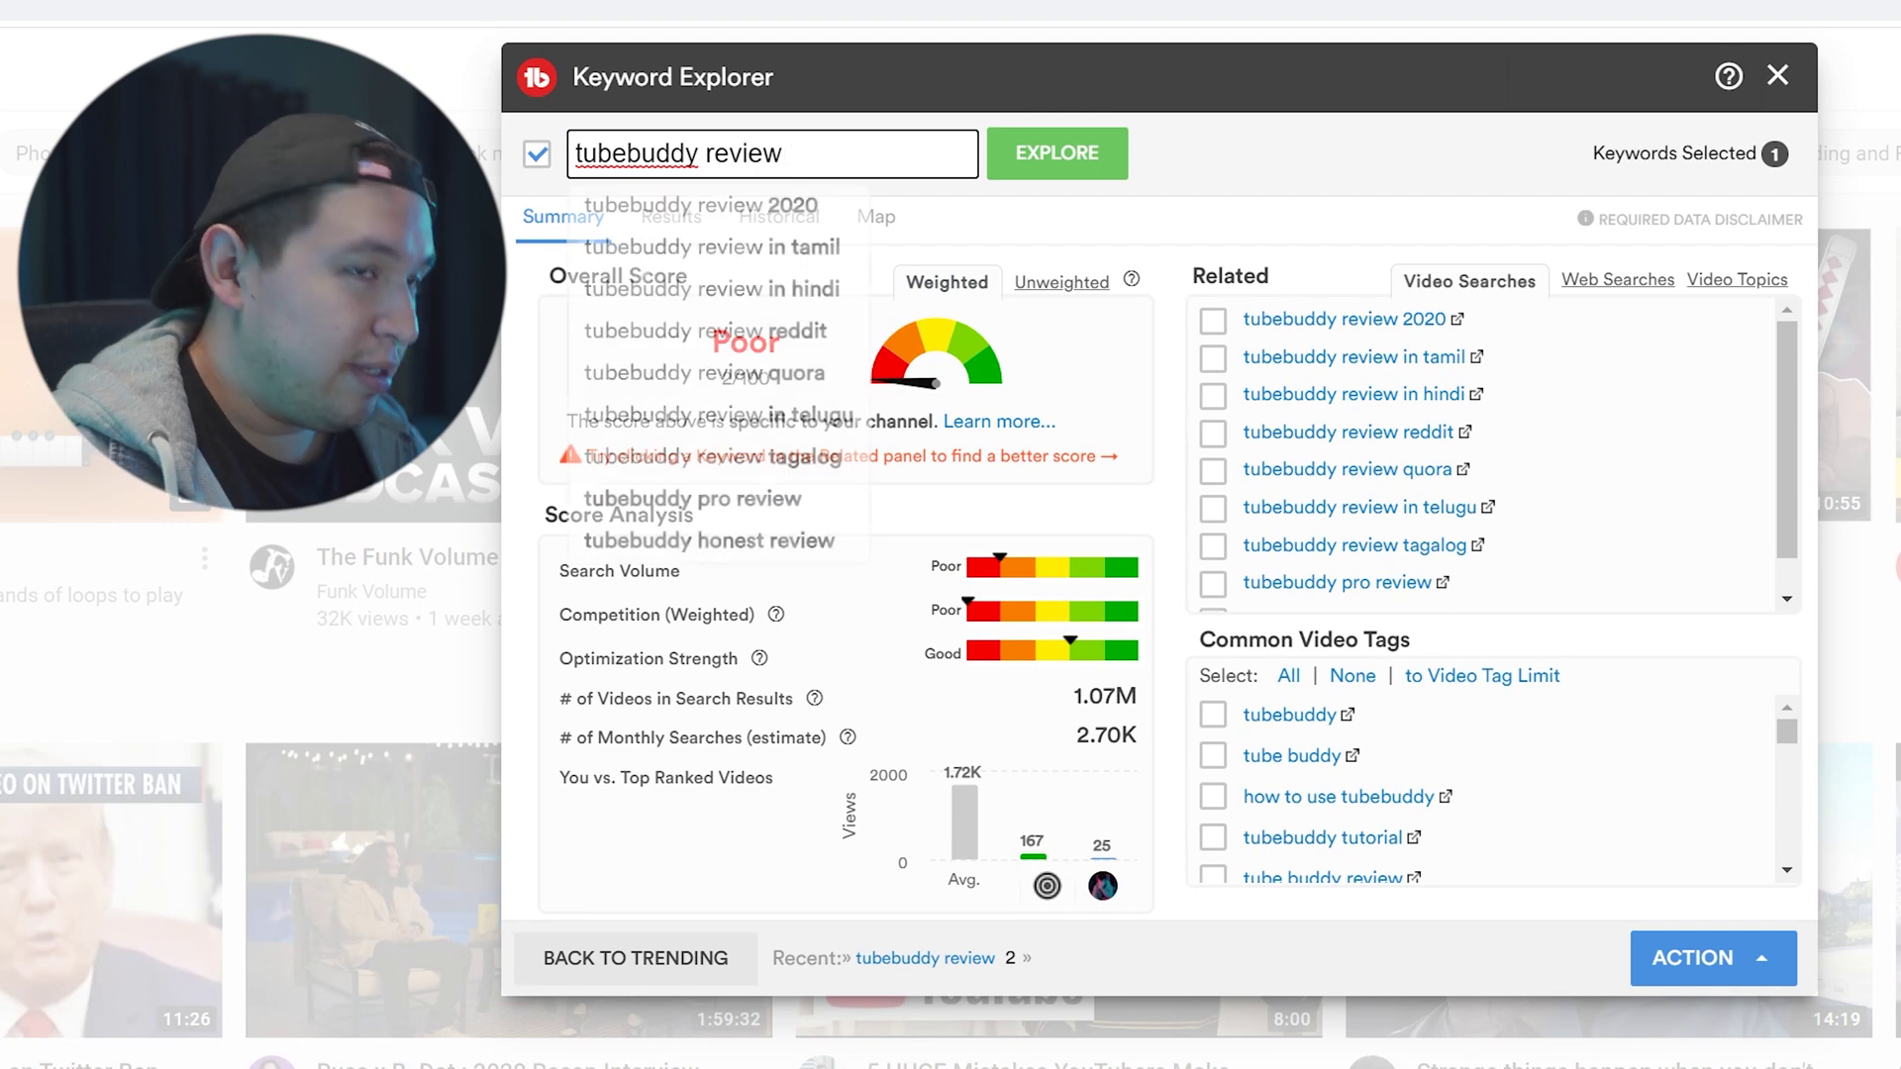
{"action": "type", "text": "2021"}
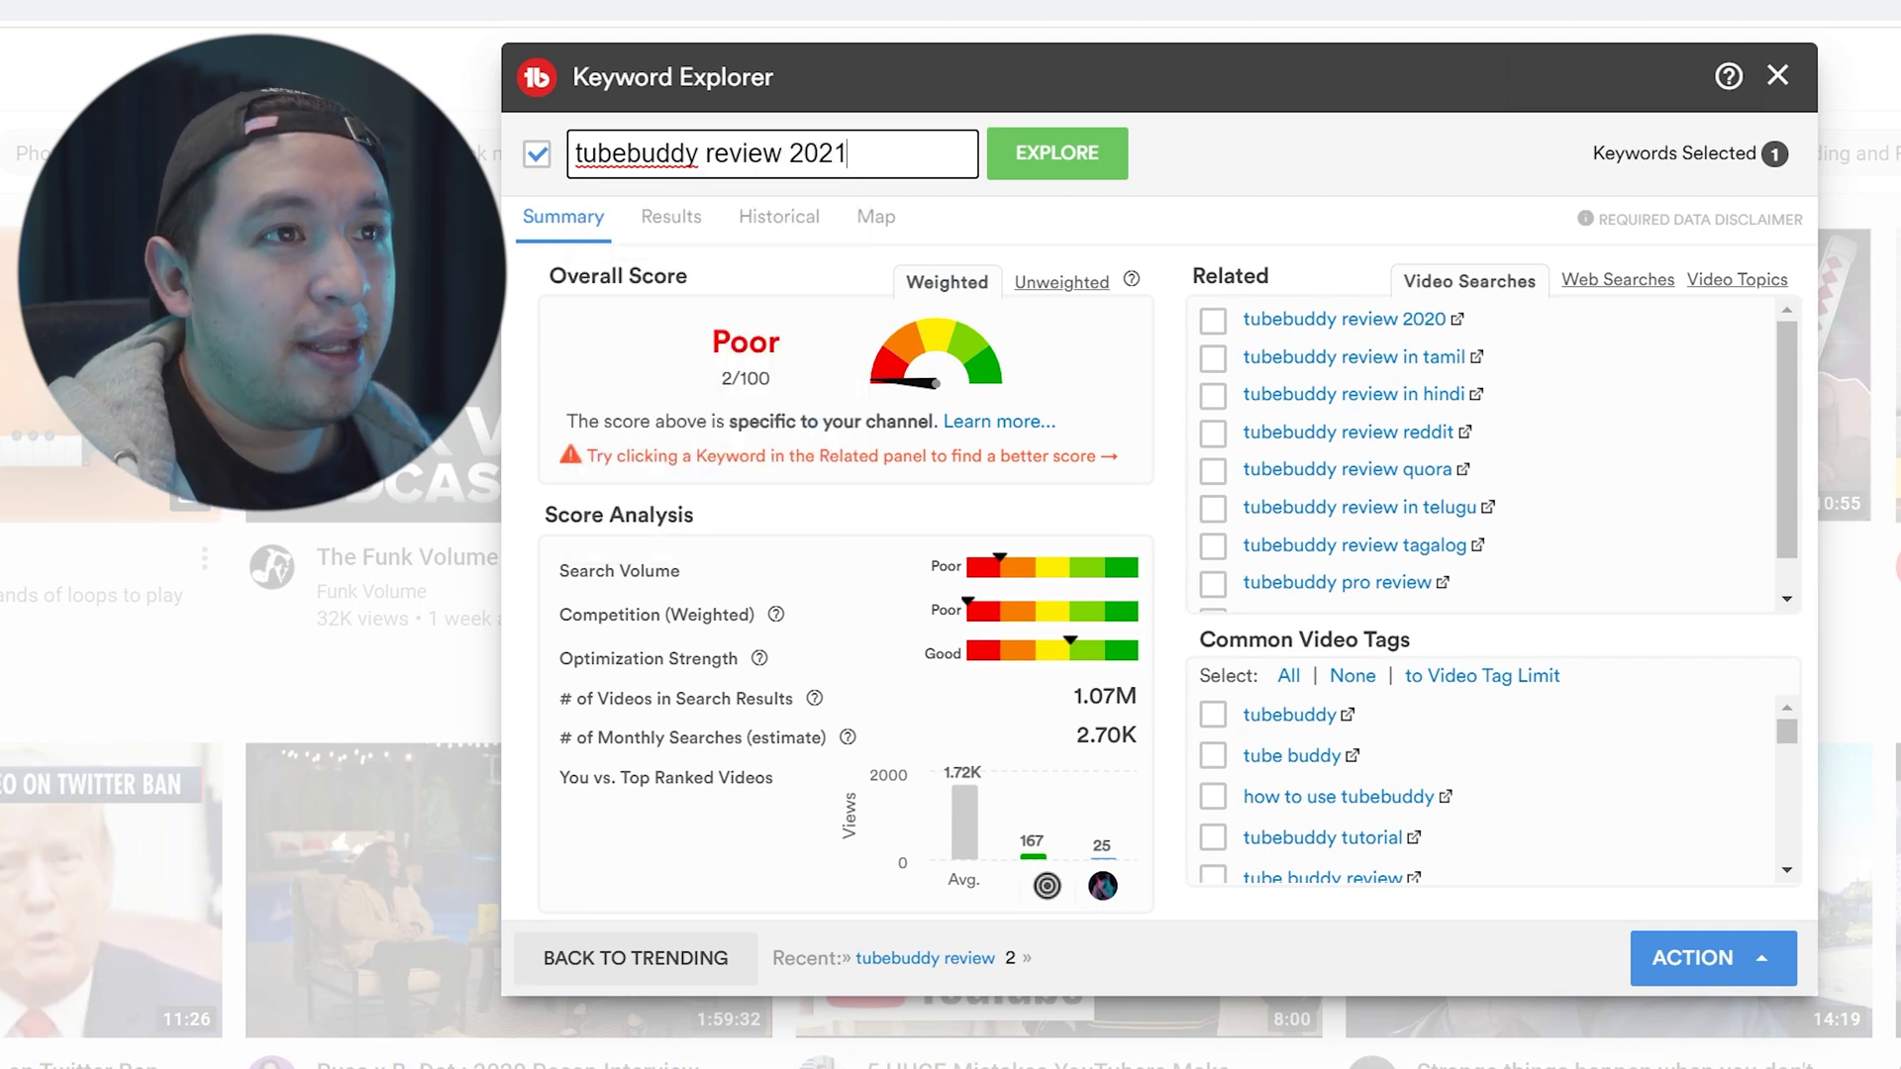
Explore 'tubebuddy review 2021' and check its 282K video count.
{"action": "left_click", "coordinate": [1056, 152]}
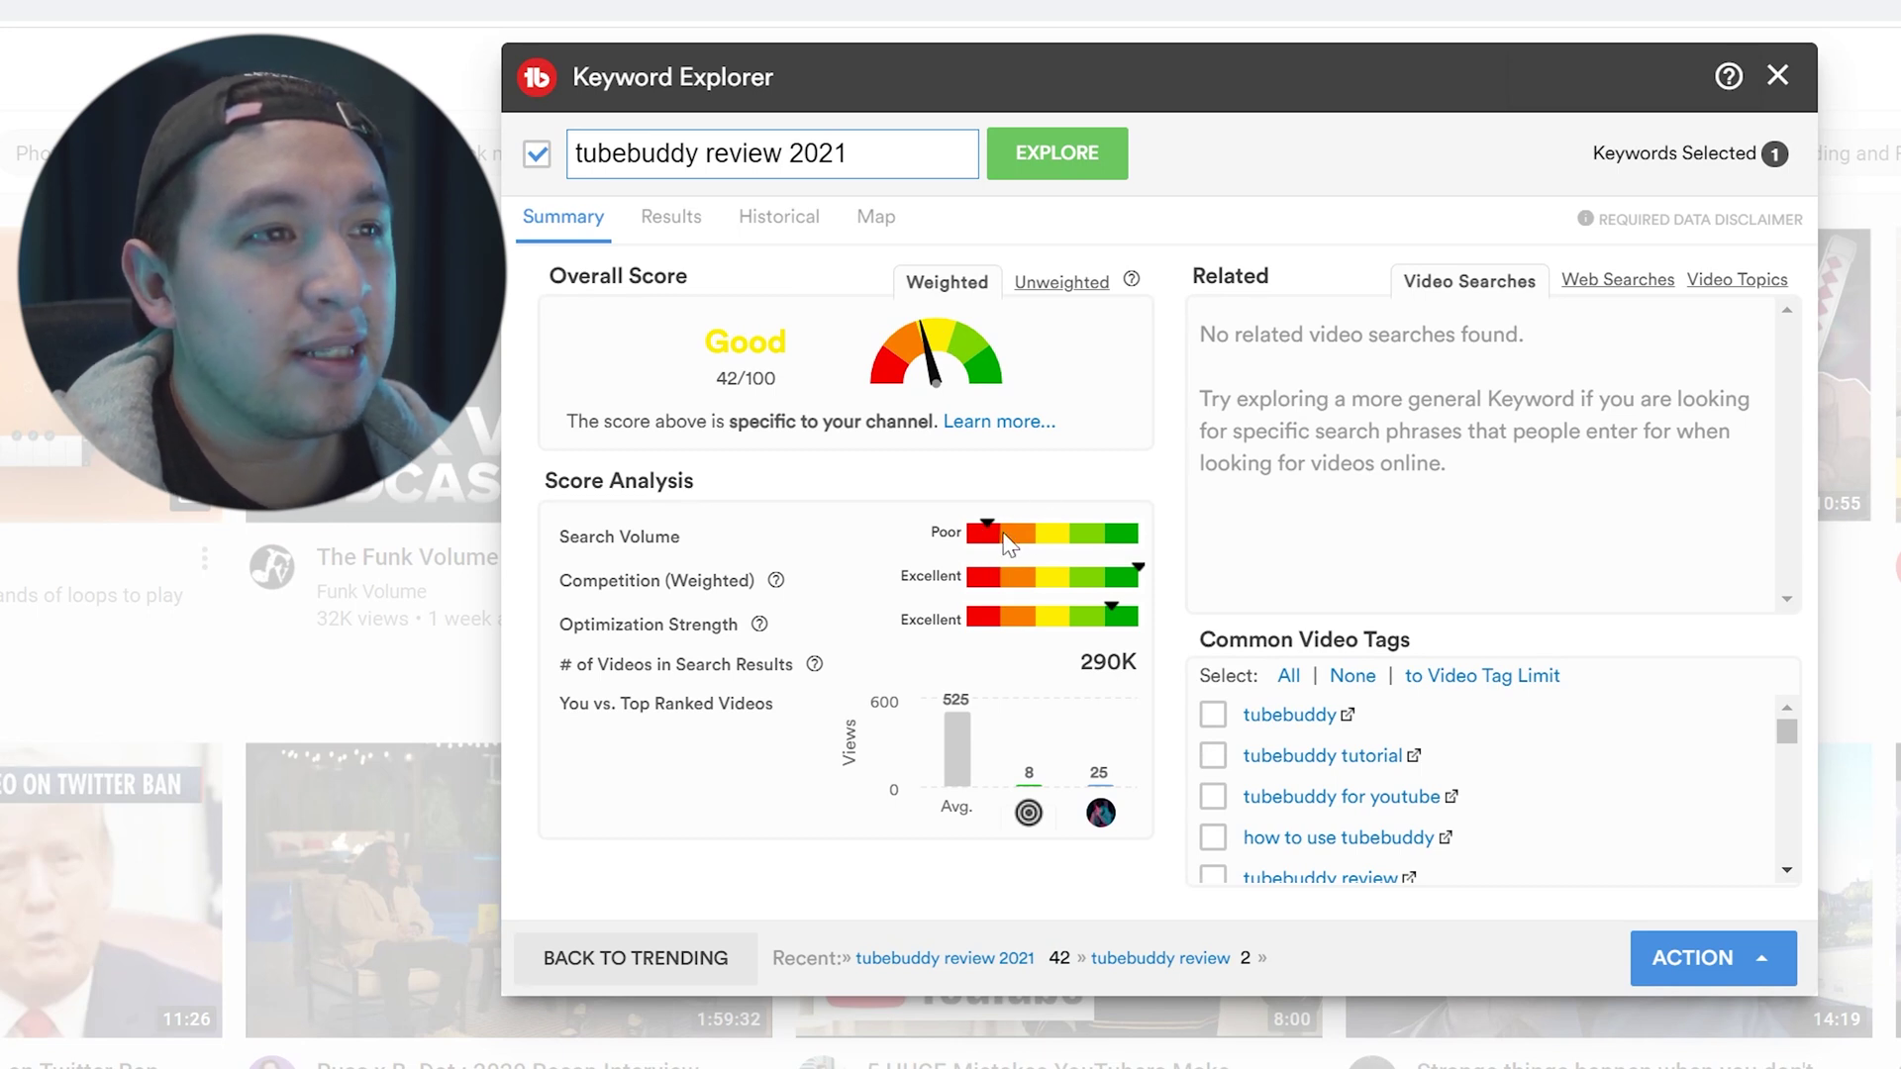
{"action": "left_click_drag", "start_coordinate": [1094, 661], "coordinate": [559, 663]}
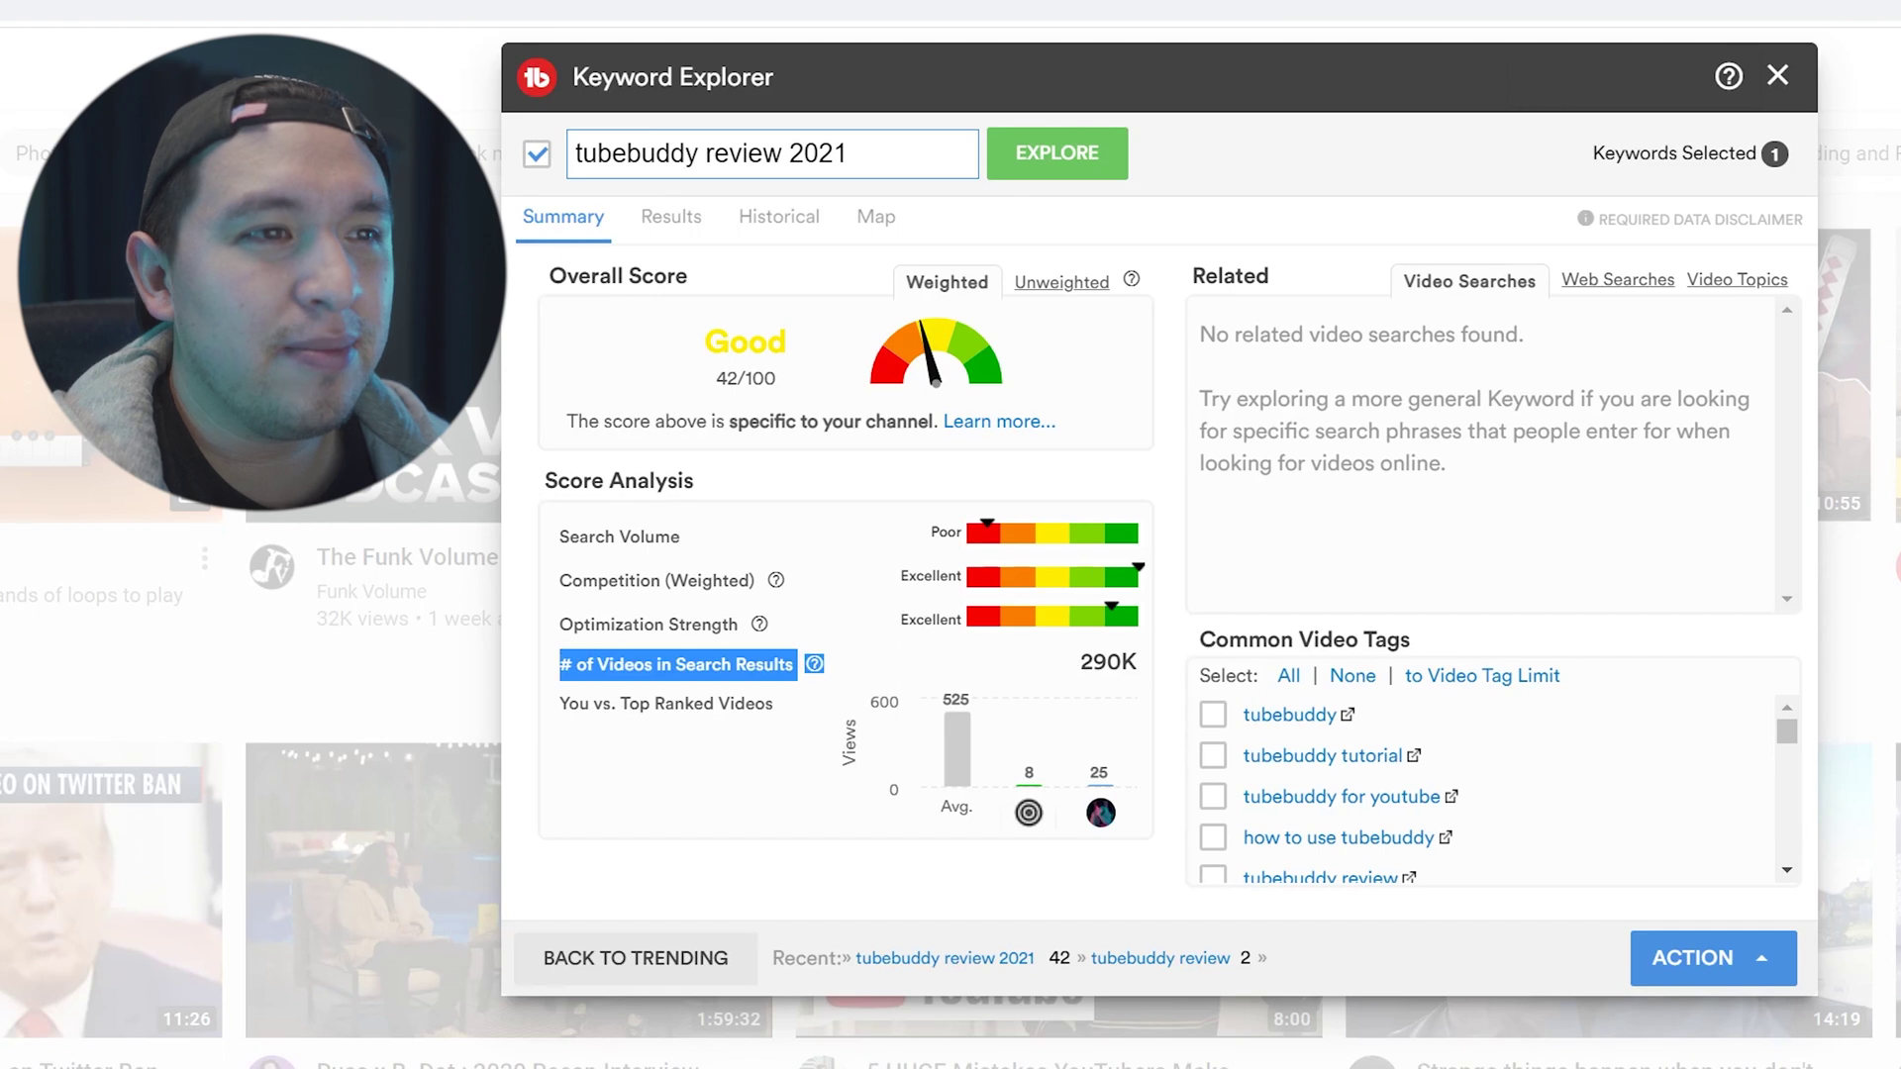
{"action": "left_click", "coordinate": [1089, 661]}
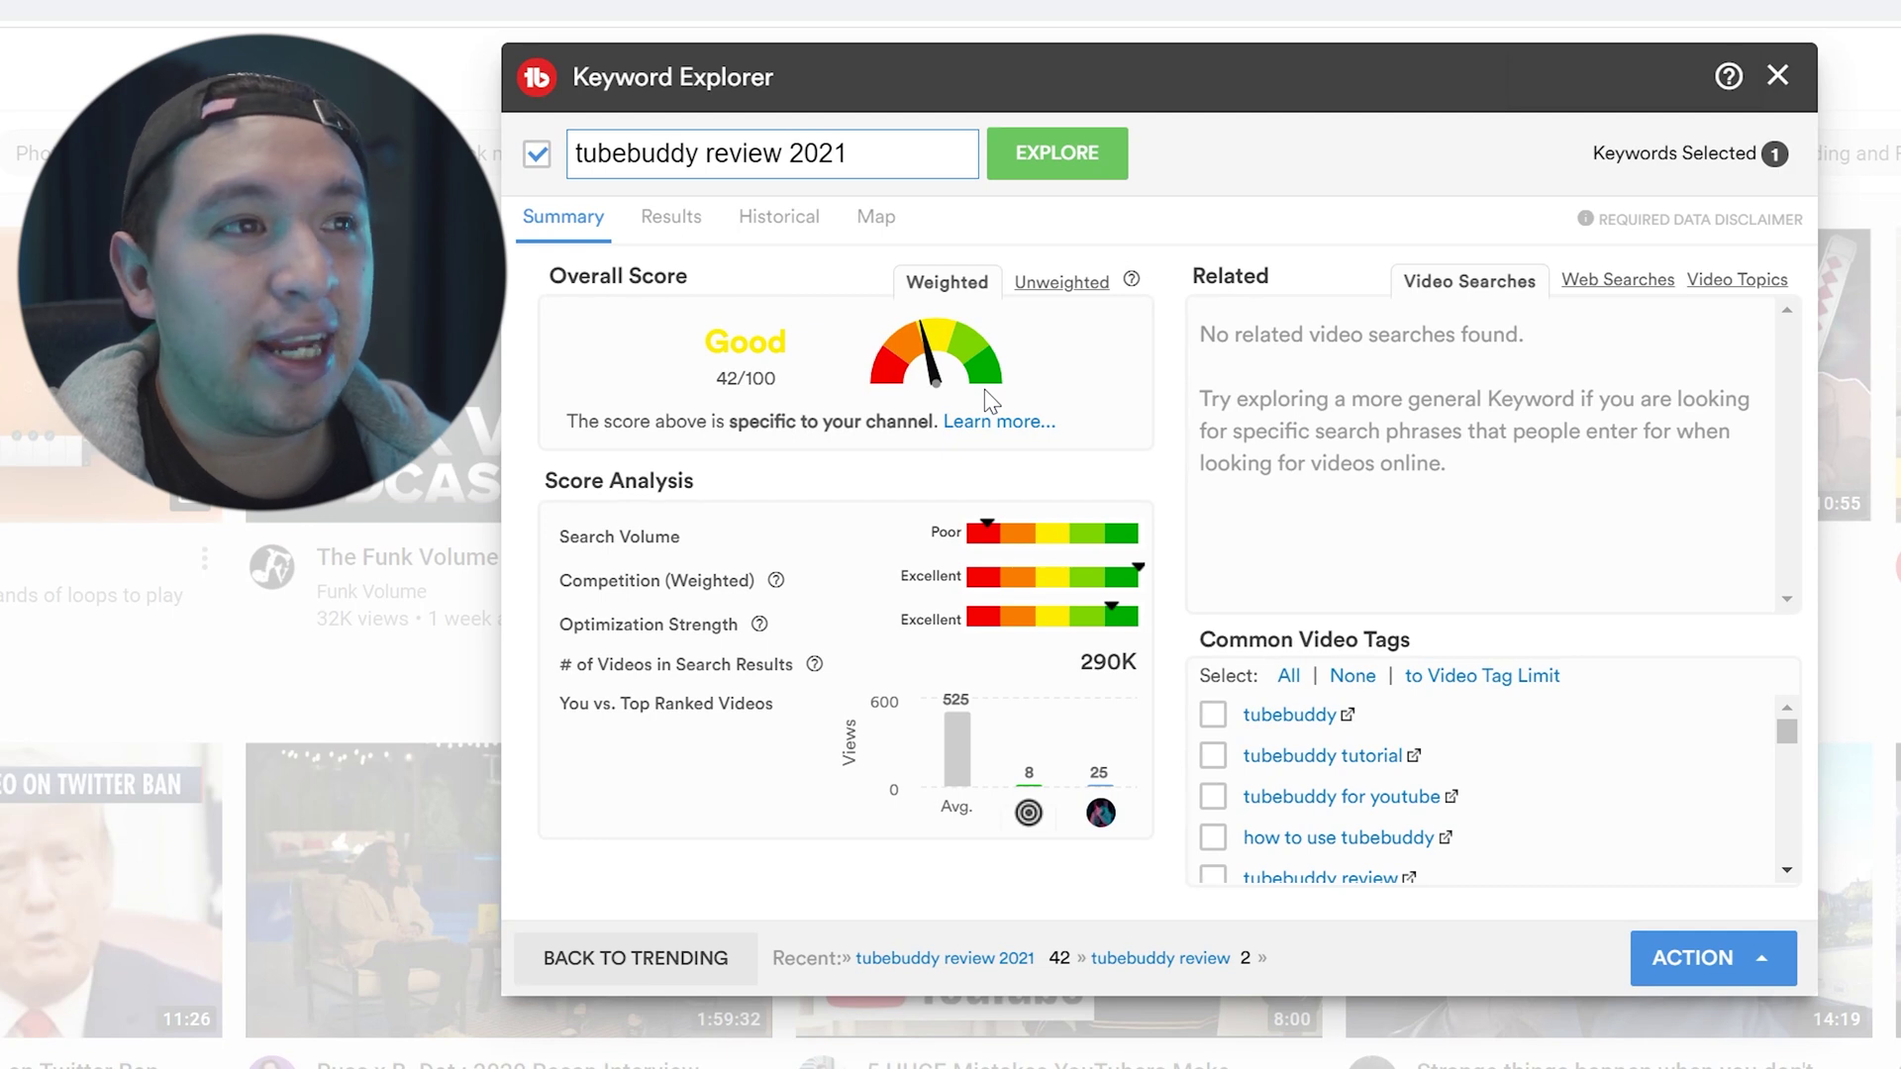
Test 'tubebuddy honest review 2021' (47/100), then drop 'honest' and re-explore 'tubebuddy review 2021'.
{"action": "double_click", "coordinate": [847, 154]}
{"action": "left_click", "coordinate": [848, 153]}
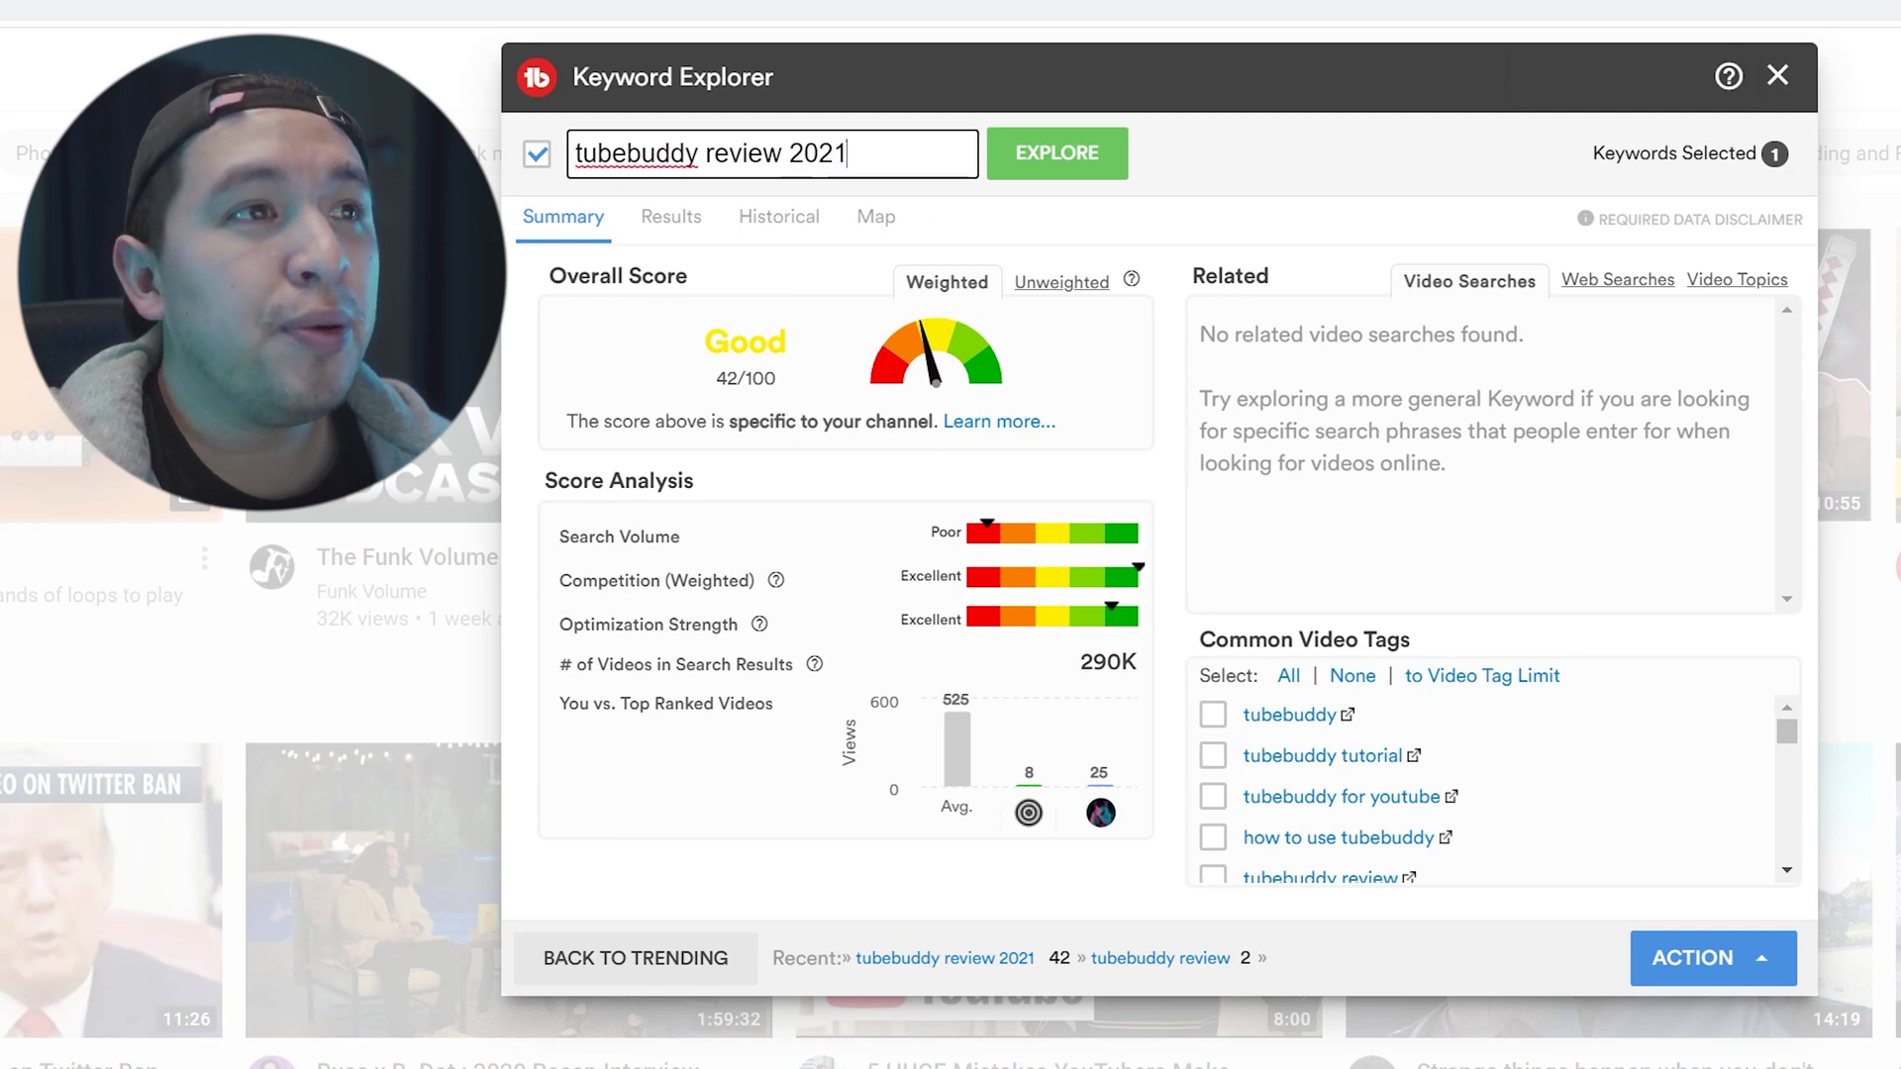
{"action": "key", "text": "ctrl+a"}
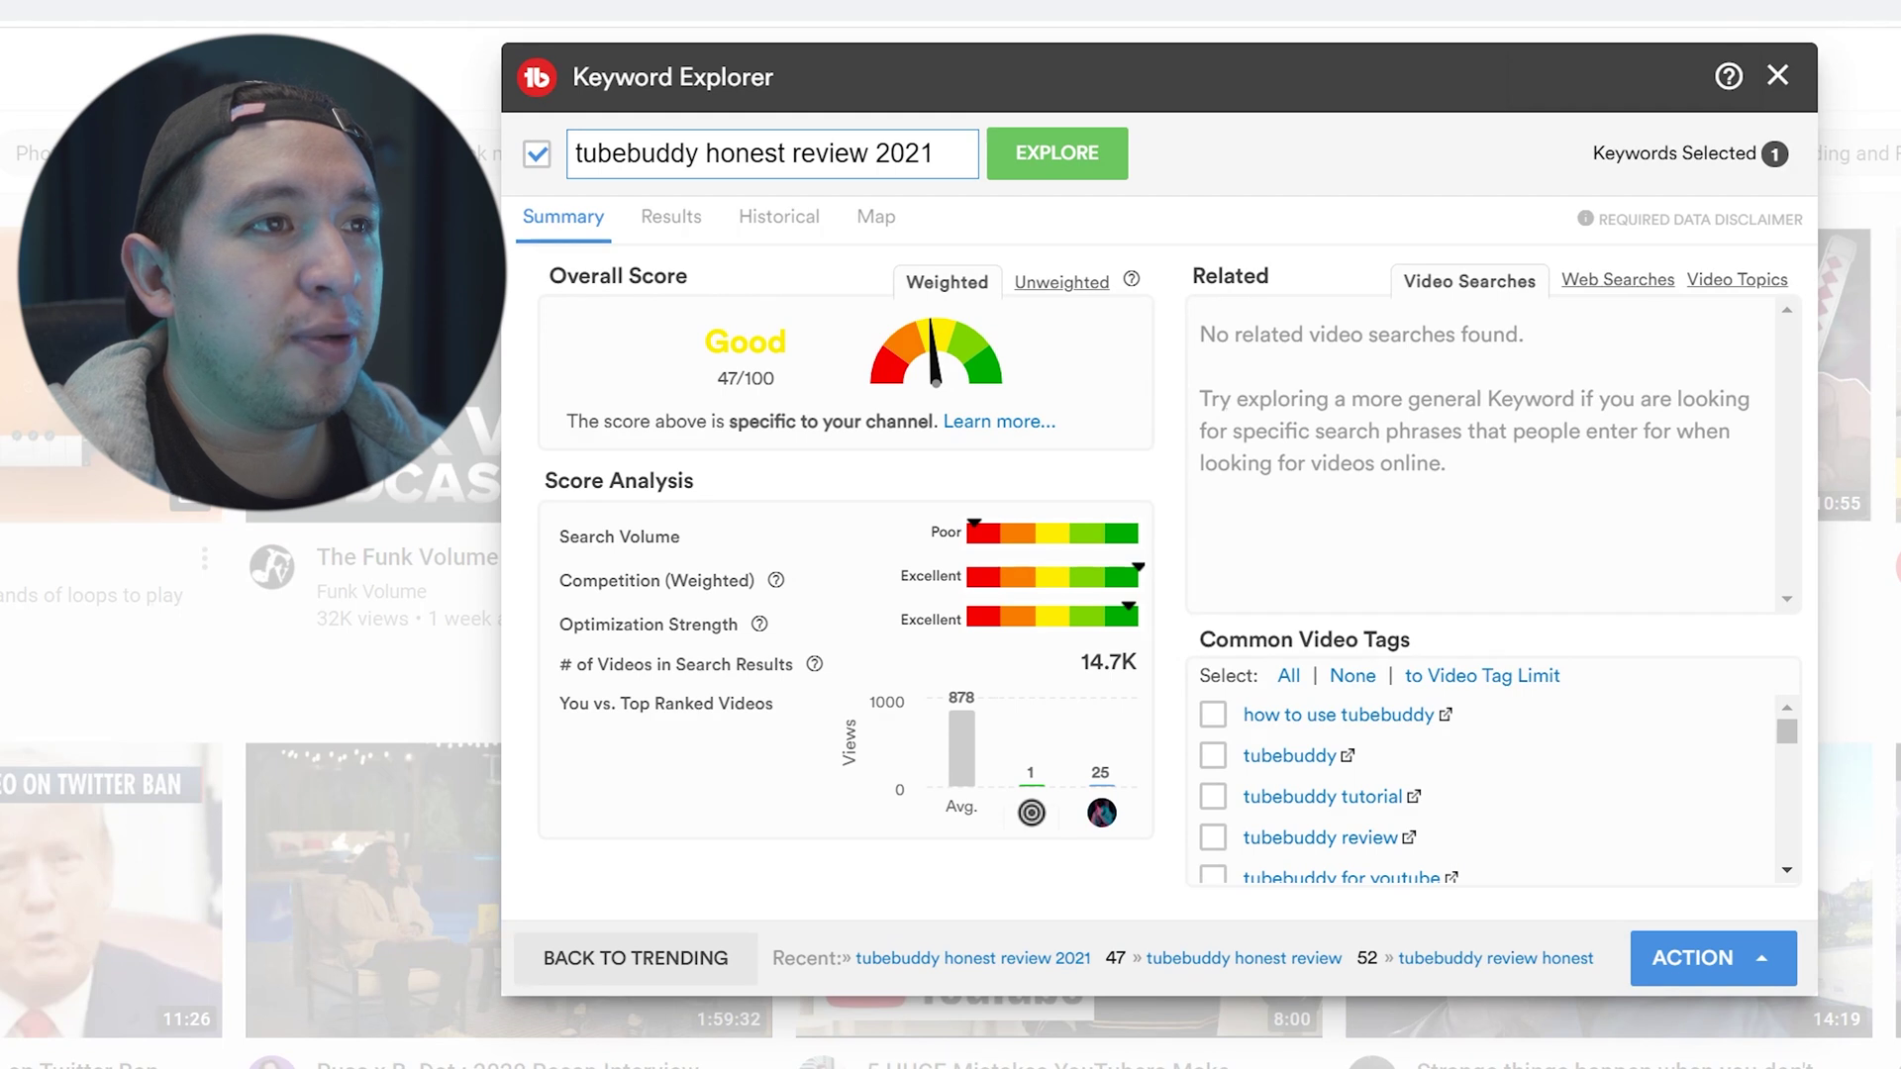
{"action": "left_click_drag", "start_coordinate": [788, 154], "coordinate": [708, 153]}
{"action": "key", "text": "BackSpace"}
{"action": "key", "text": "BackSpace"}
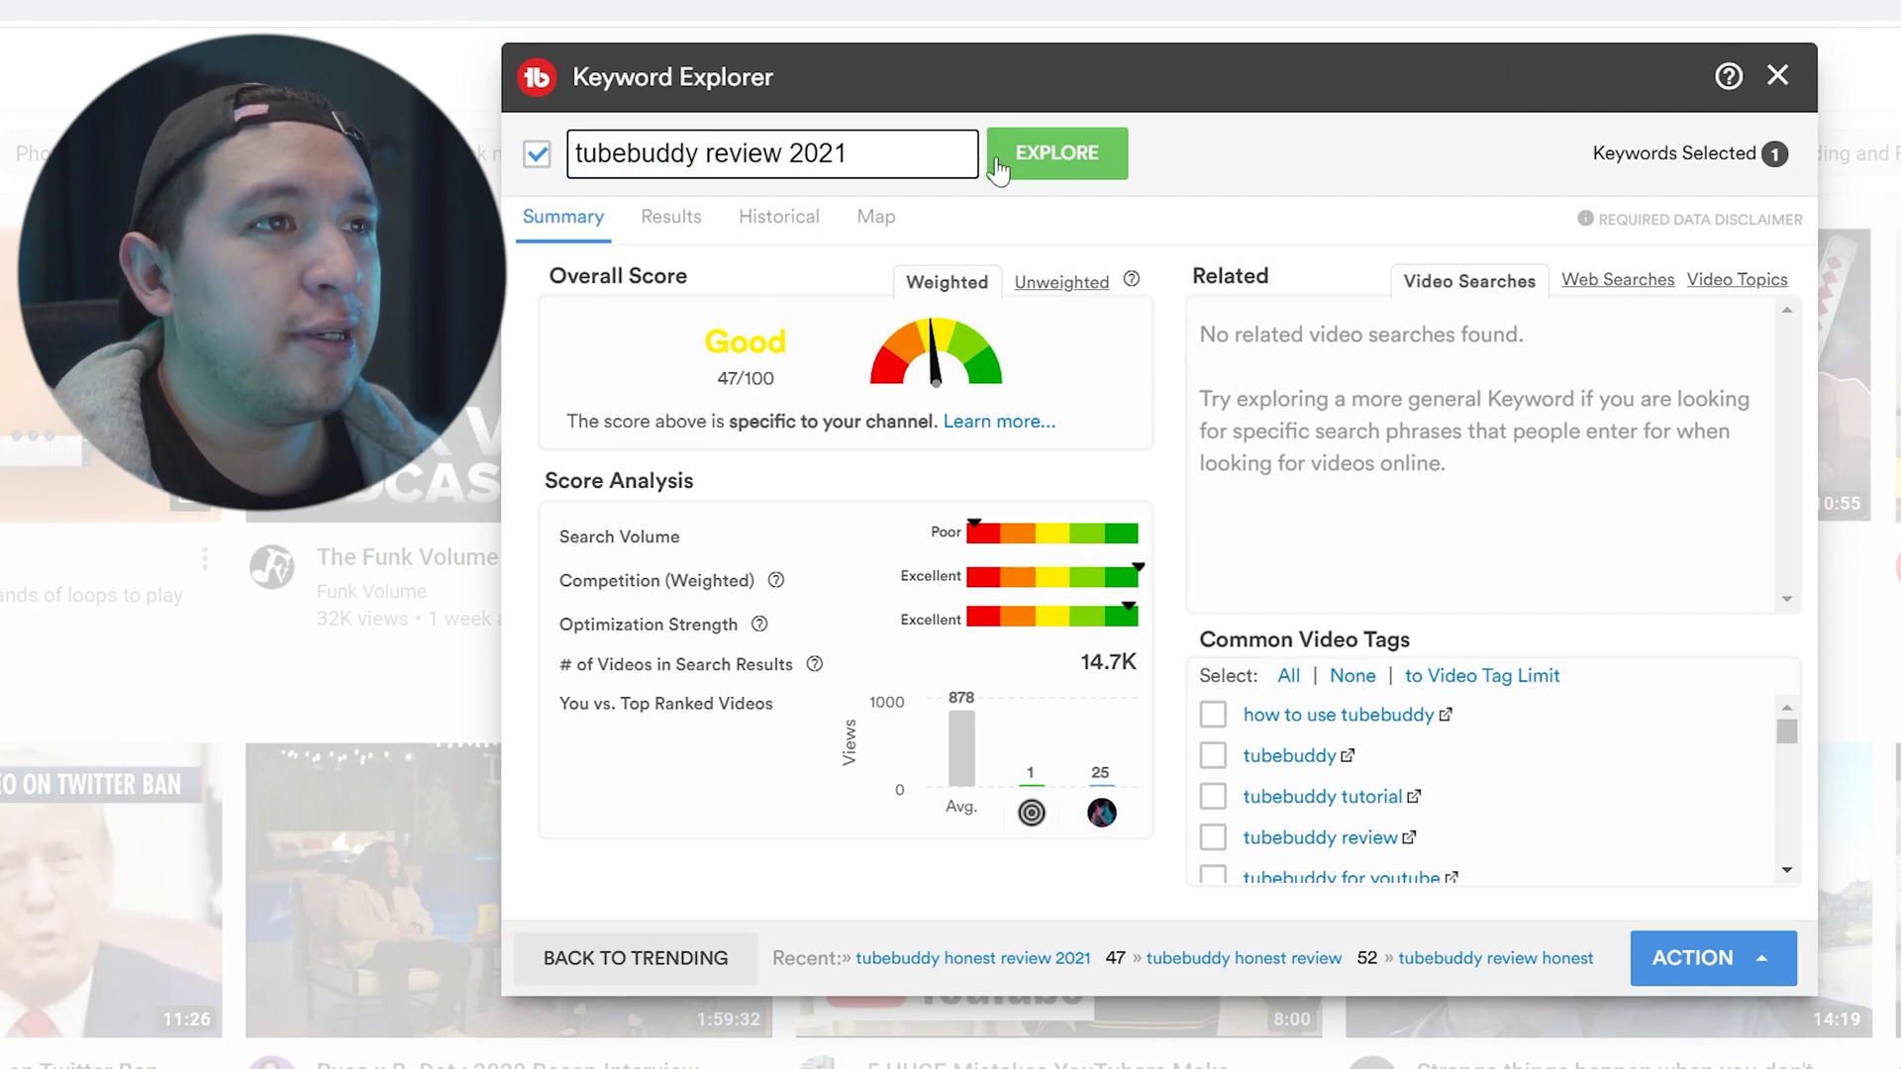
{"action": "left_click", "coordinate": [1002, 167]}
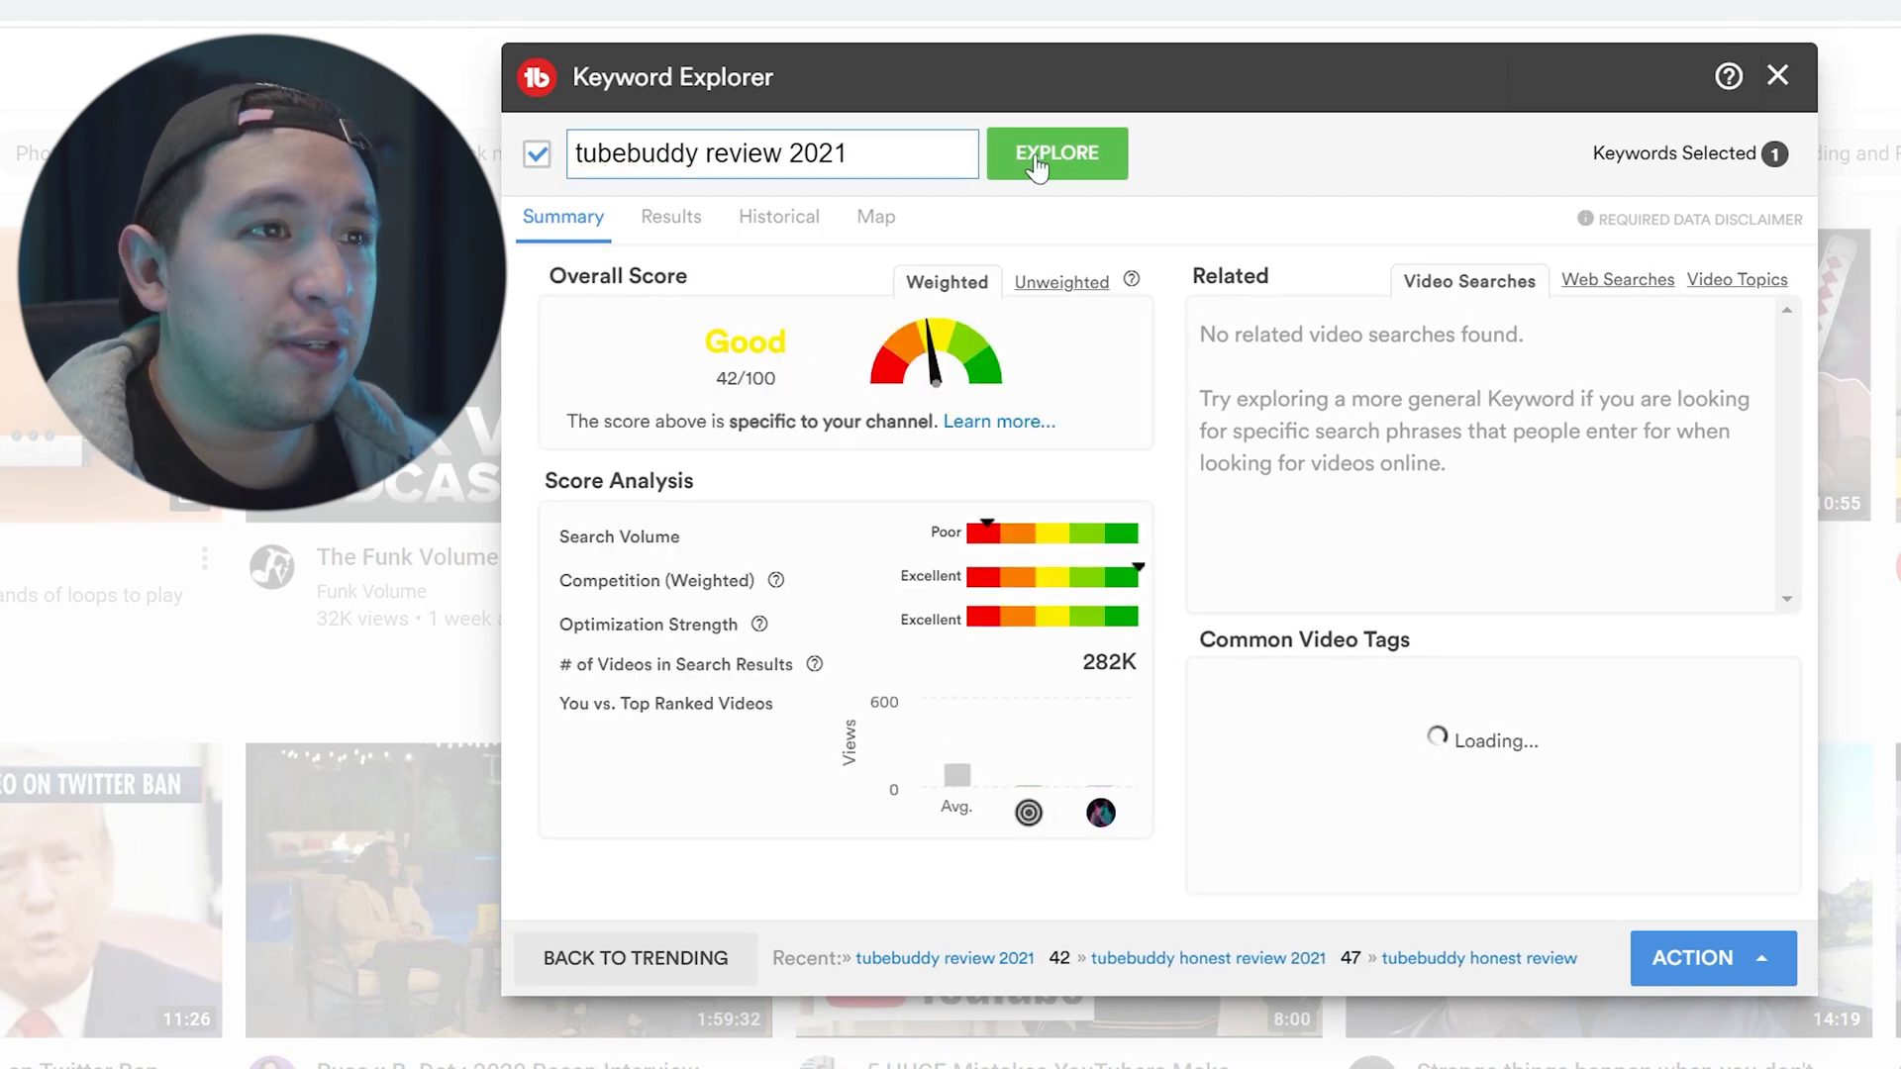
{"action": "left_click", "coordinate": [681, 235]}
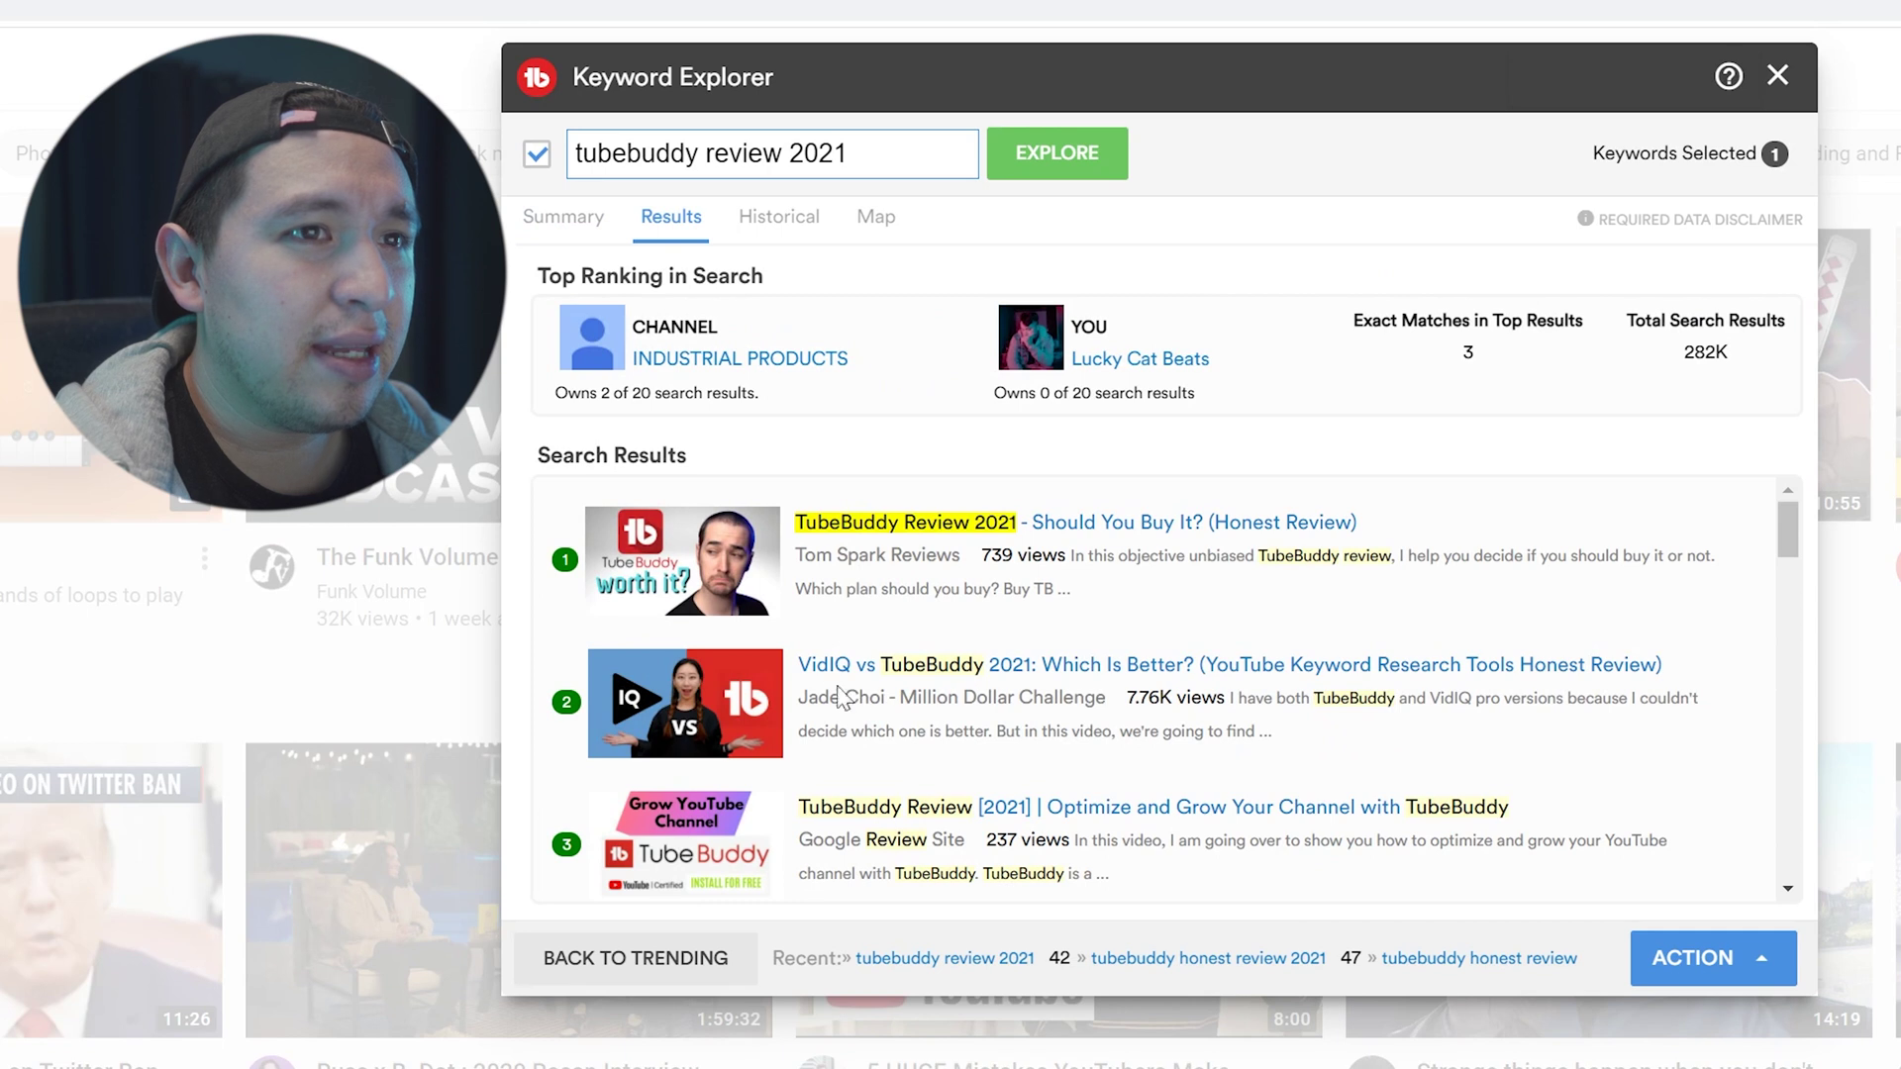
{"action": "scroll", "coordinate": [1015, 683], "scroll_direction": "down", "scroll_amount": 3}
{"action": "scroll", "coordinate": [1018, 681], "scroll_direction": "down", "scroll_amount": 1}
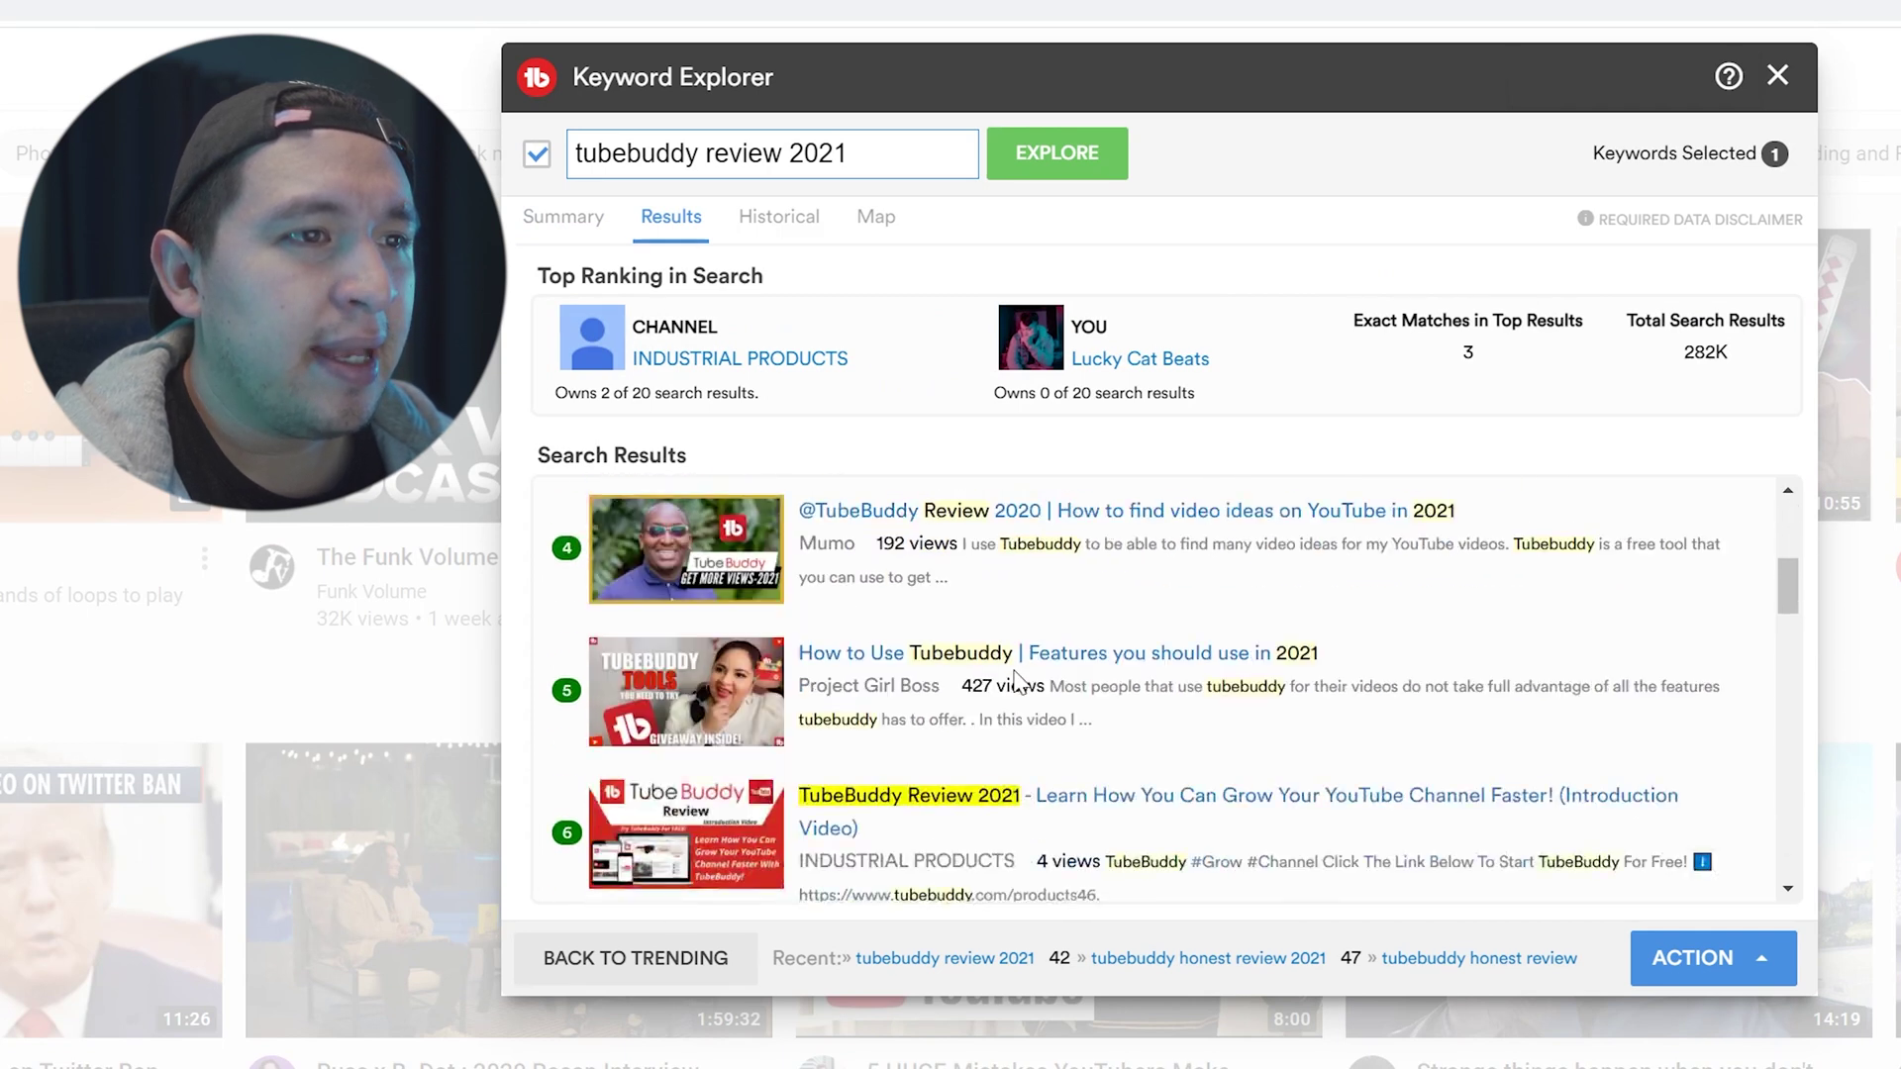
{"action": "scroll", "coordinate": [1019, 682], "scroll_direction": "up", "scroll_amount": 4}
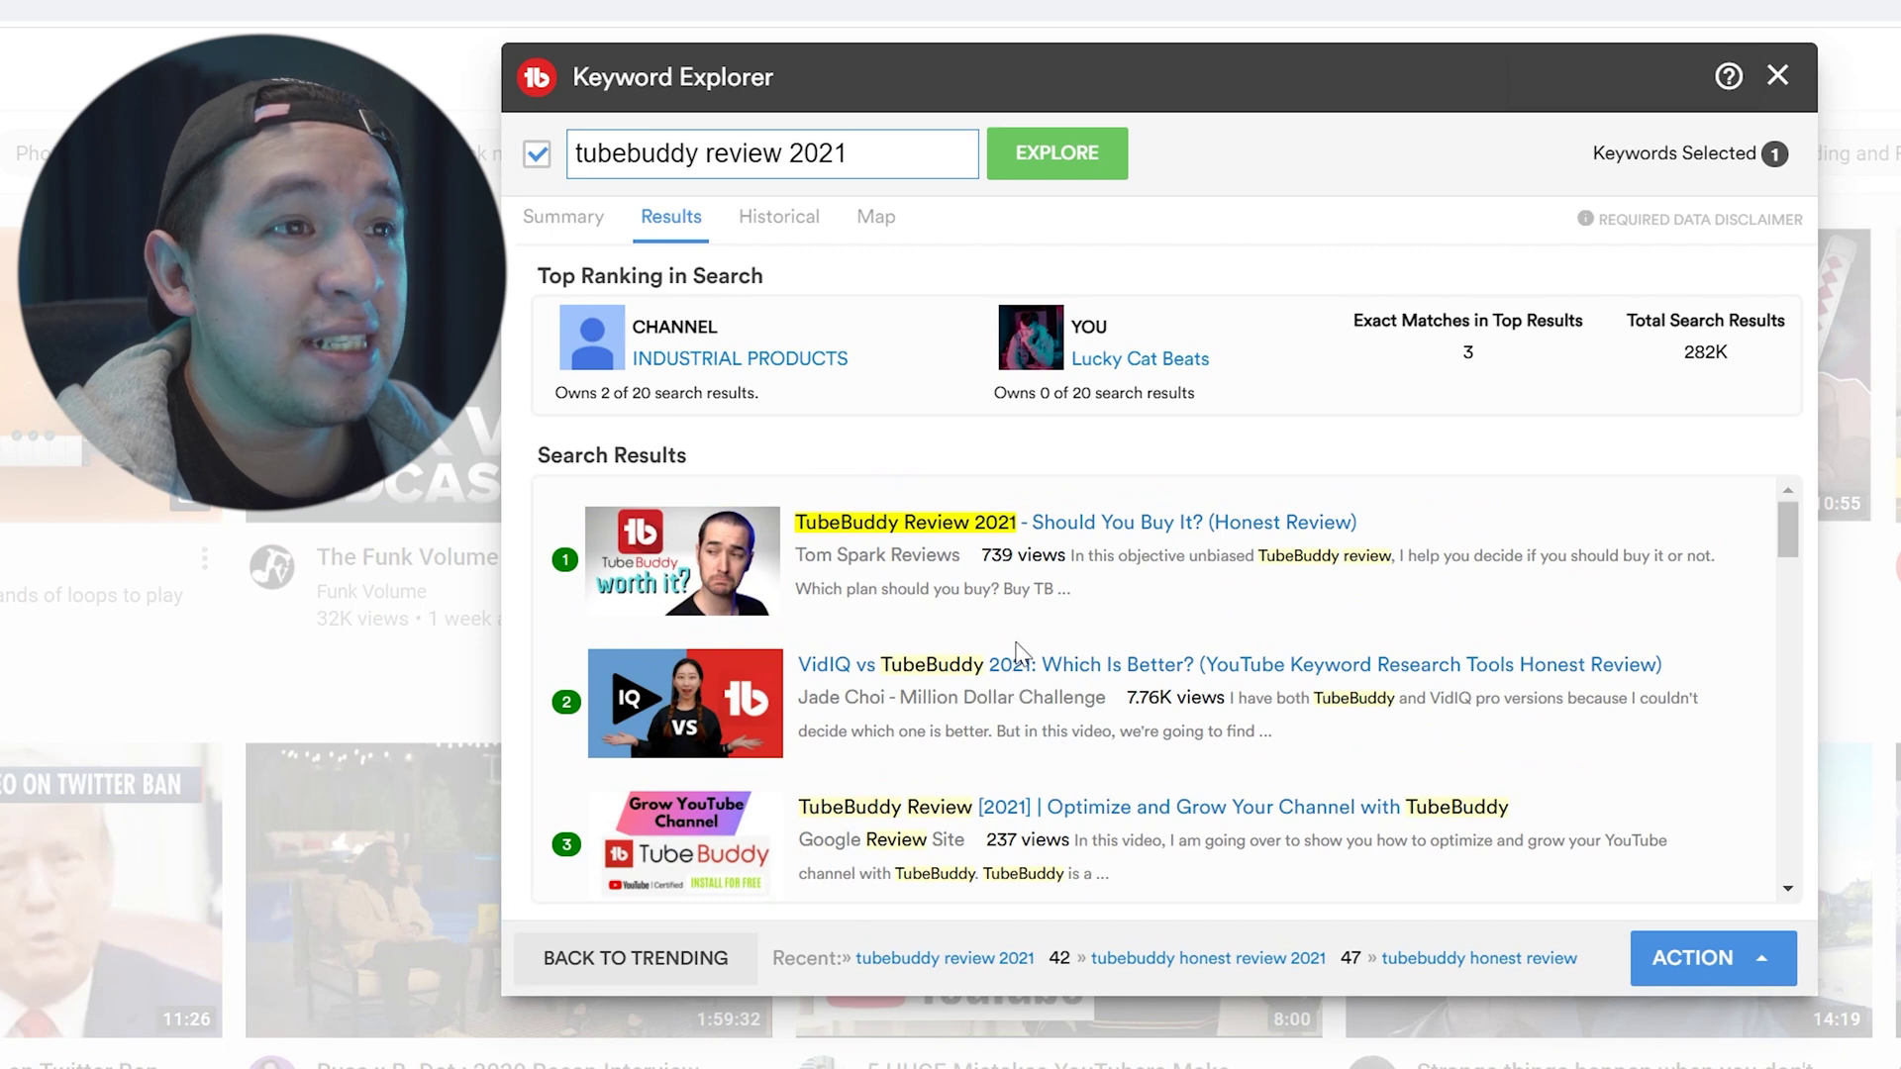
{"action": "scroll", "coordinate": [1019, 654], "scroll_direction": "down", "scroll_amount": 2}
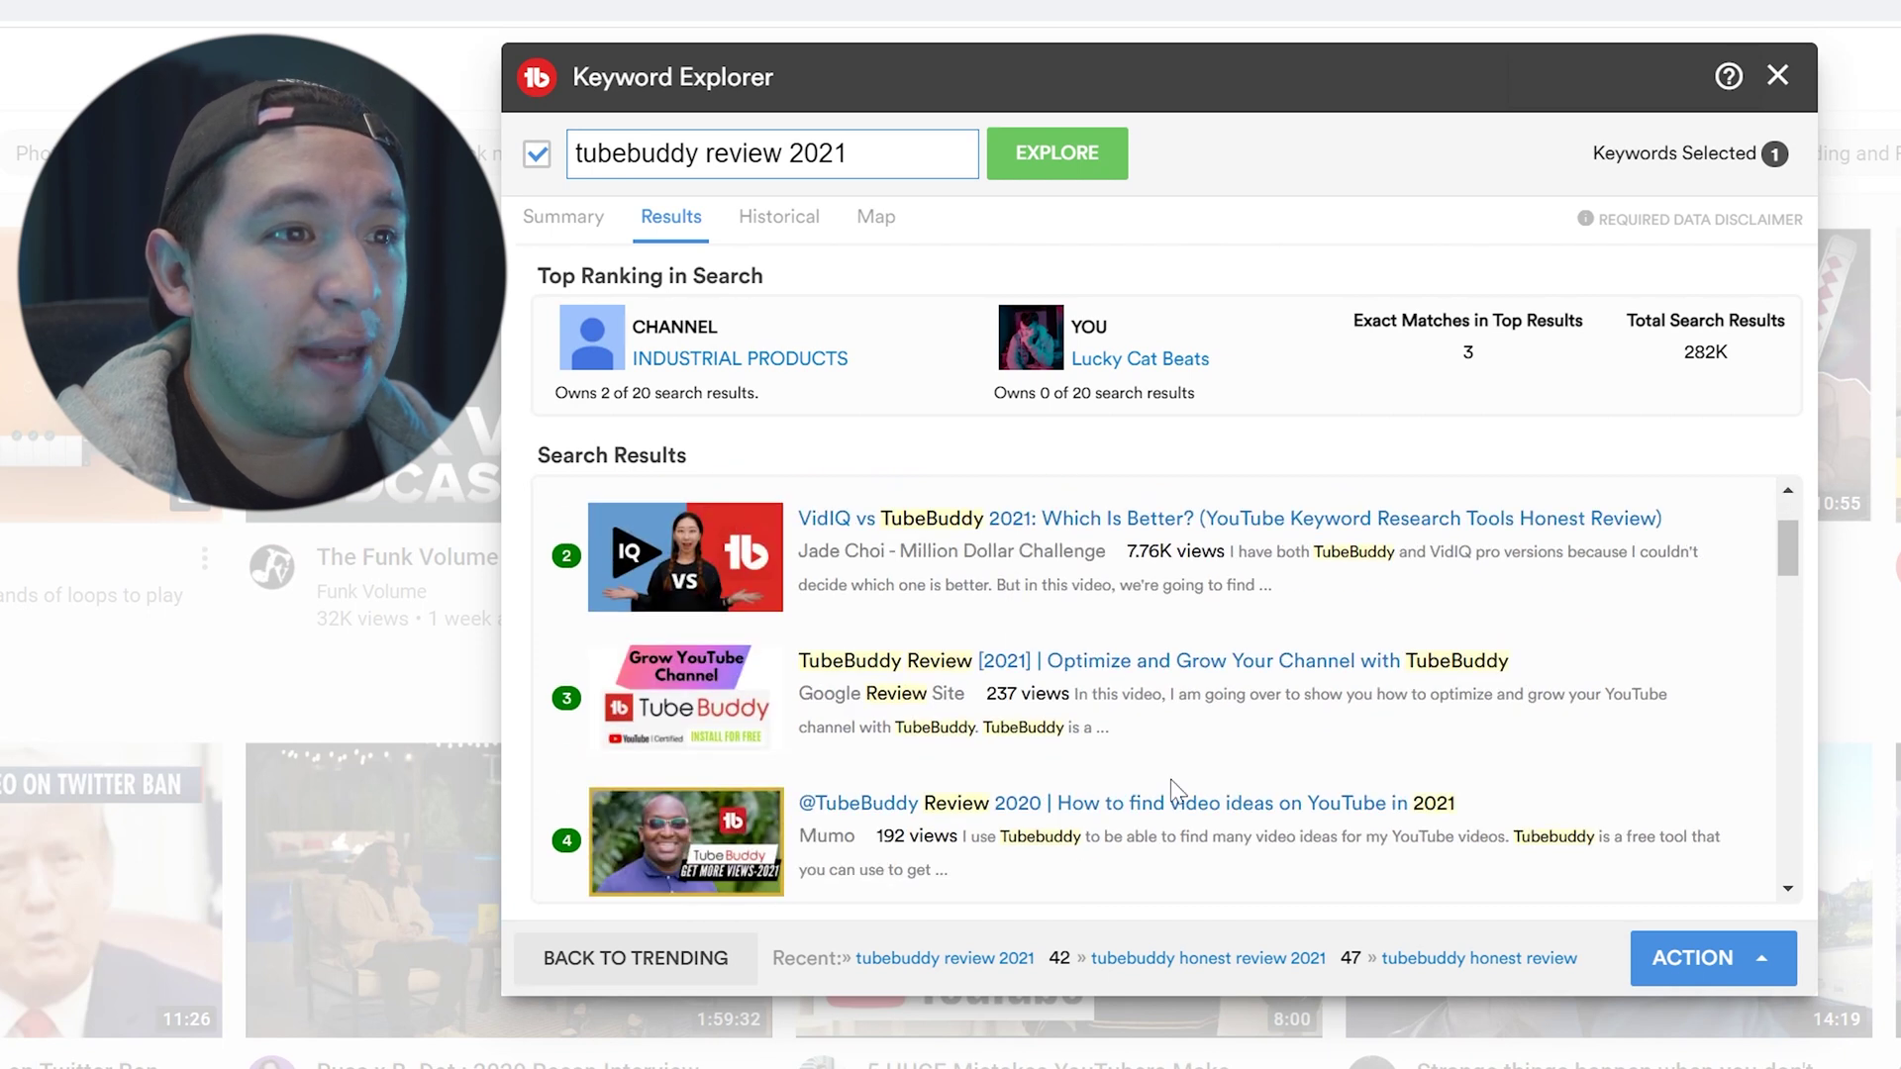
{"action": "scroll", "coordinate": [1175, 768], "scroll_direction": "down", "scroll_amount": 3}
{"action": "scroll", "coordinate": [1168, 758], "scroll_direction": "up", "scroll_amount": 5}
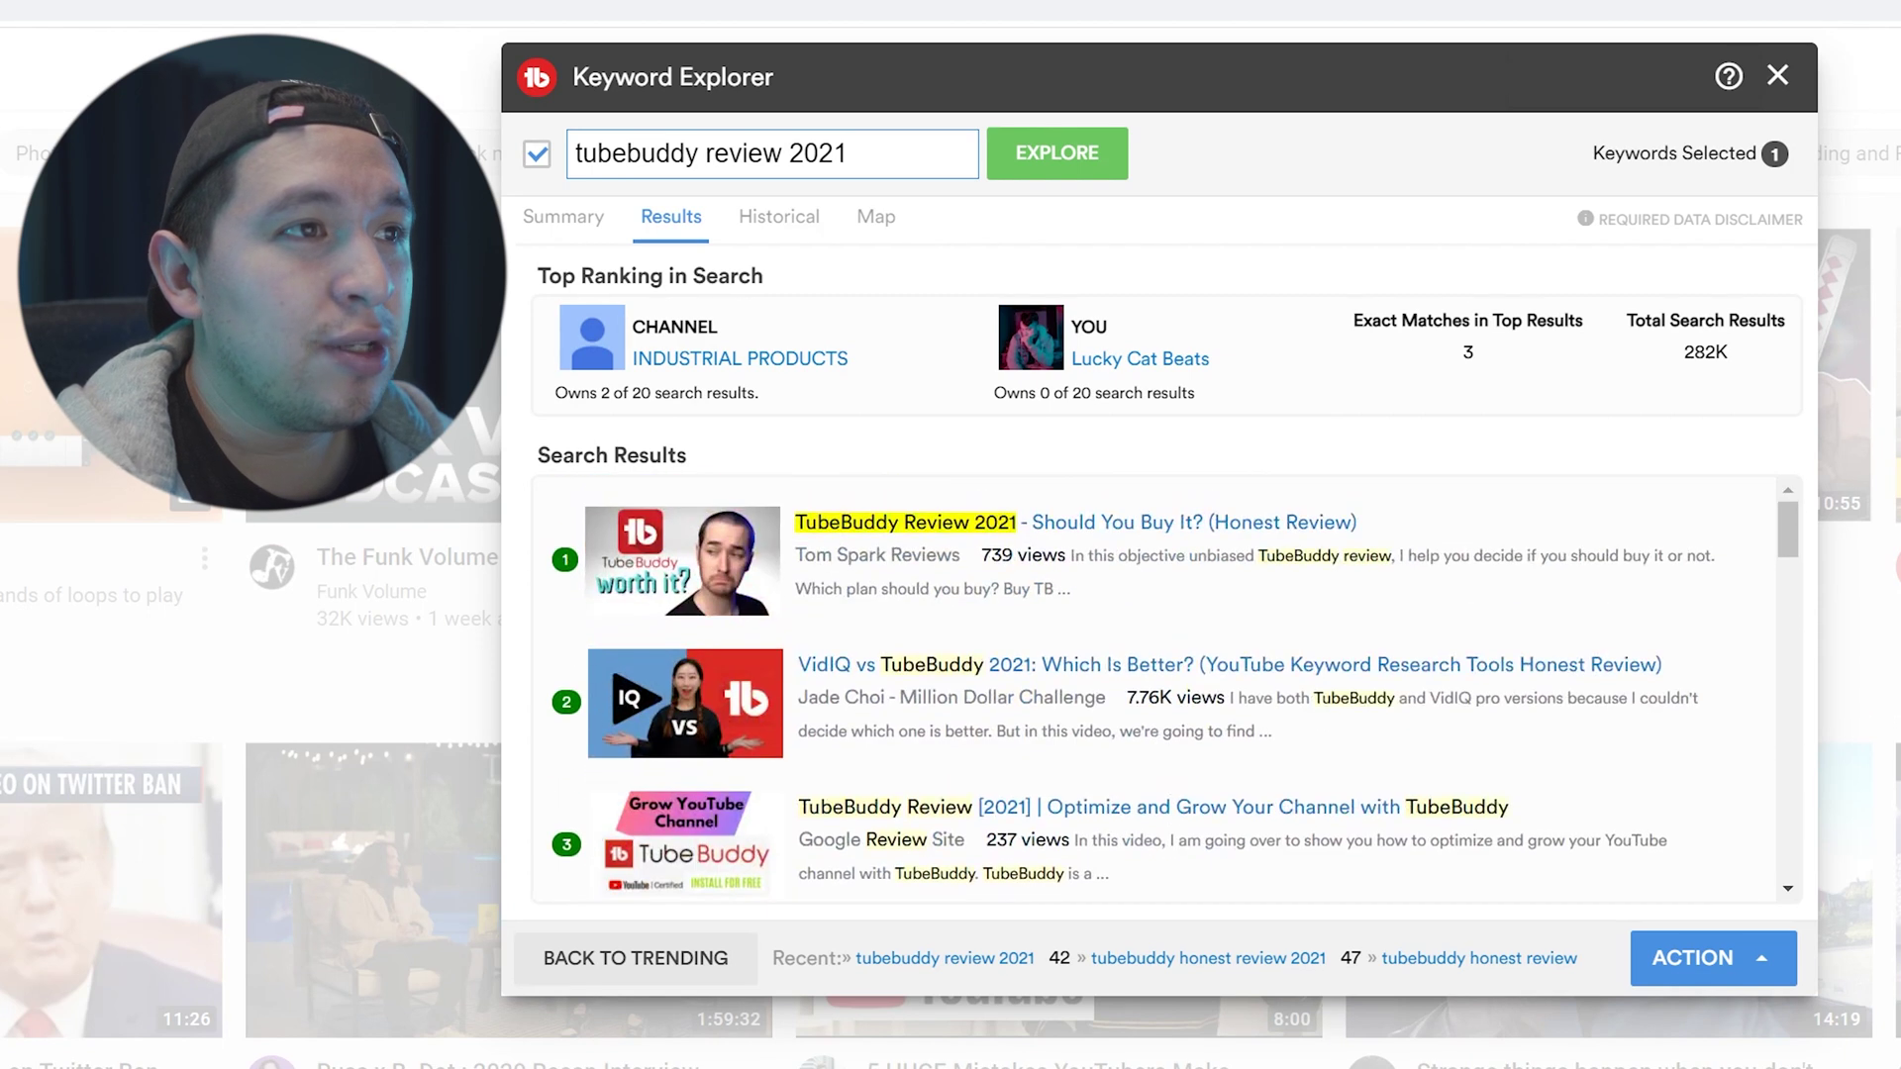
{"action": "left_click", "coordinate": [581, 224]}
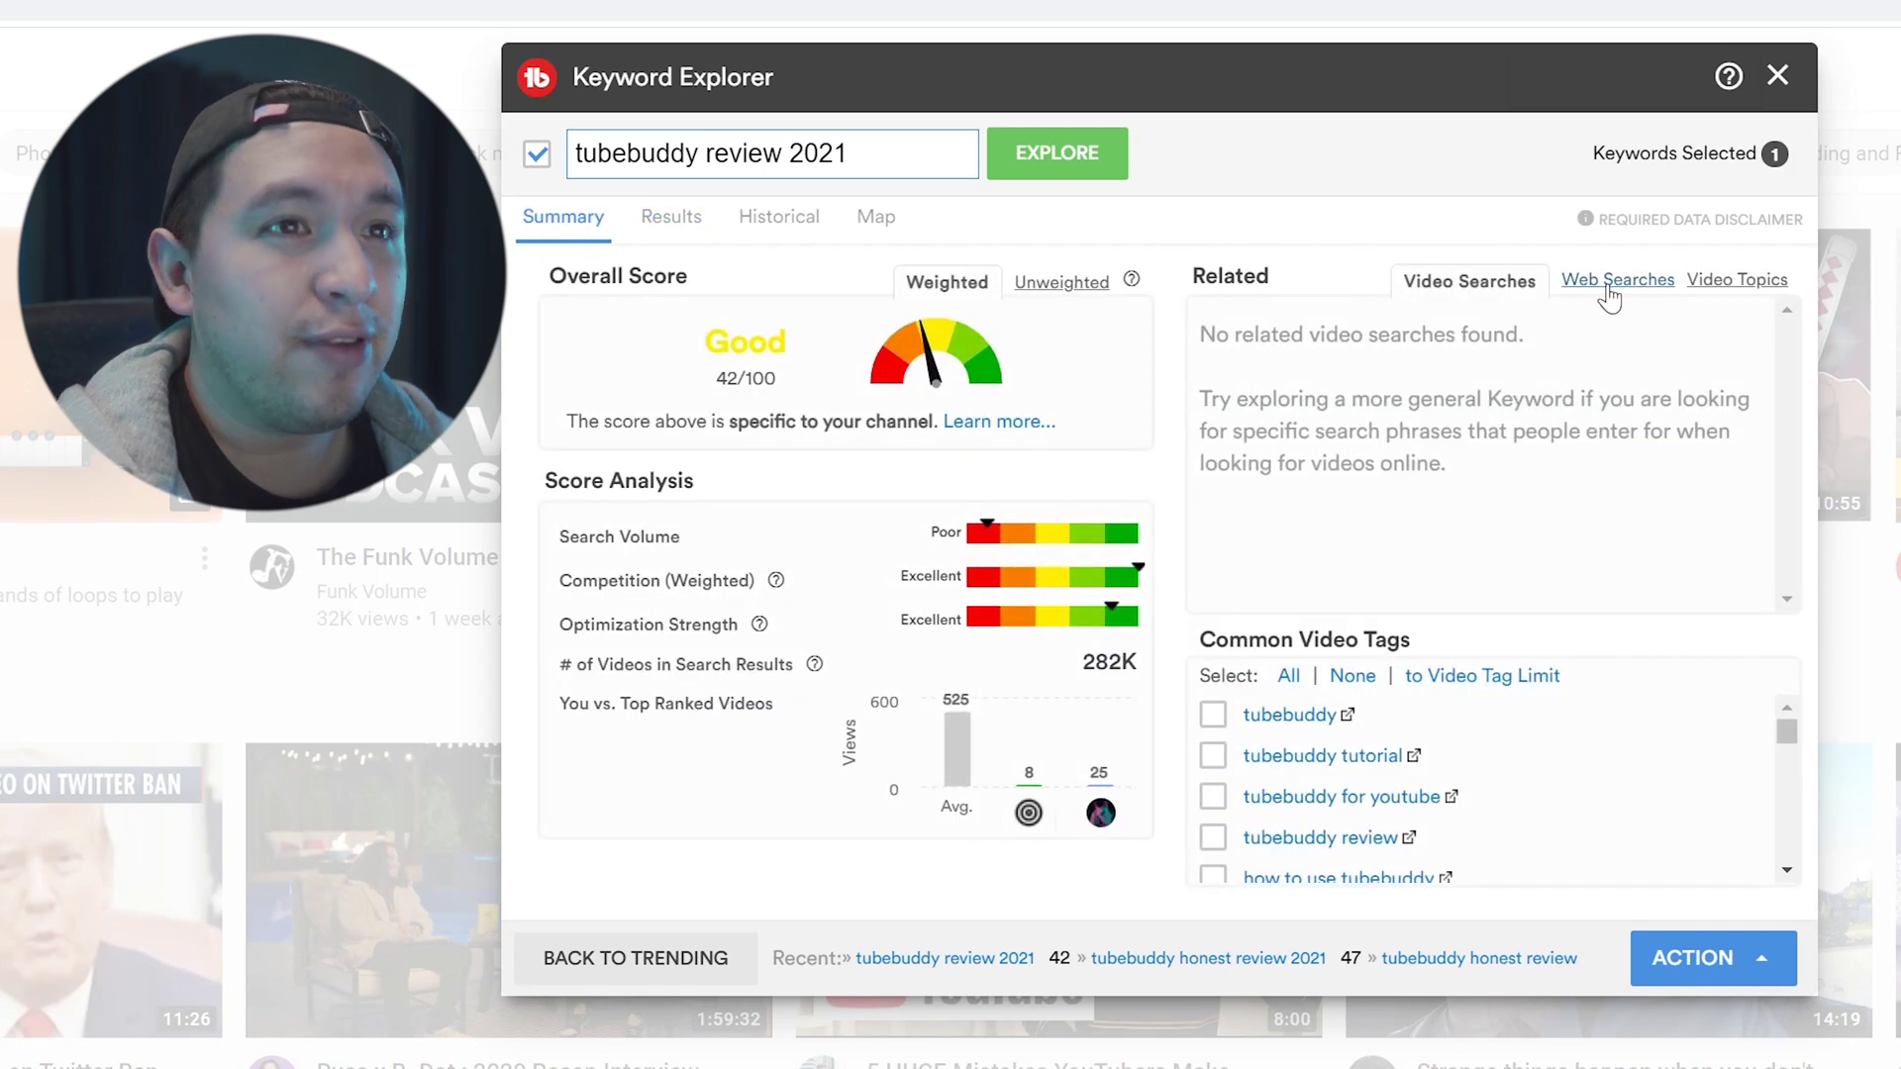
{"action": "left_click", "coordinate": [666, 214]}
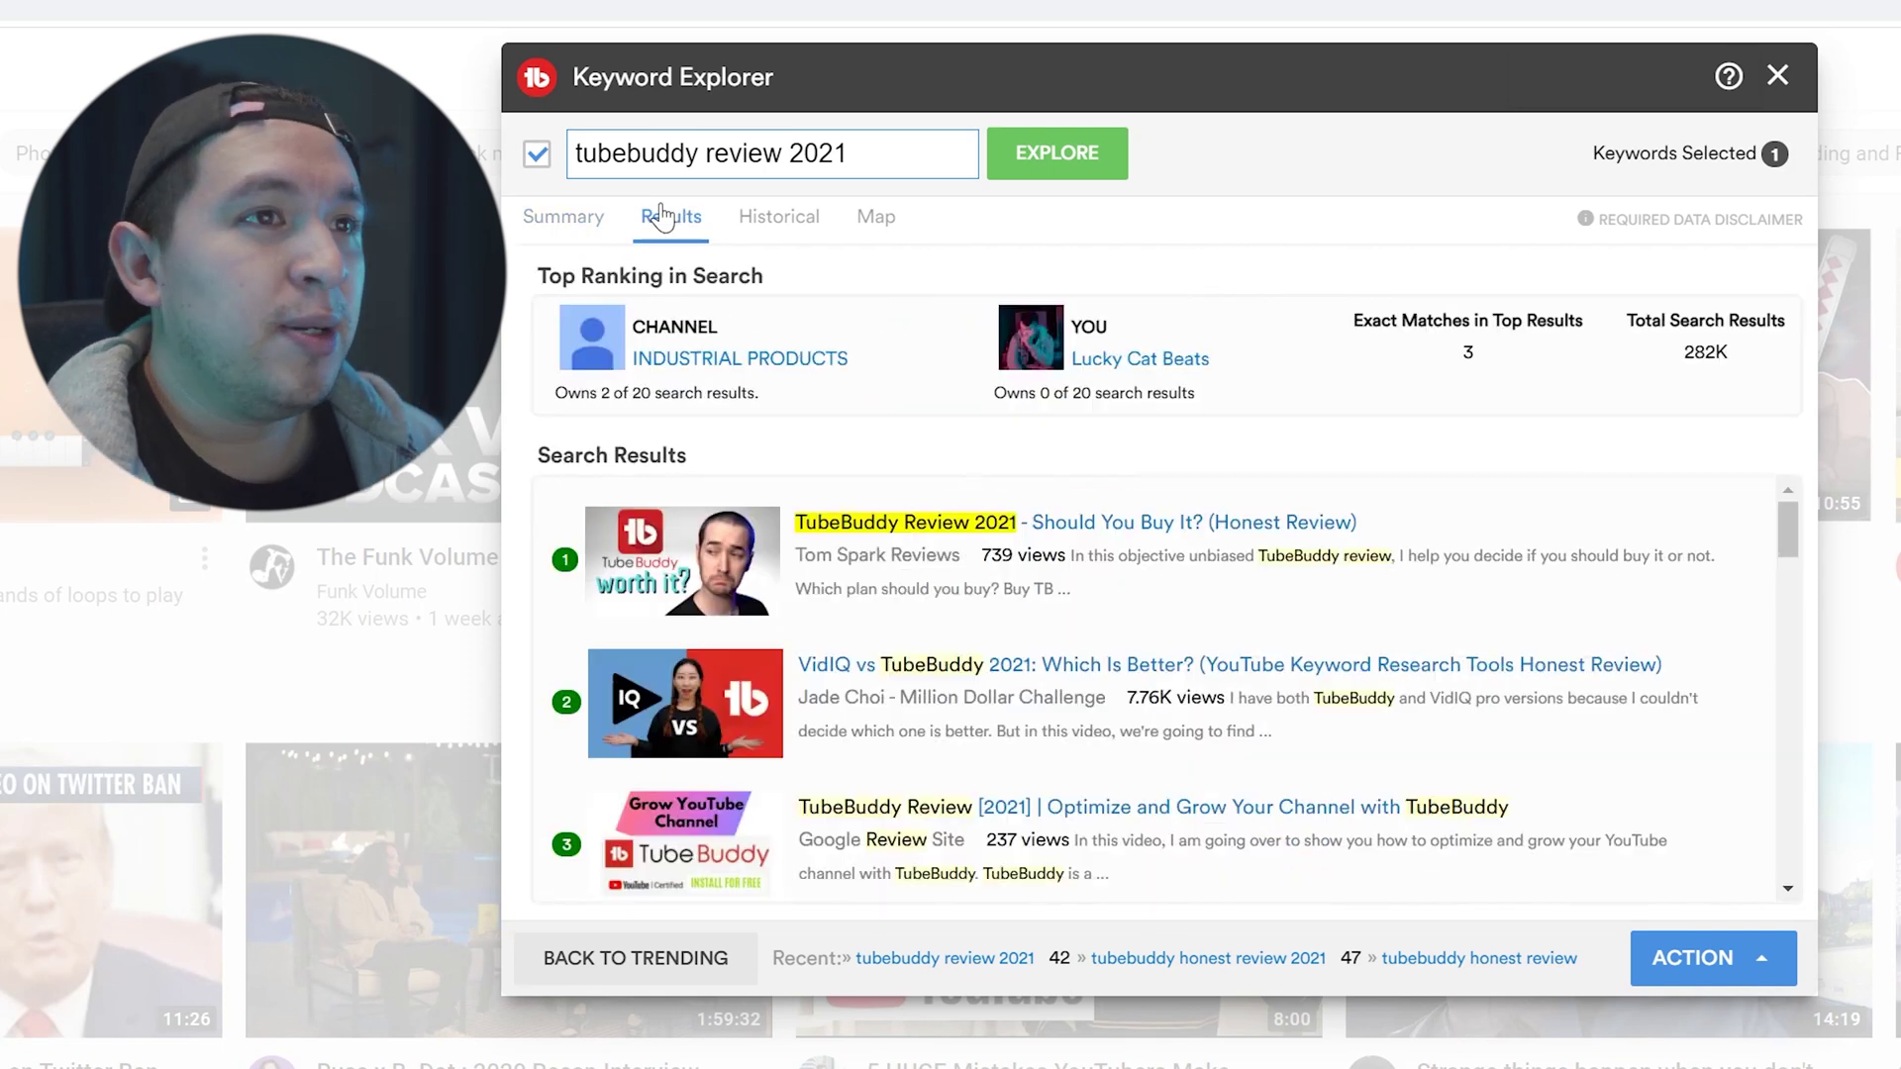
Open the top result 'TubeBuddy Review 2021 - Should You Buy It?' and copy its 13 tags via Videolytics.
{"action": "right_click", "coordinate": [1033, 671]}
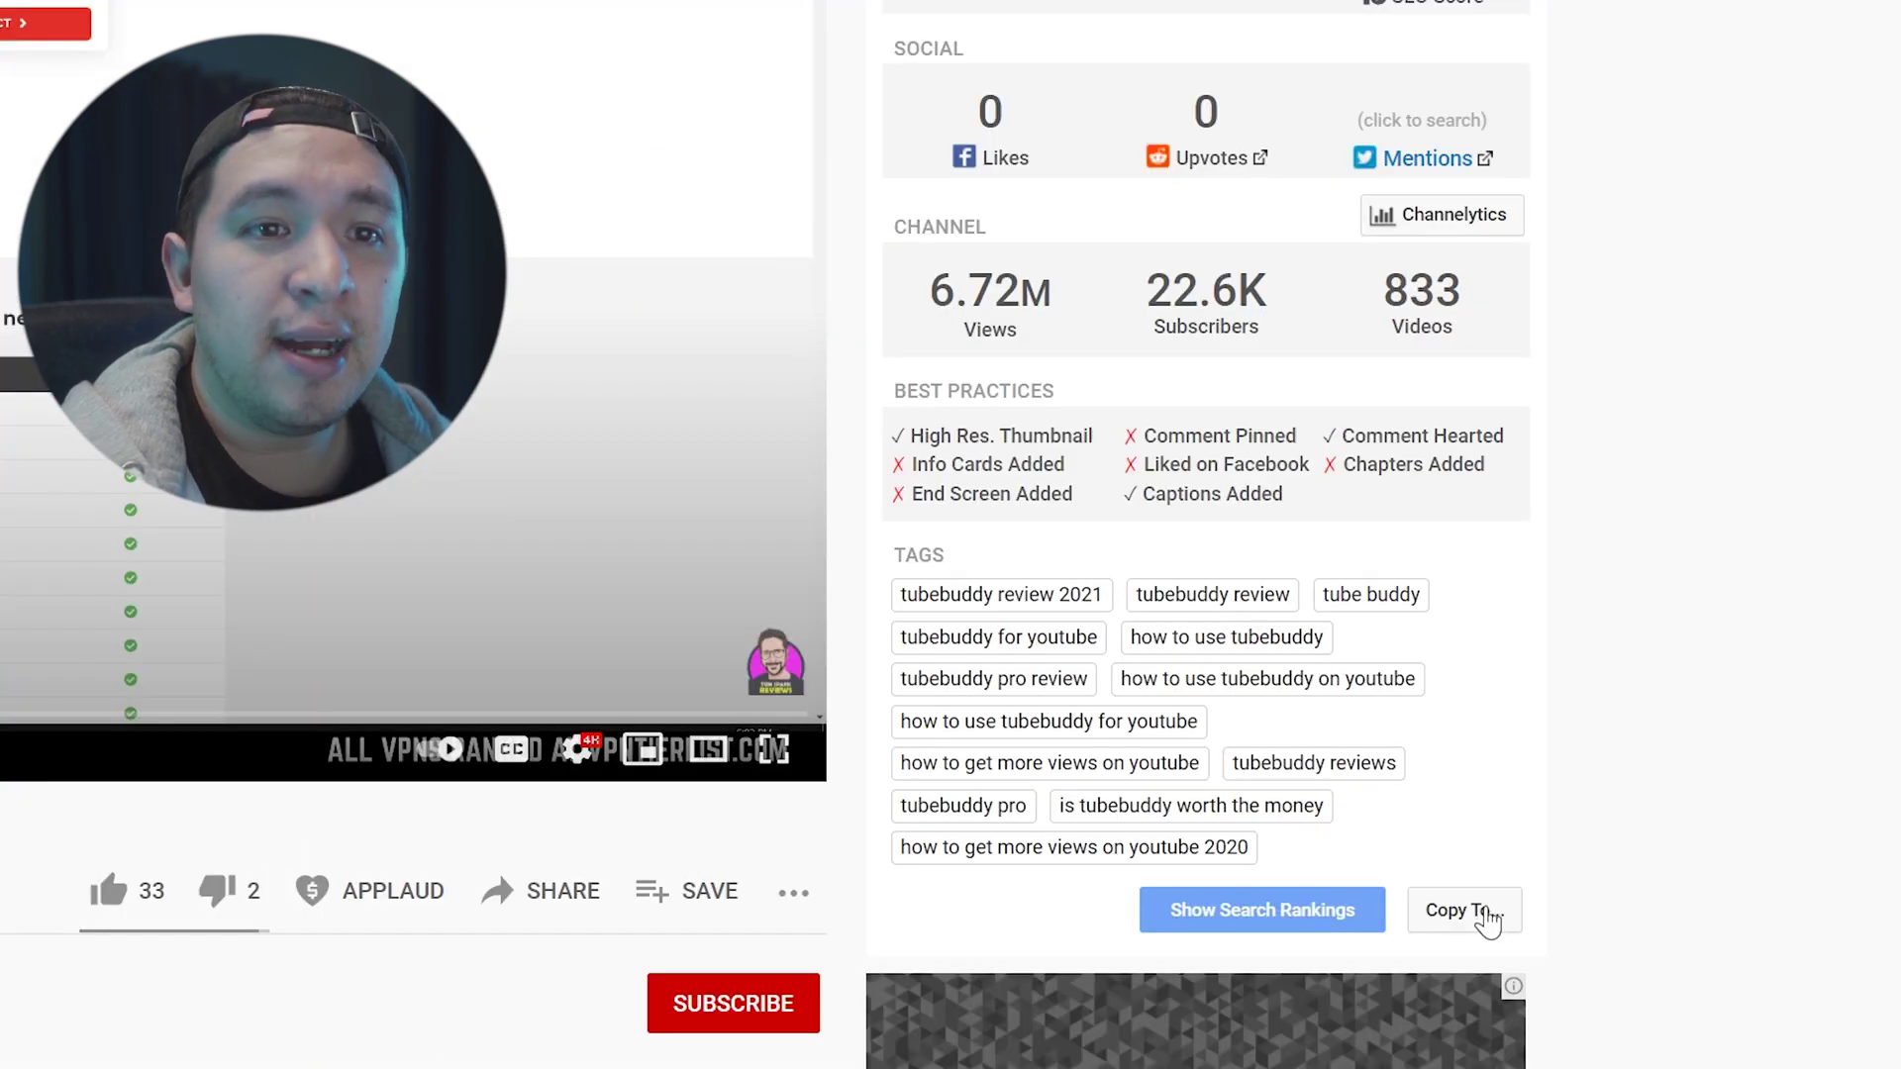
{"action": "left_click", "coordinate": [1591, 716]}
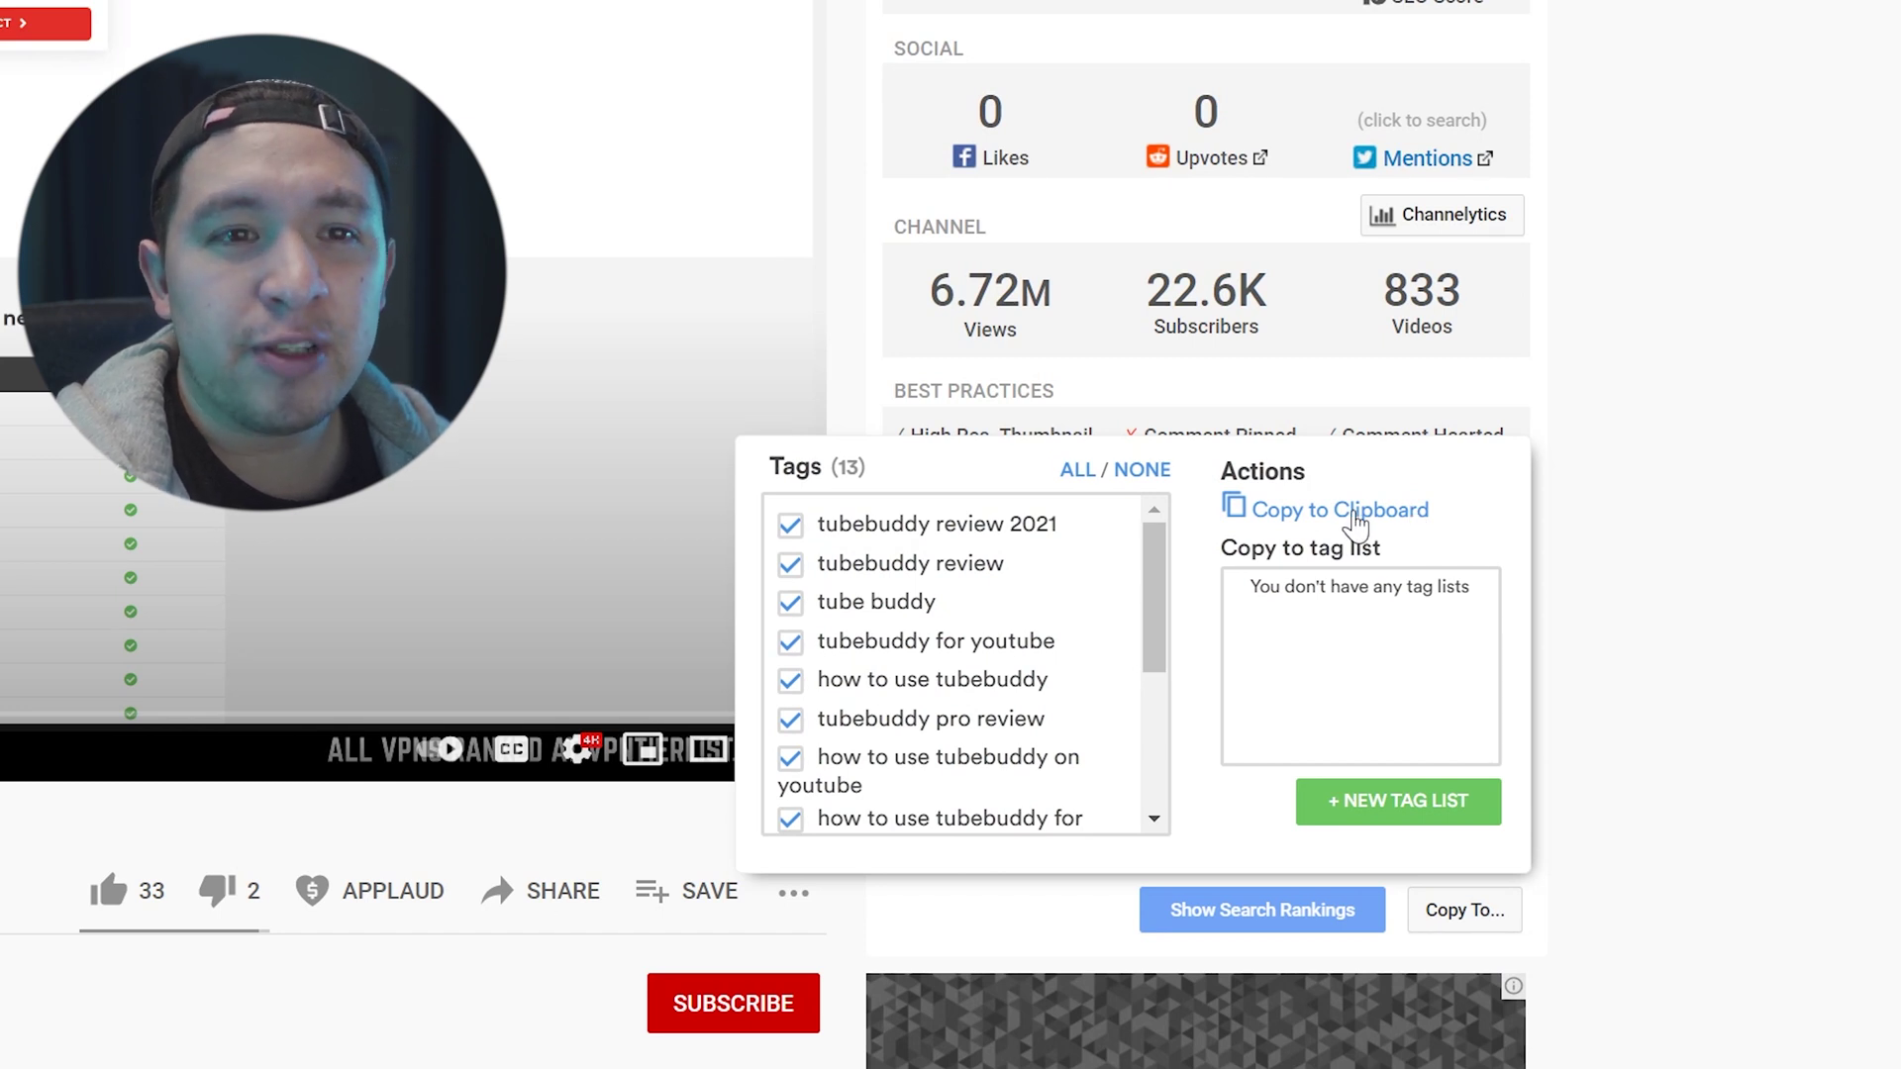
{"action": "left_click", "coordinate": [1798, 532]}
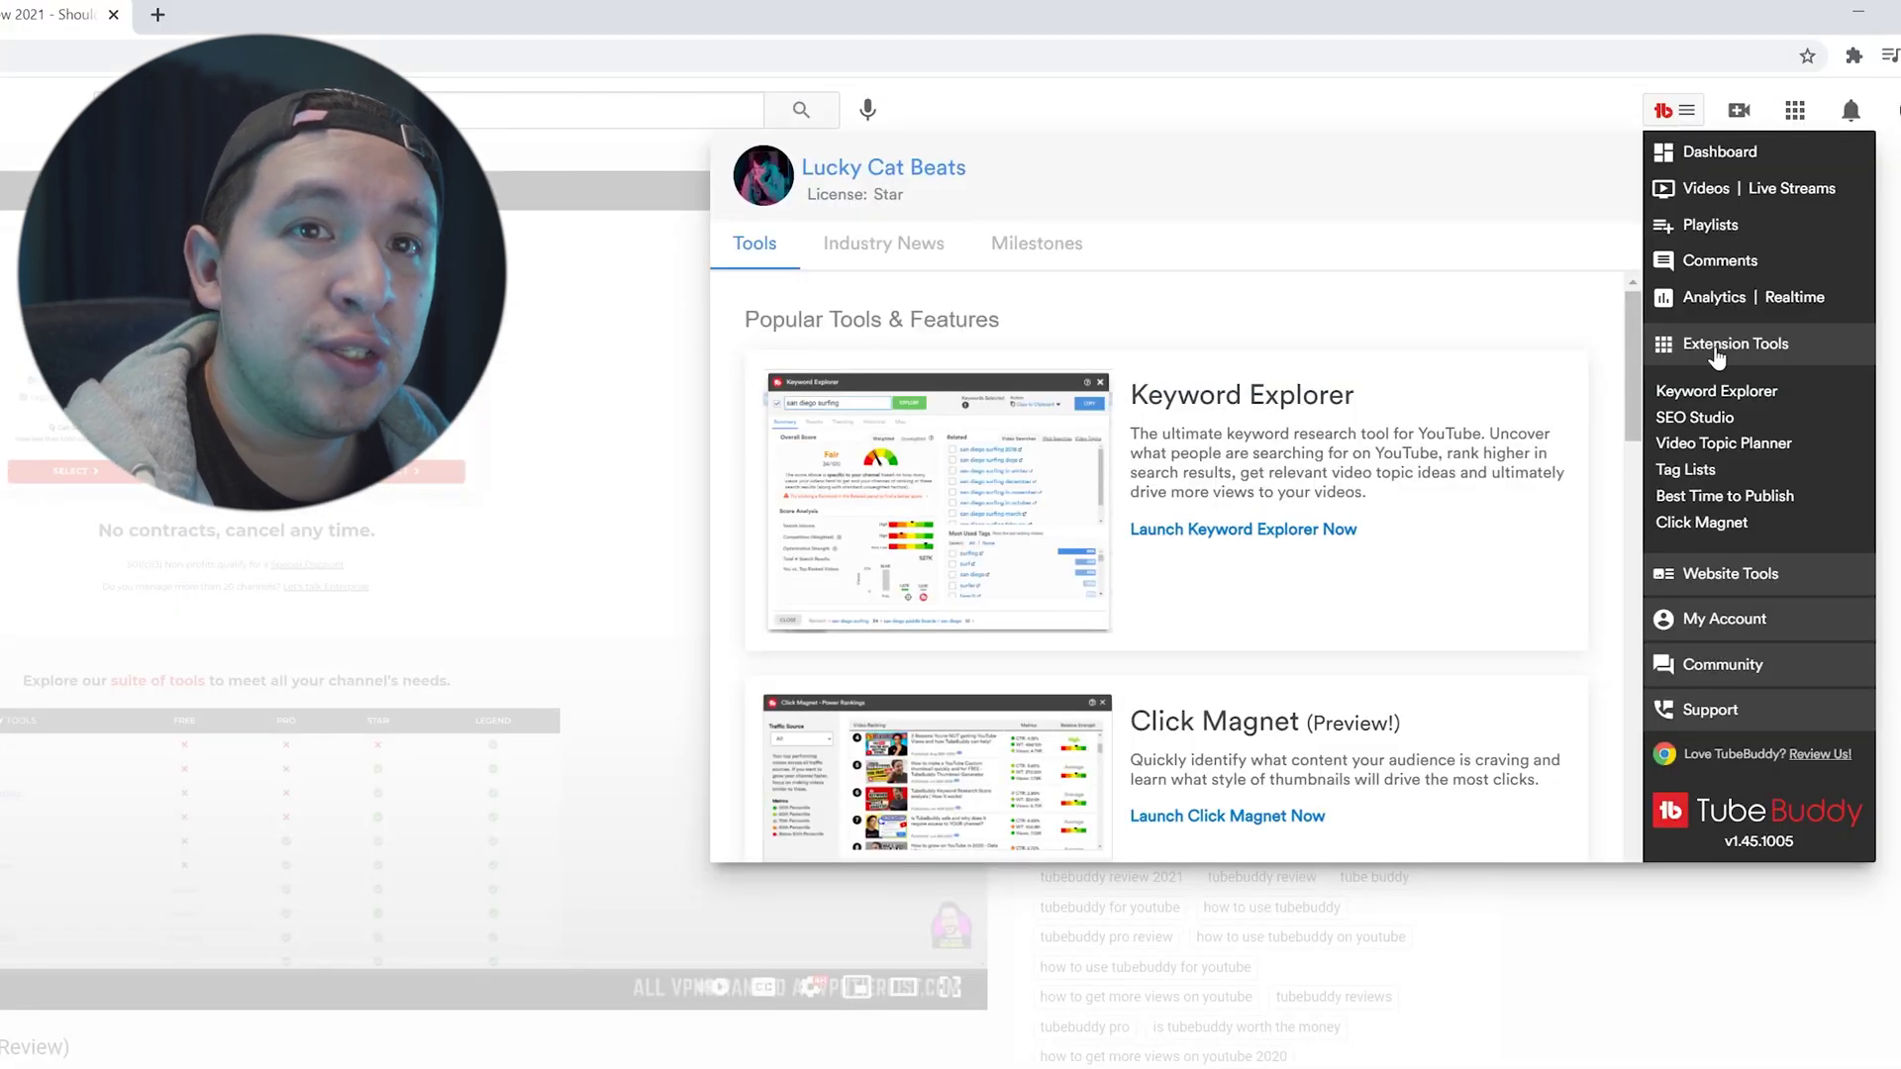
Paste 'is tubebuddy worth it in 2021…' as SEO Studio's target keyword and check its Good 60/100 score.
{"action": "left_click", "coordinate": [1701, 426]}
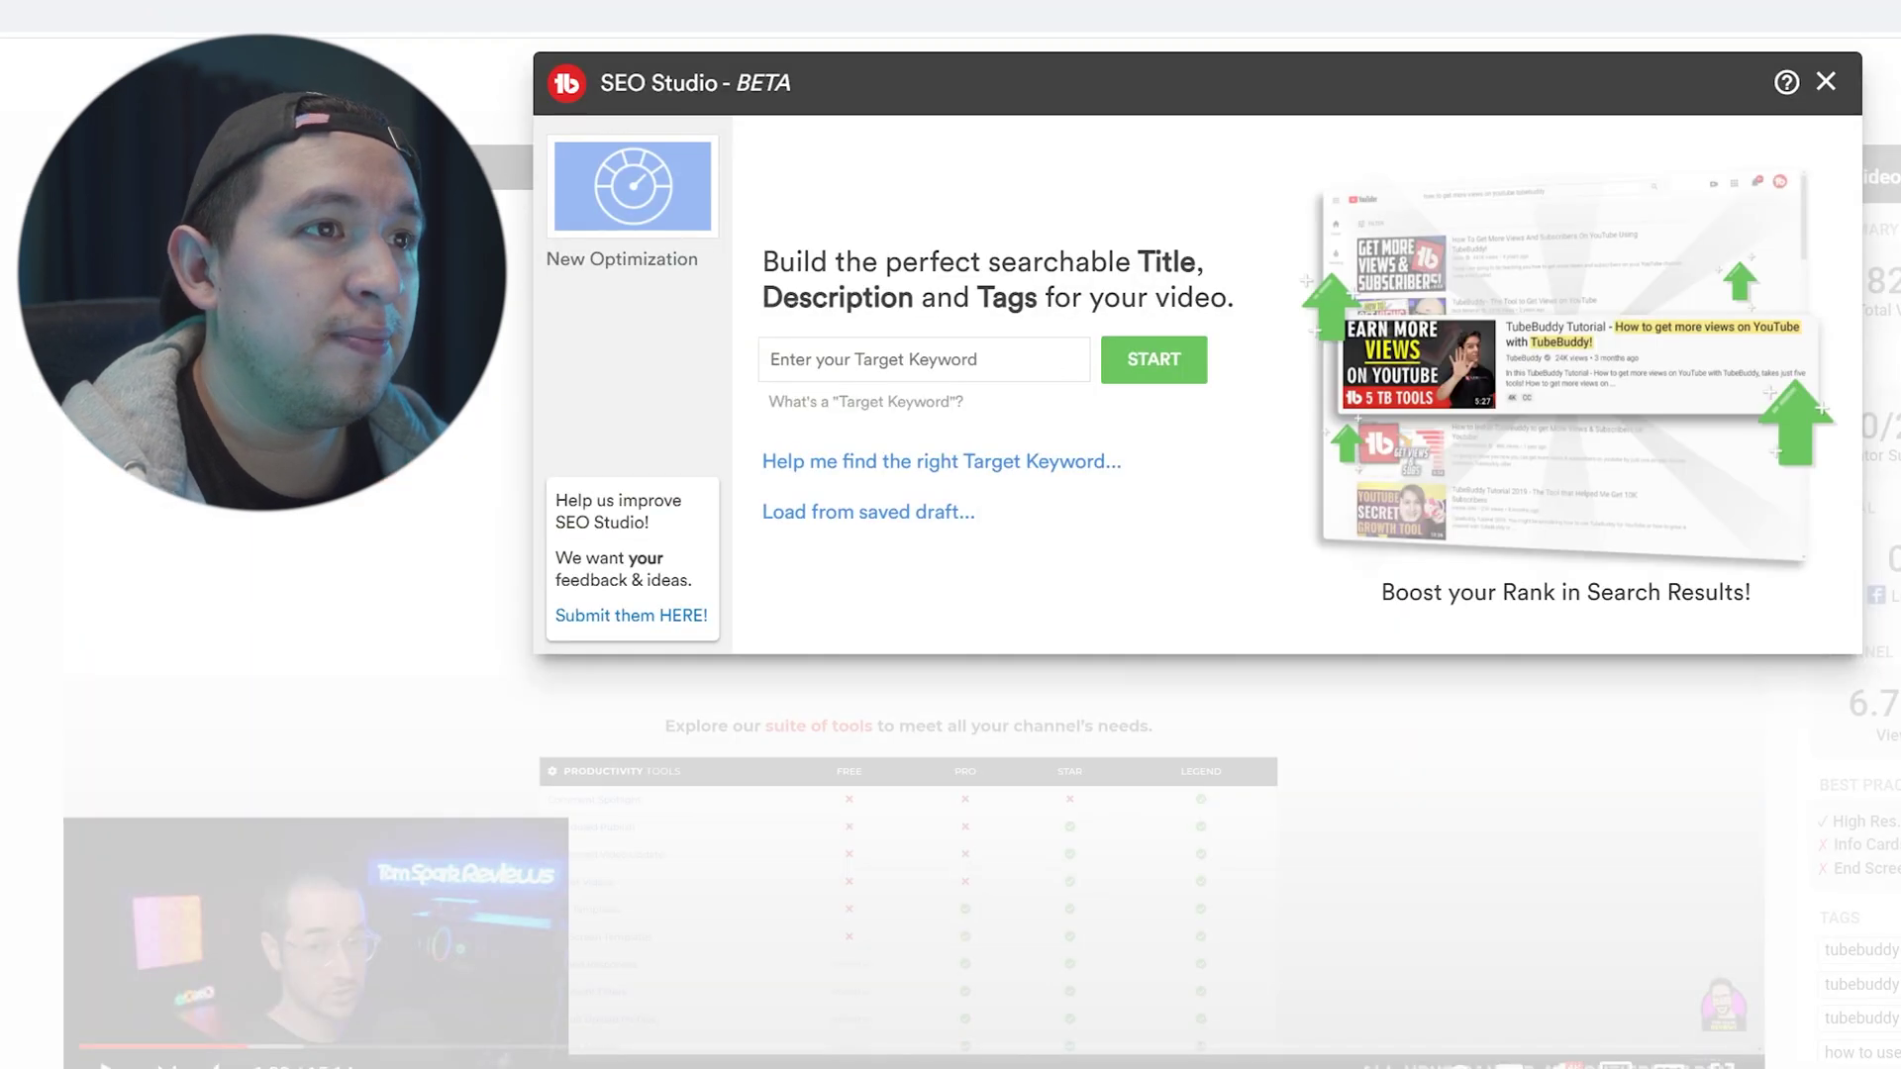
{"action": "left_click", "coordinate": [919, 377]}
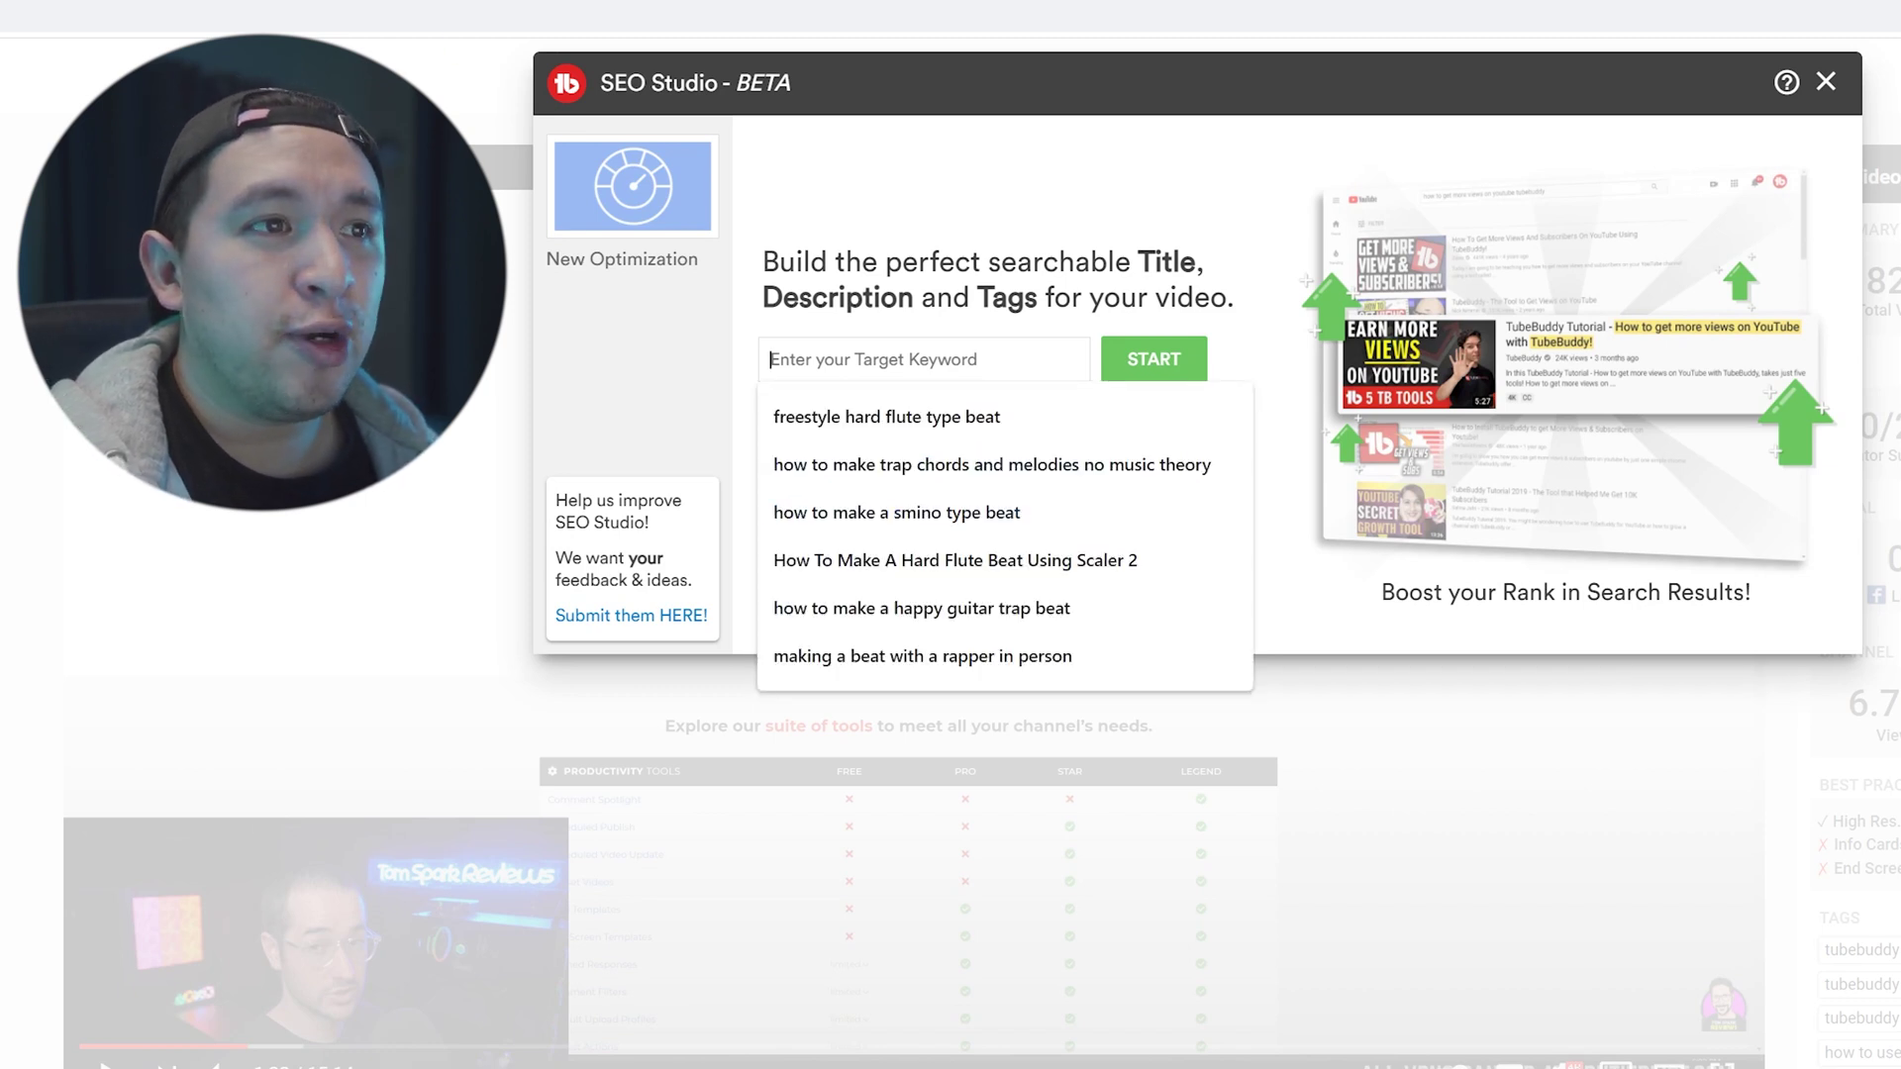
{"action": "key", "text": "ctrl+v"}
{"action": "key", "text": "Home"}
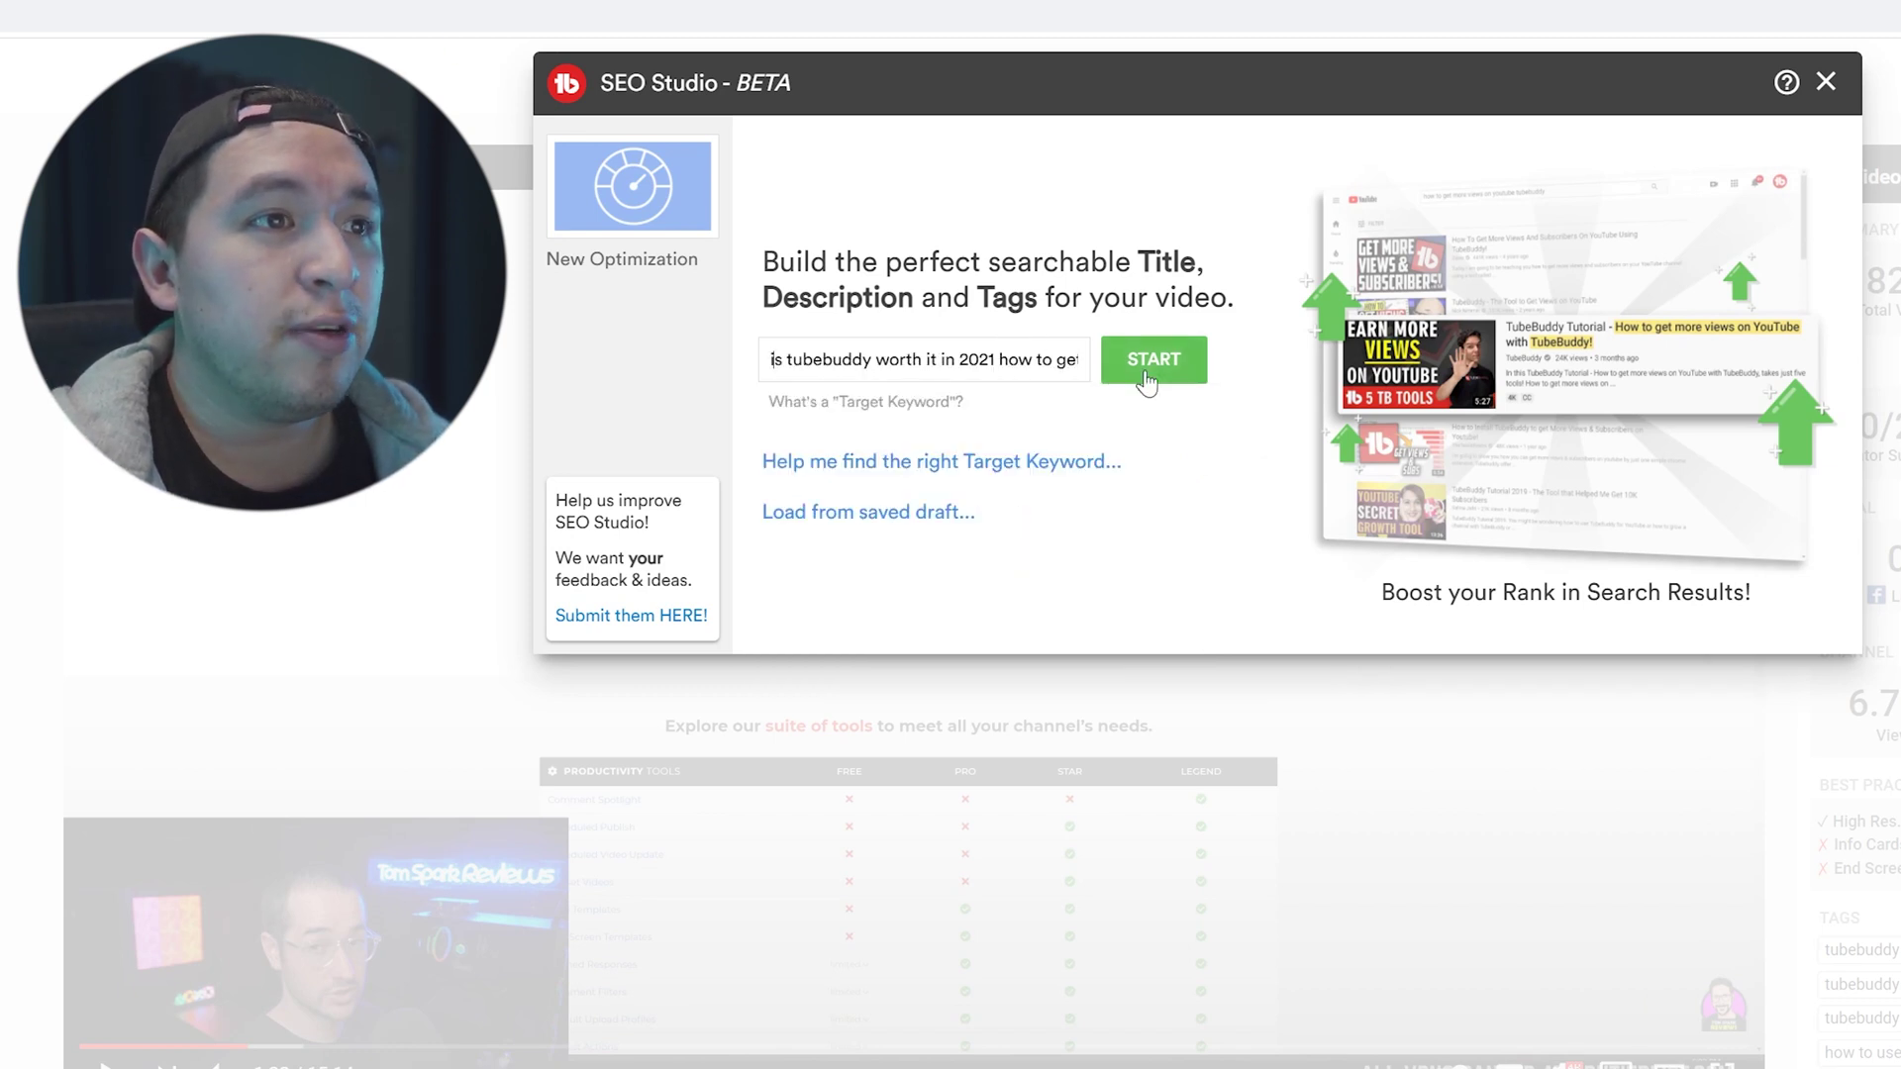
{"action": "key", "text": "End"}
{"action": "key", "text": "Right"}
{"action": "key", "text": "Right"}
{"action": "key", "text": "Right"}
{"action": "key", "text": "Right"}
{"action": "key", "text": "Right"}
{"action": "key", "text": "Right"}
{"action": "key", "text": "Right"}
{"action": "key", "text": "Right"}
{"action": "key", "text": "Right"}
{"action": "key", "text": "Right"}
{"action": "key", "text": "Right"}
{"action": "key", "text": "Right"}
{"action": "key", "text": "Right"}
{"action": "key", "text": "Right"}
{"action": "key", "text": "Right"}
{"action": "key", "text": "Right"}
{"action": "key", "text": "Right"}
{"action": "key", "text": "Right"}
{"action": "key", "text": "Right"}
{"action": "key", "text": "Right"}
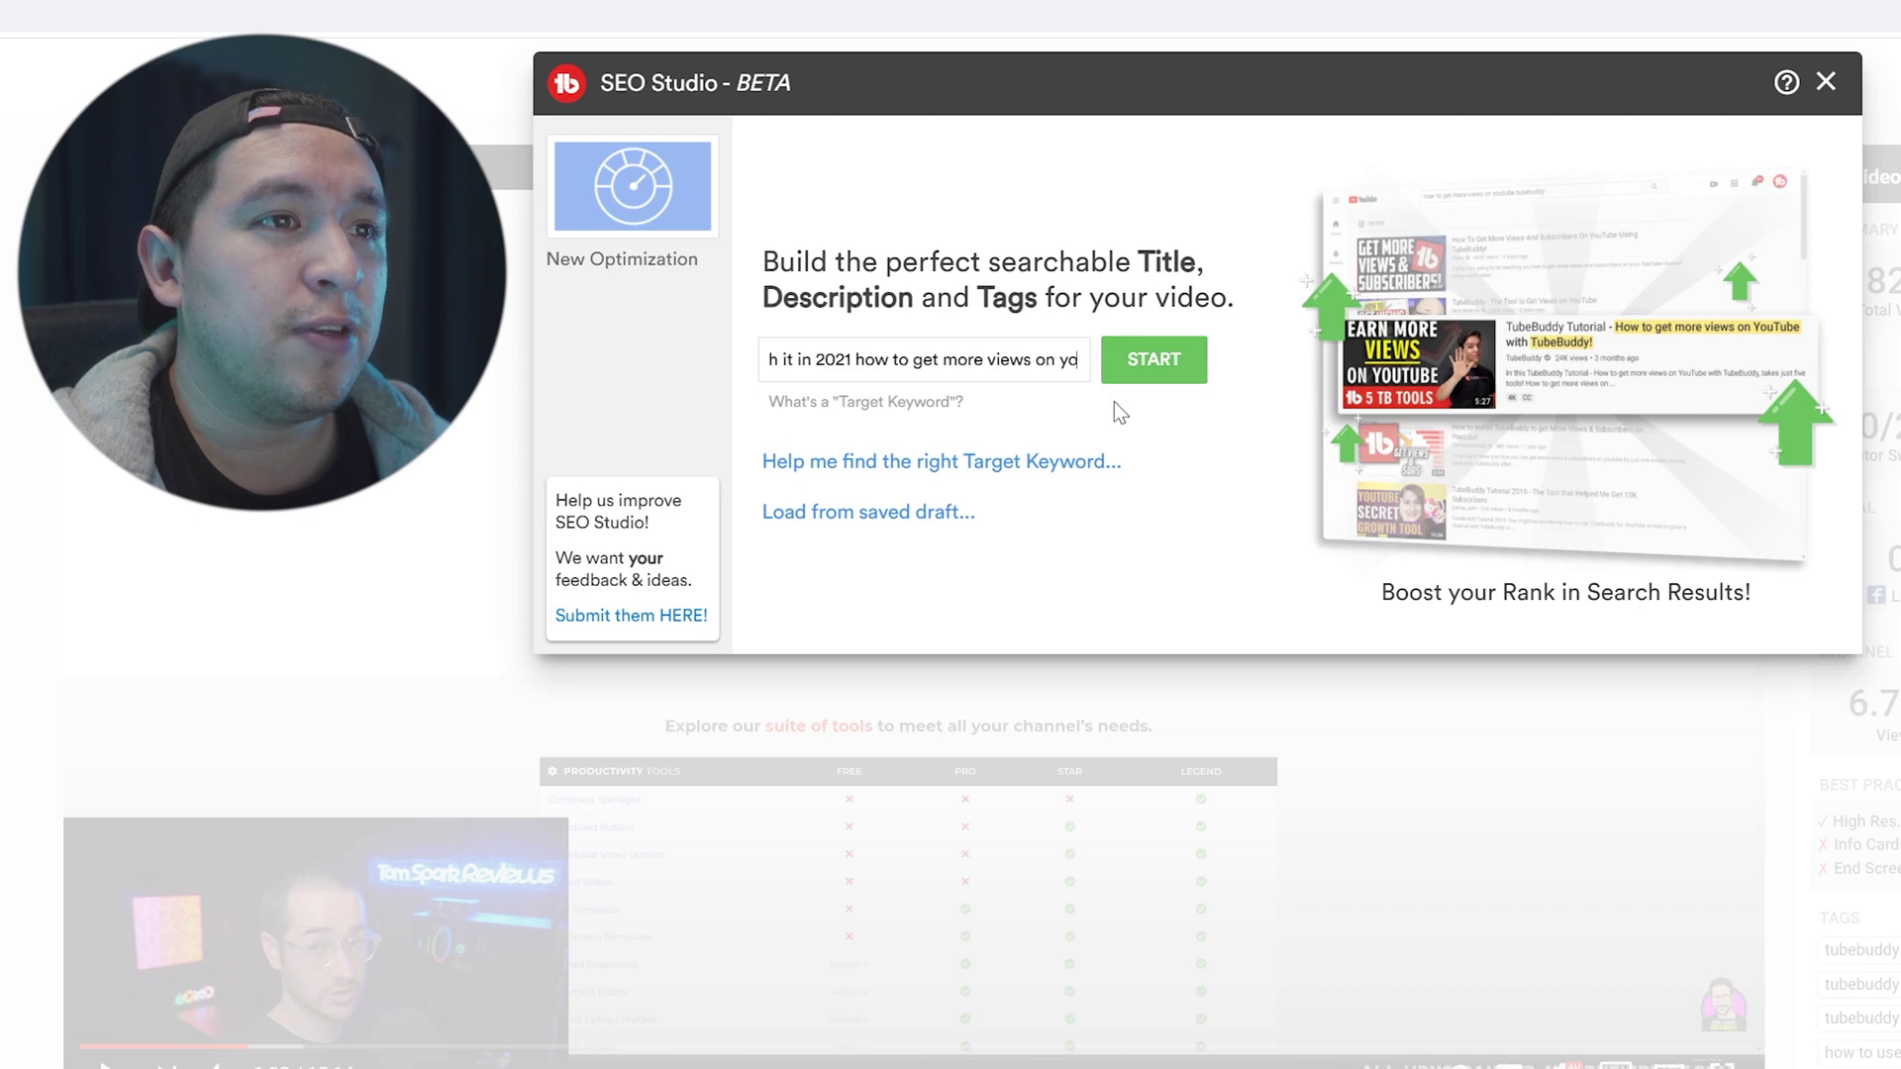
{"action": "left_click_drag", "start_coordinate": [1079, 359], "coordinate": [770, 359]}
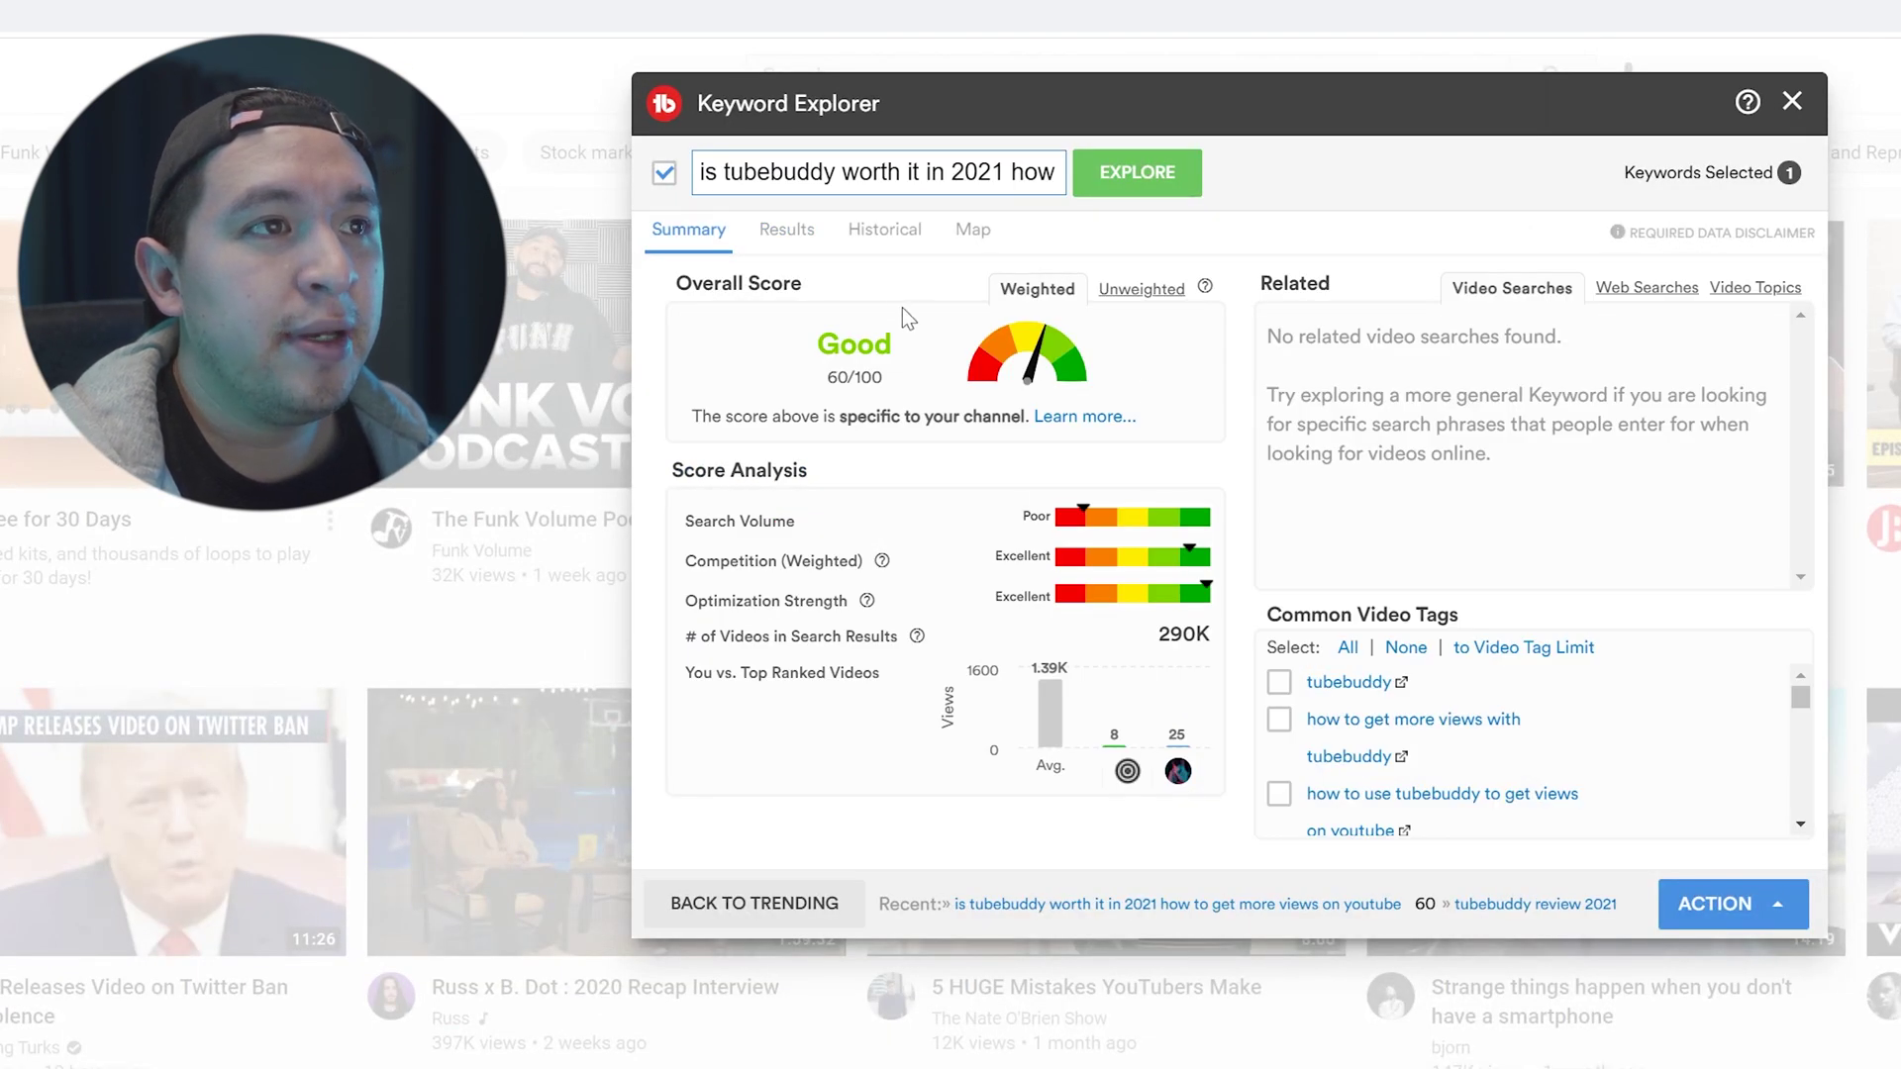
{"action": "left_click", "coordinate": [802, 233]}
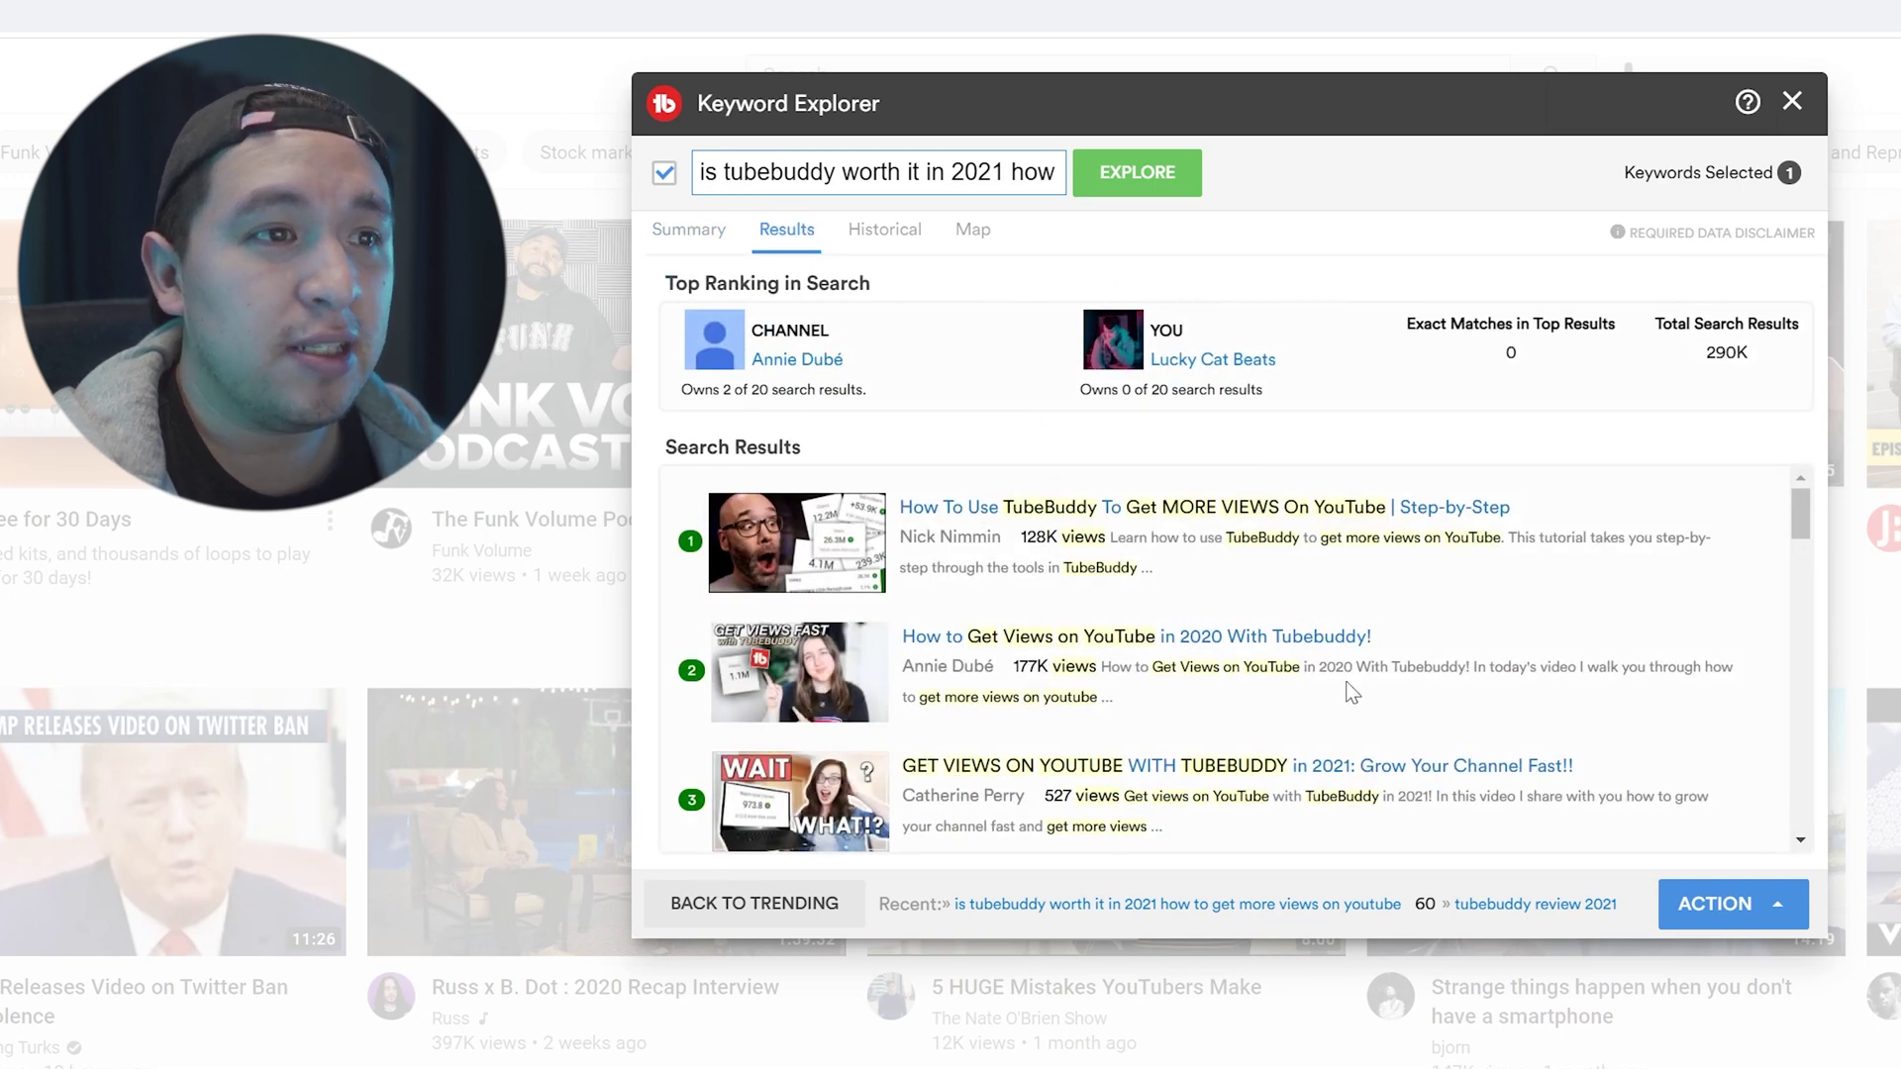
{"action": "scroll", "coordinate": [1352, 693], "scroll_direction": "down", "scroll_amount": 2}
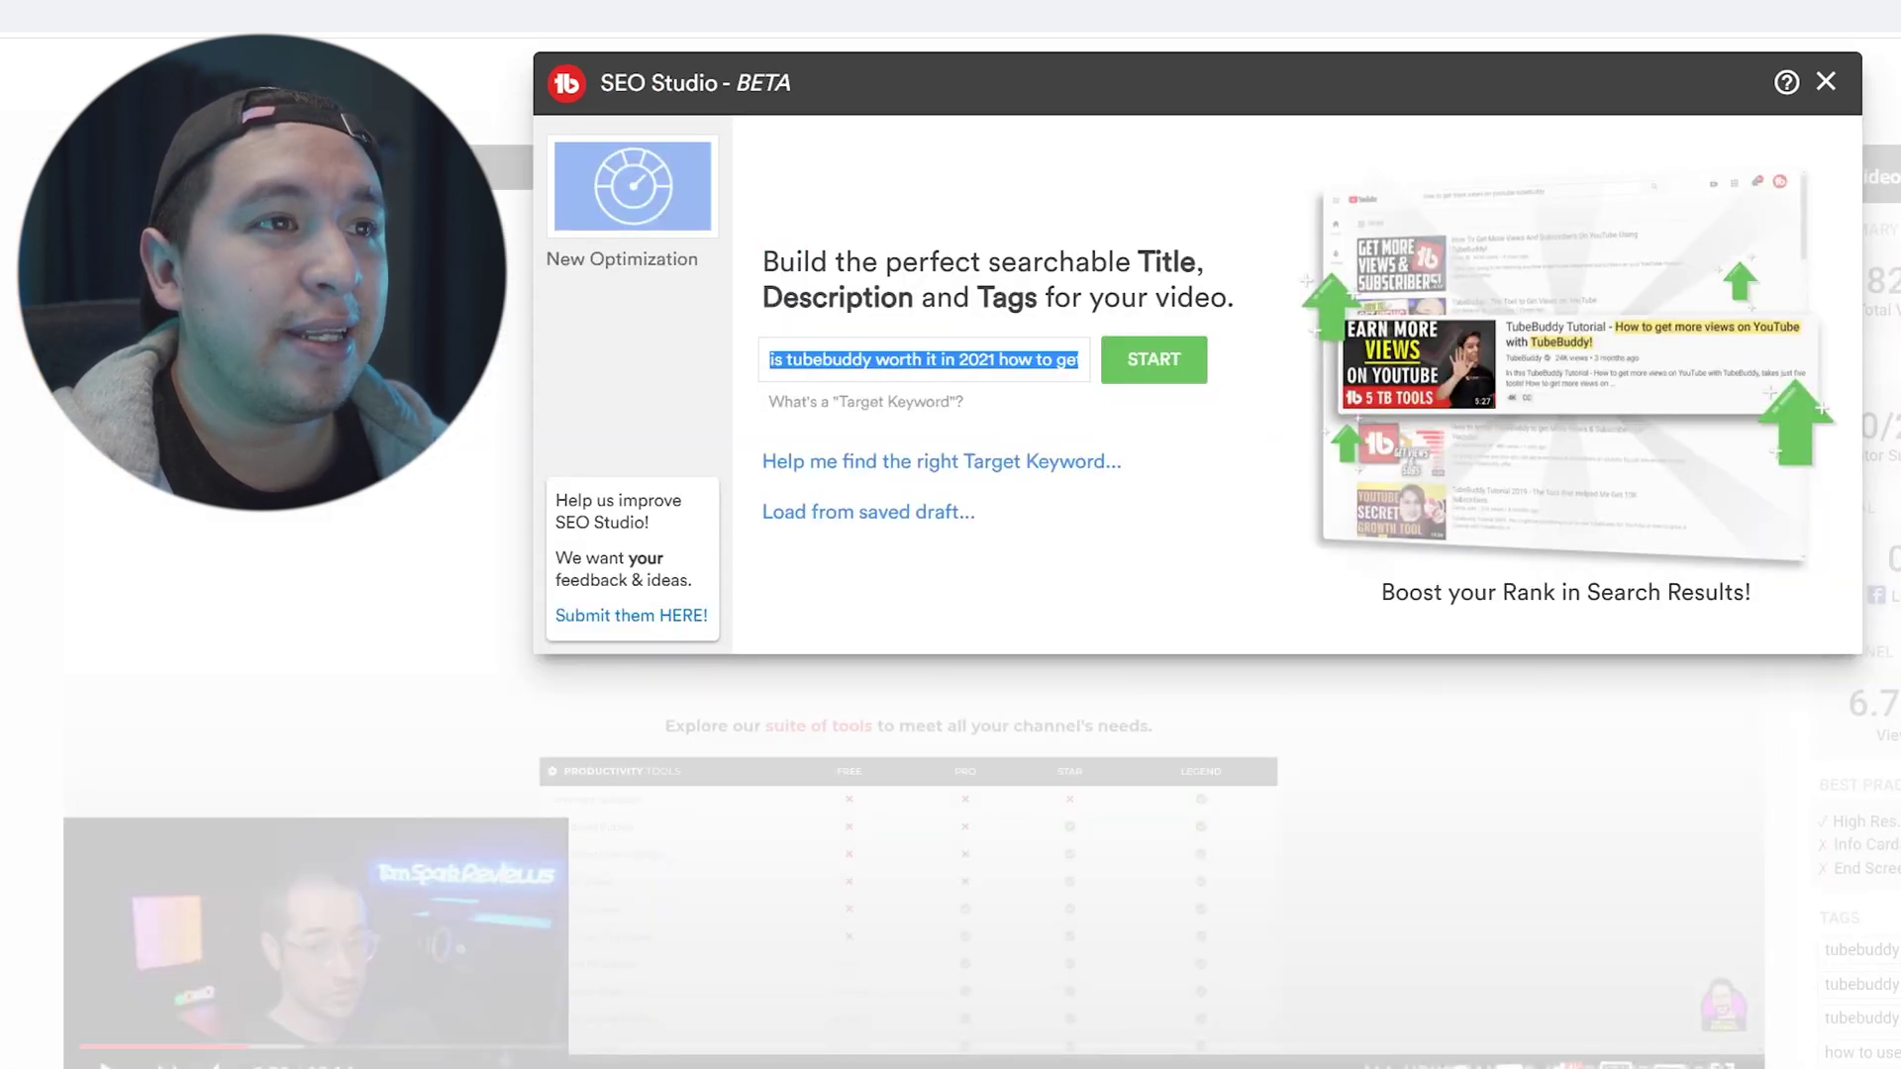
Start optimizing and paste the copied tags, filling 449/500 characters and raising the score to 67%.
{"action": "left_click", "coordinate": [1172, 381]}
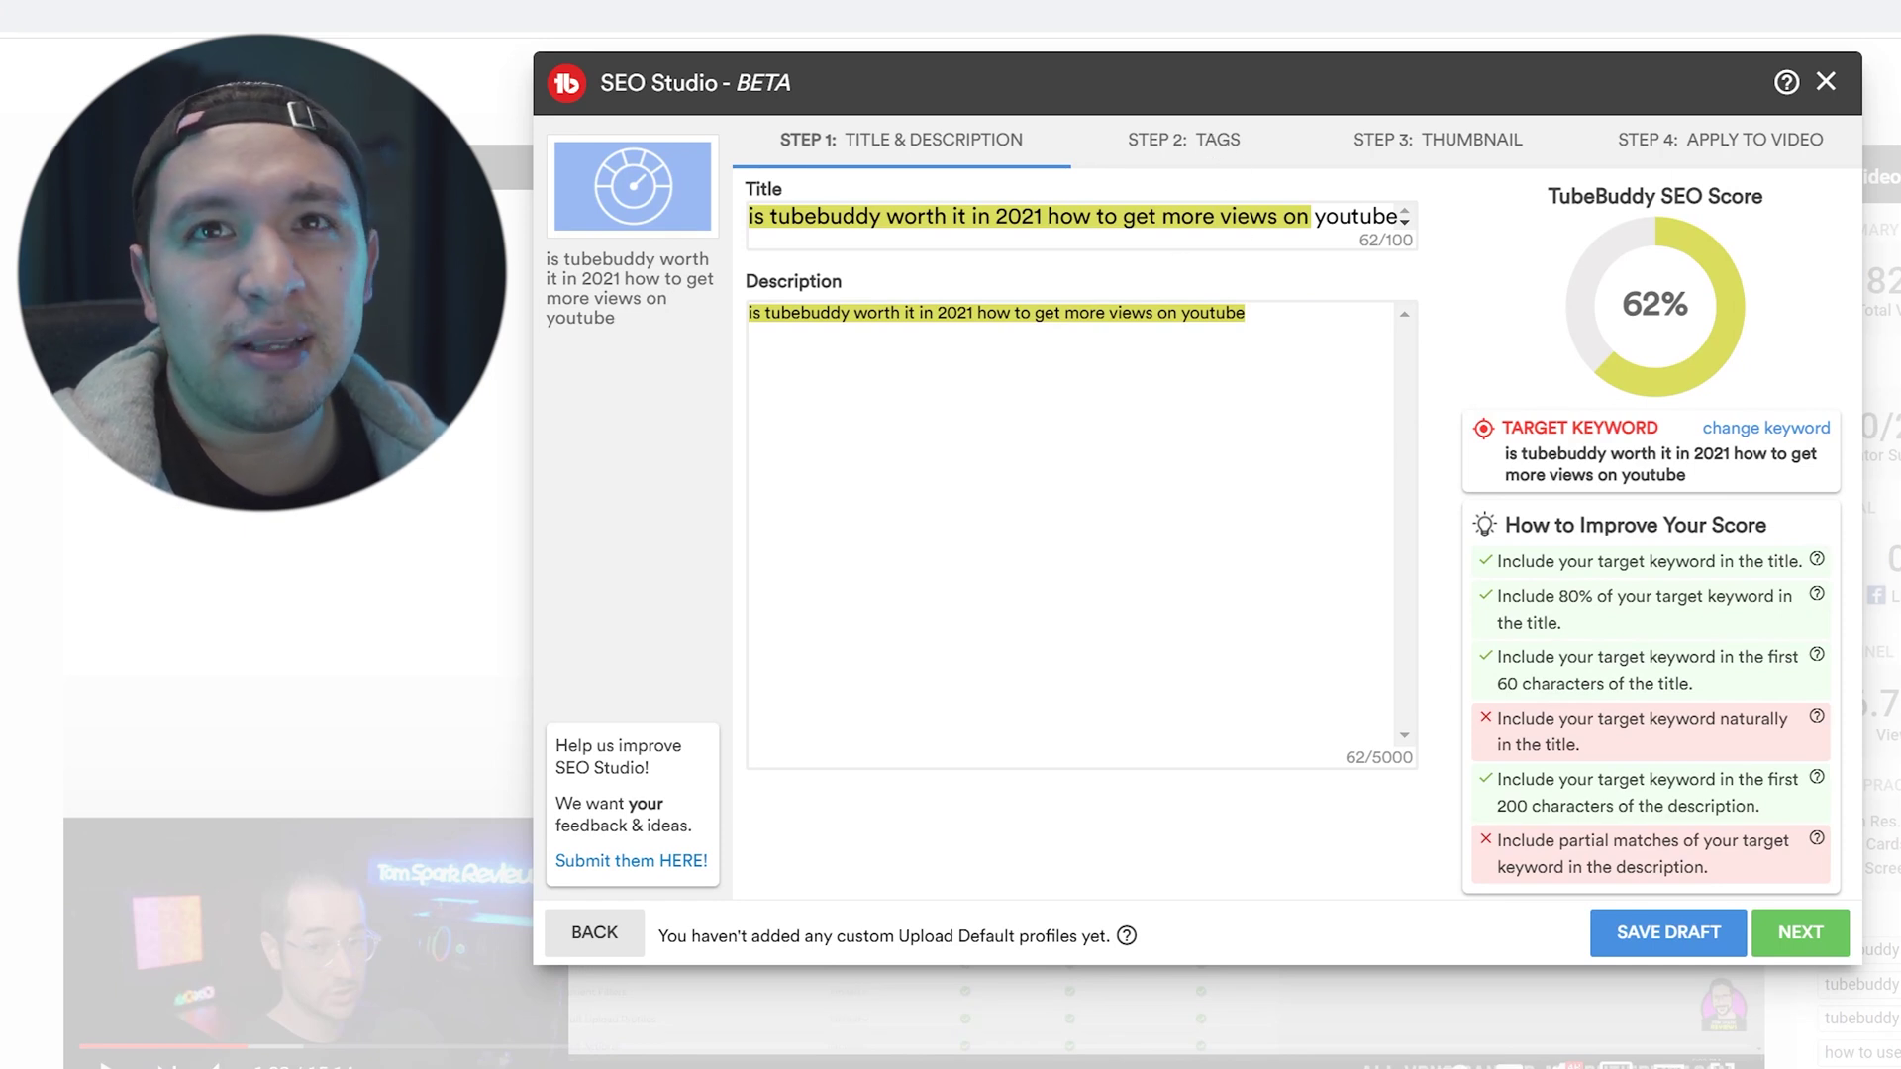
{"action": "left_click", "coordinate": [1203, 143]}
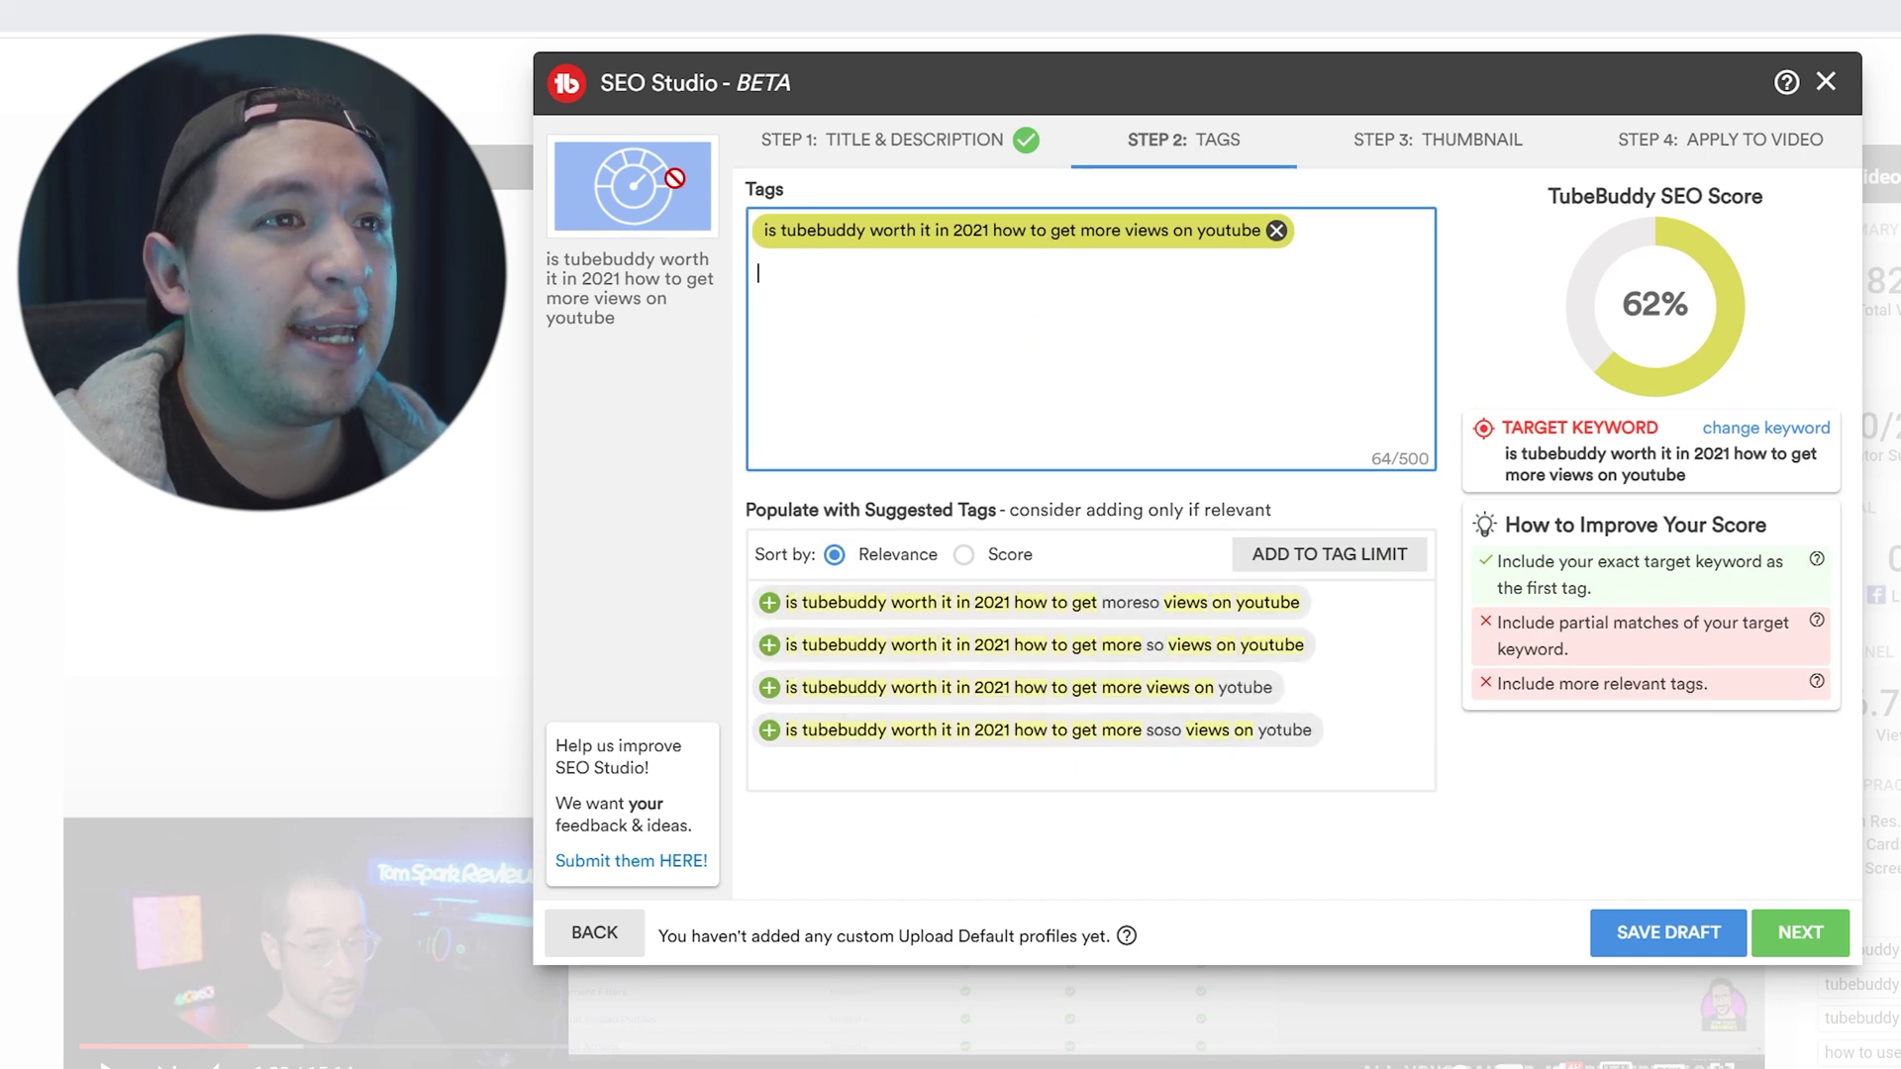
{"action": "right_click", "coordinate": [912, 308]}
{"action": "left_click", "coordinate": [1025, 421]}
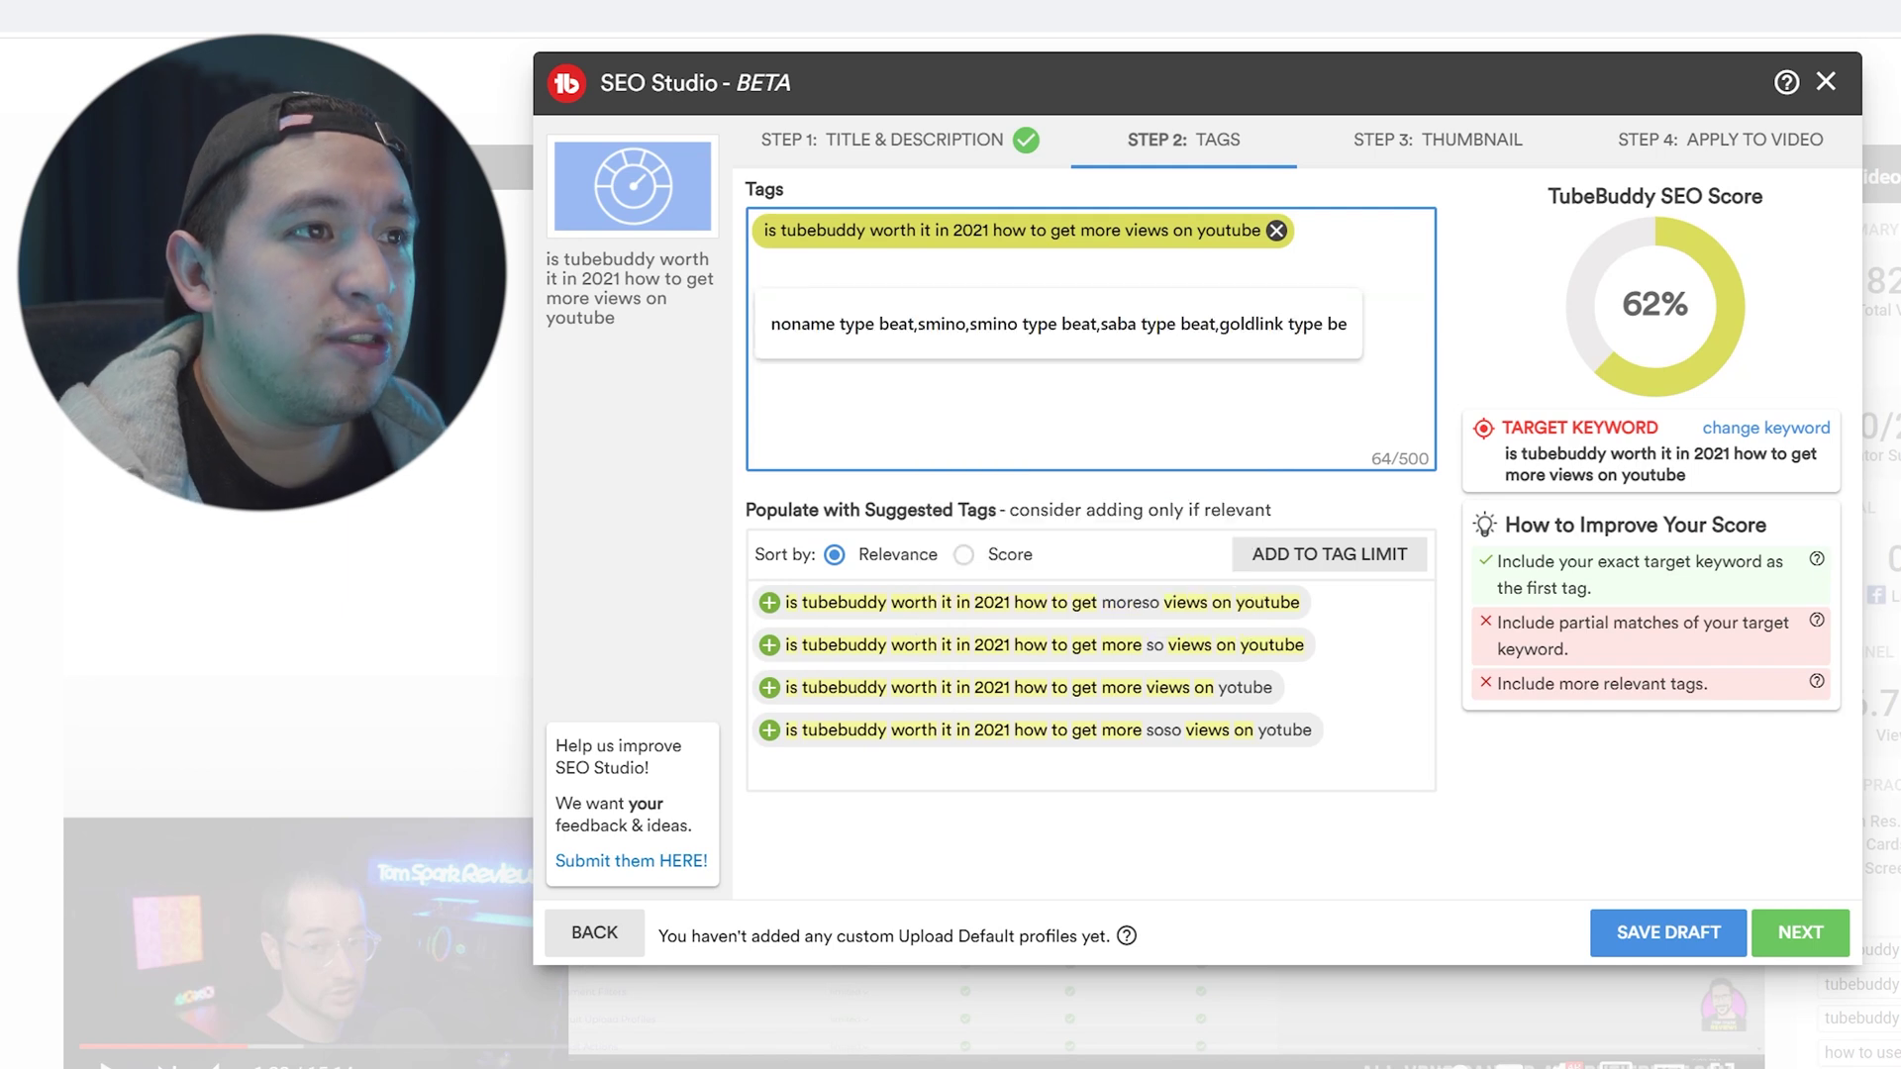
{"action": "type", "text": "how to use tubebuddy to get views on youtube,tubebuddy keyword research,how to use tubebuddy,tubebuddy tutorial,how to use tubebuddy on youtube,how to get views with tubebuddy,get views with tubebuddy,how to get more views with tubebuddy,tubebuddy tutorial 2020,tubebuddy,get more views,tubebuddy for youtube,how to get more views on youtube 2020,nick nimmin"}
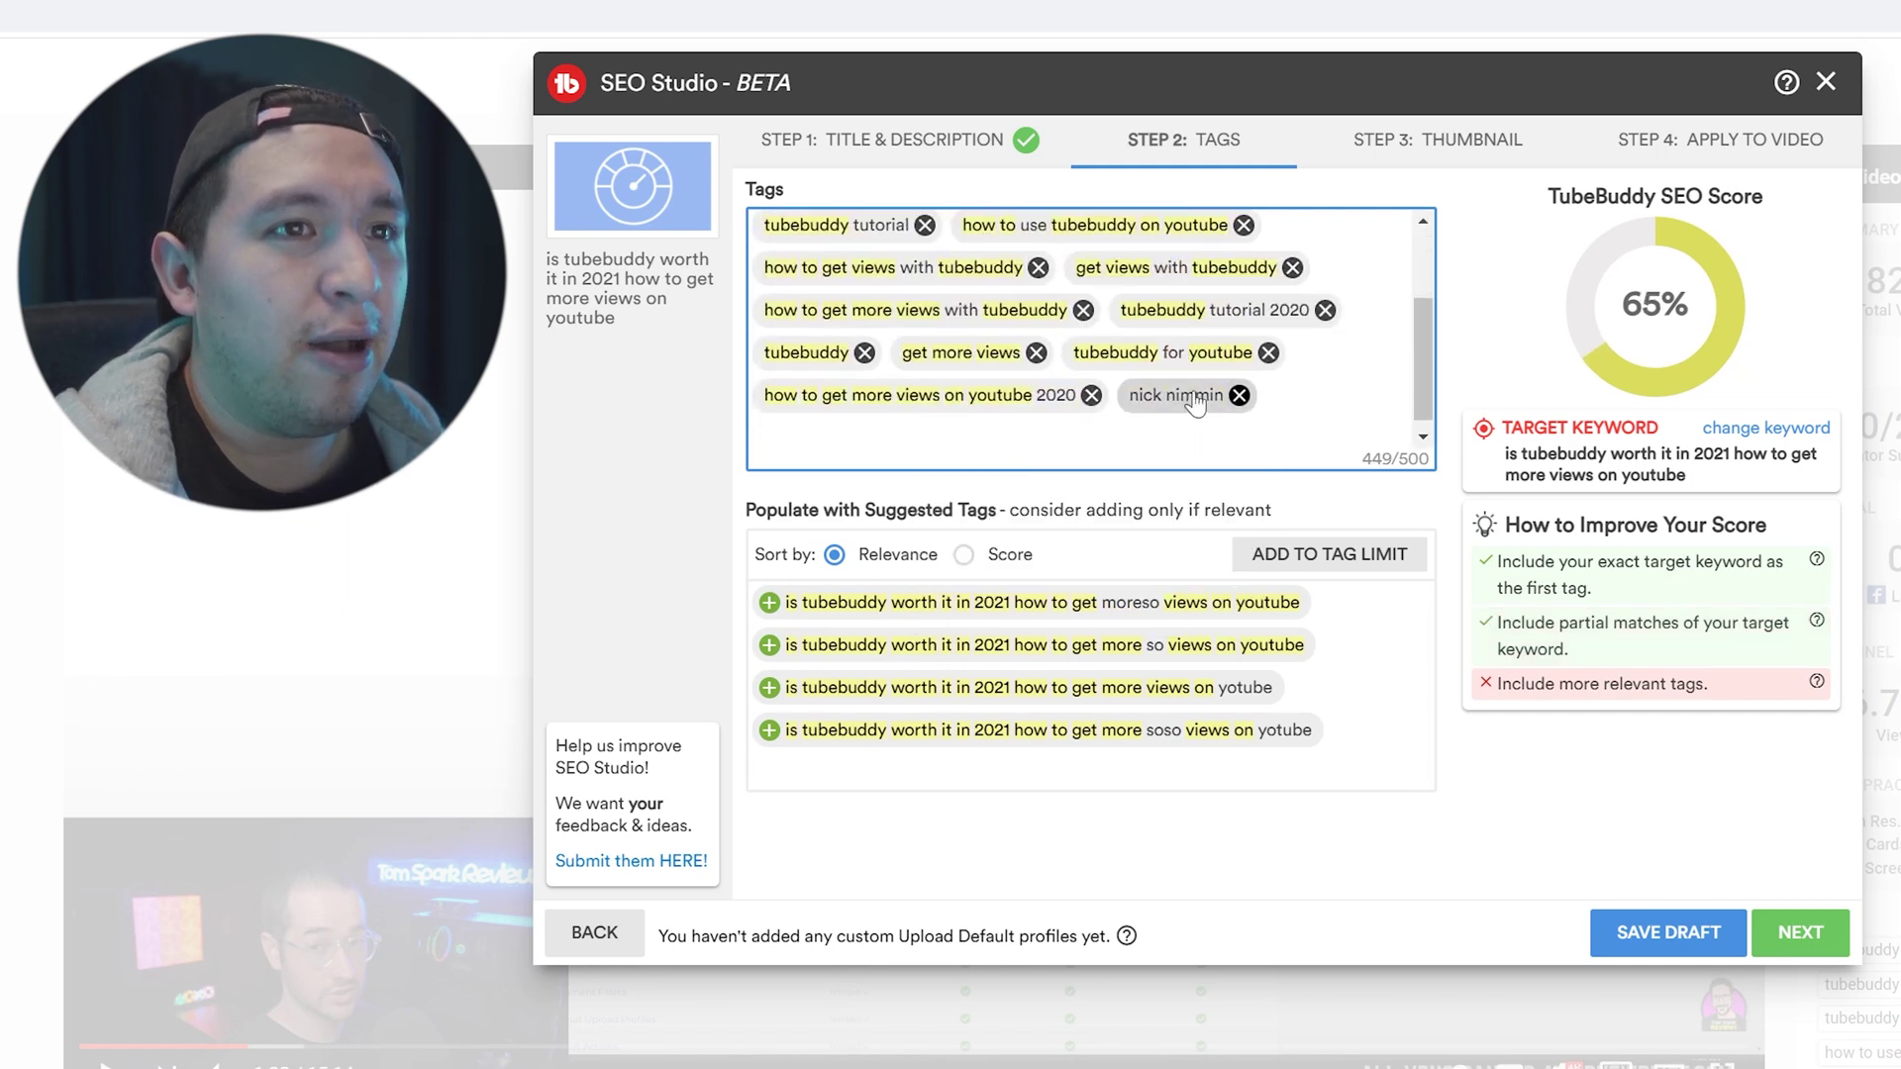
{"action": "scroll", "coordinate": [1035, 396], "scroll_direction": "up", "scroll_amount": 3}
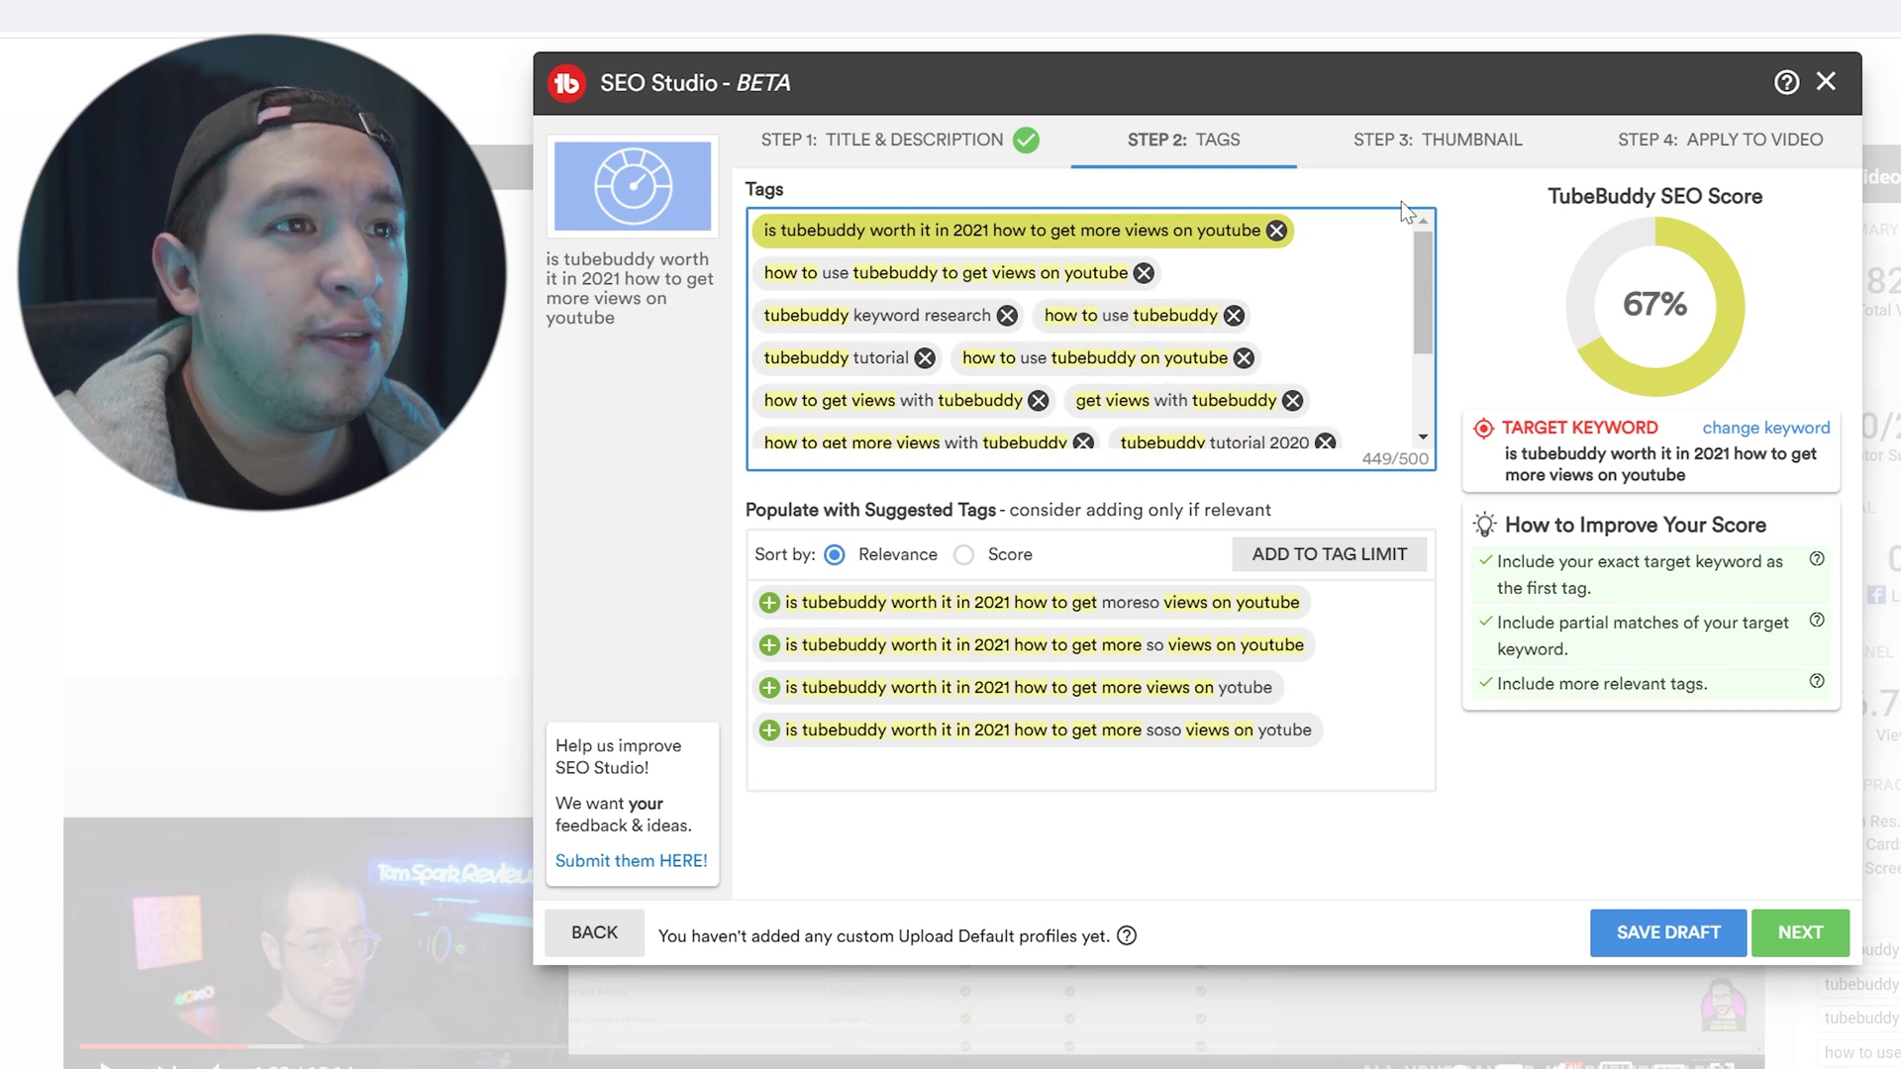
{"action": "left_click", "coordinate": [1445, 156]}
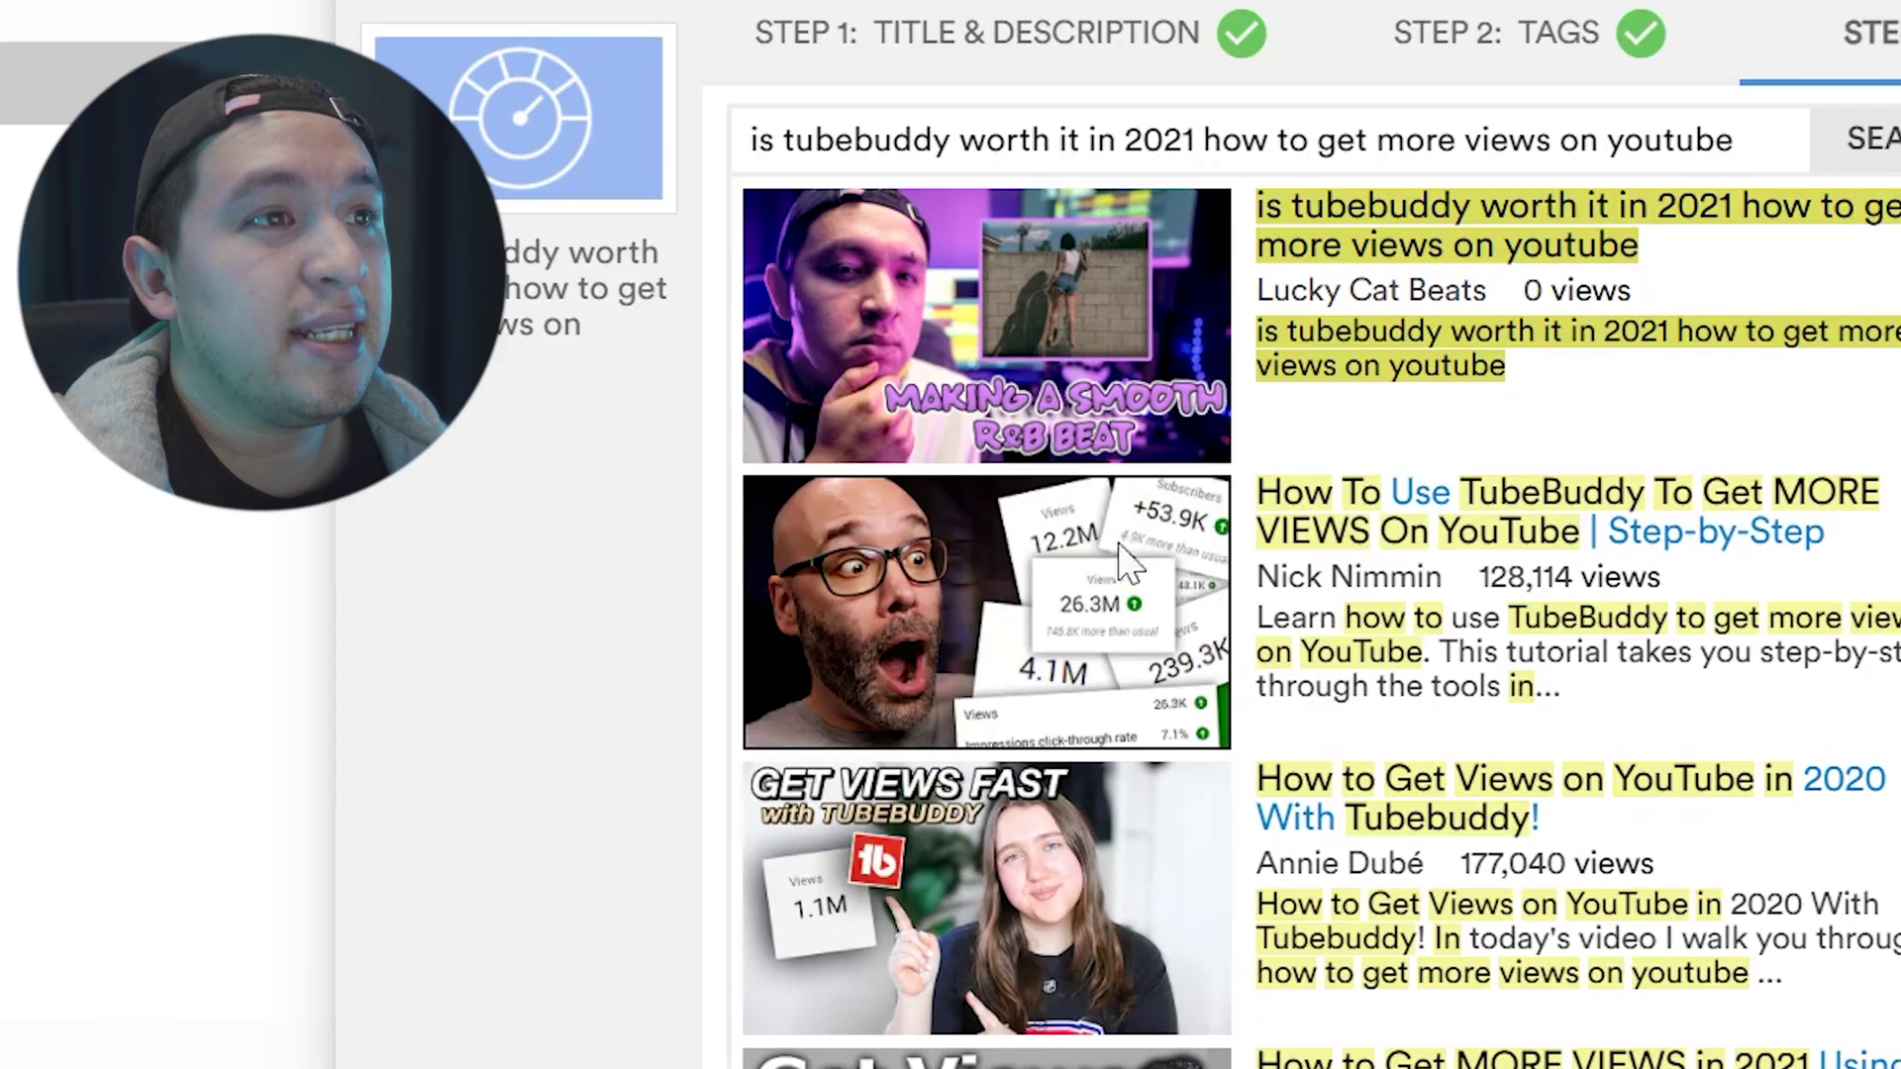
Scroll through the keyword's YouTube search results, then go back to the Step 2: Tags view.
{"action": "scroll", "coordinate": [1322, 763], "scroll_direction": "down", "scroll_amount": 10}
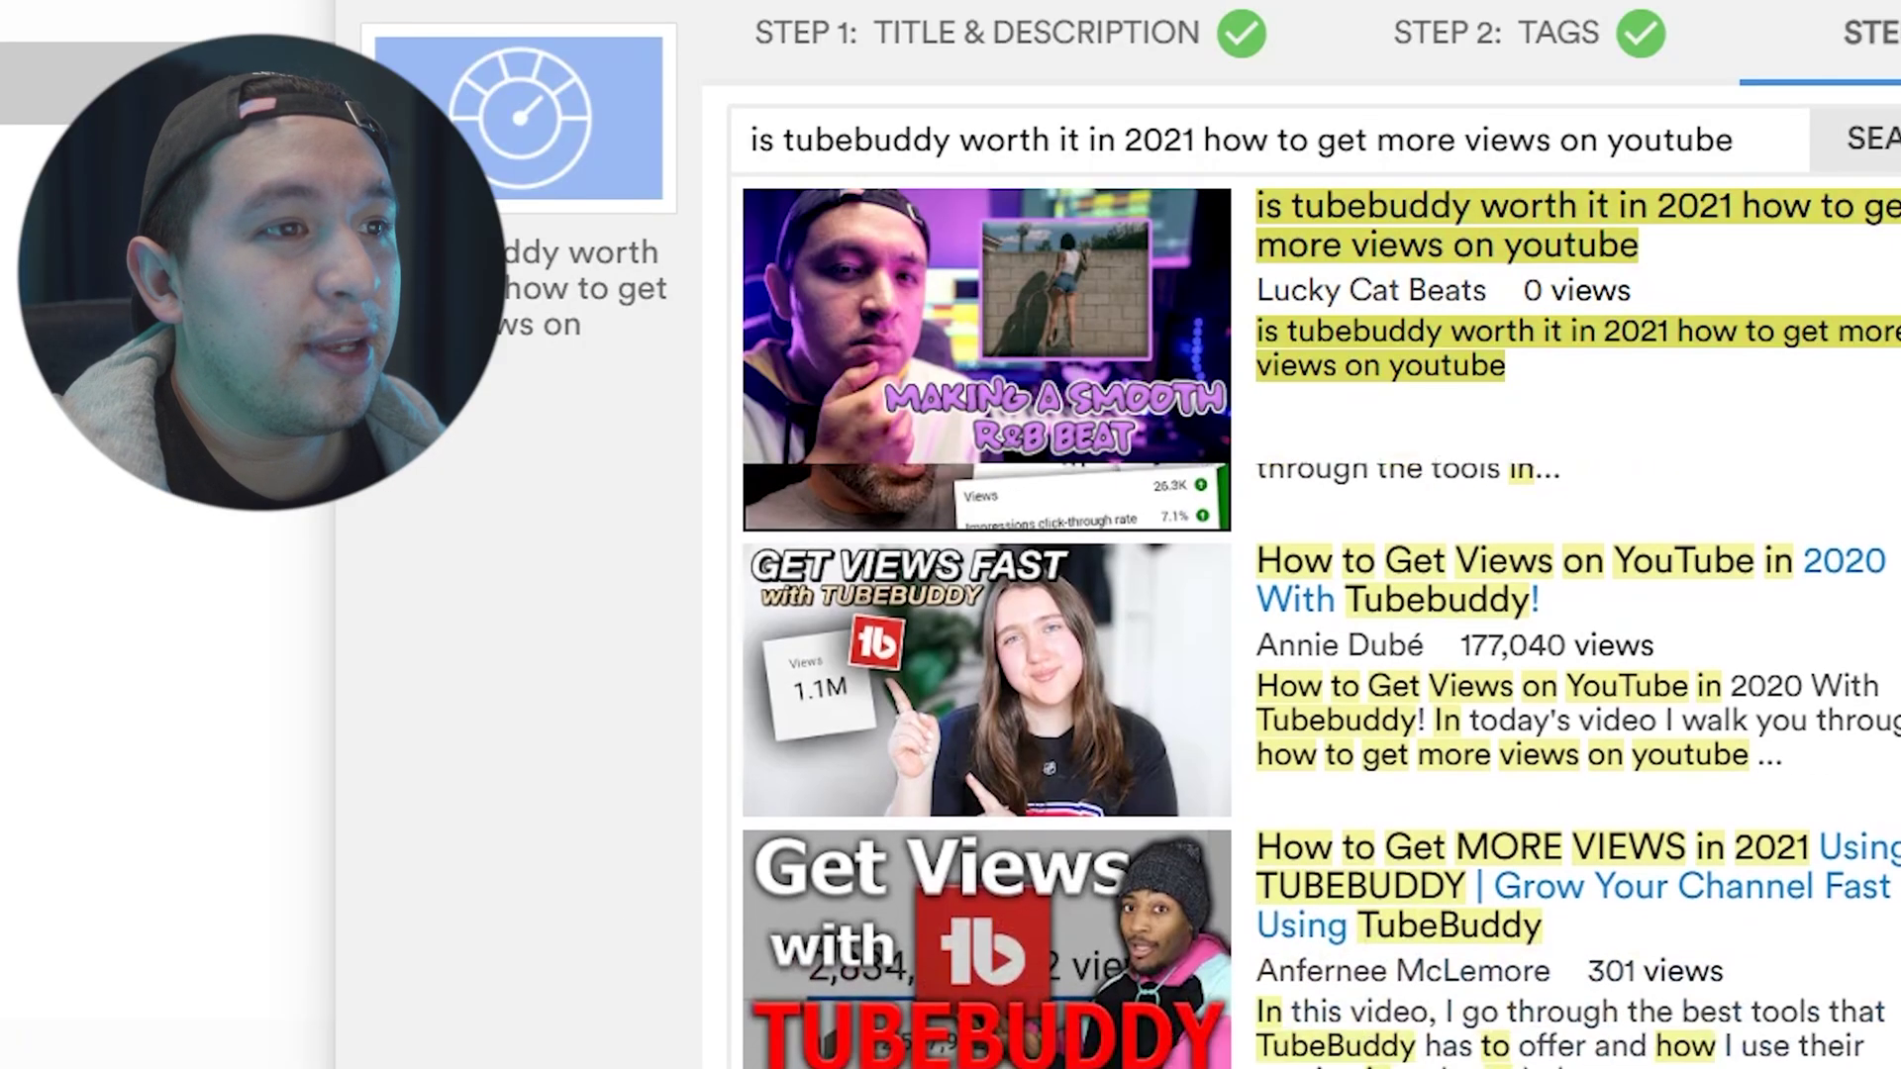
{"action": "scroll", "coordinate": [1322, 764], "scroll_direction": "down", "scroll_amount": 10}
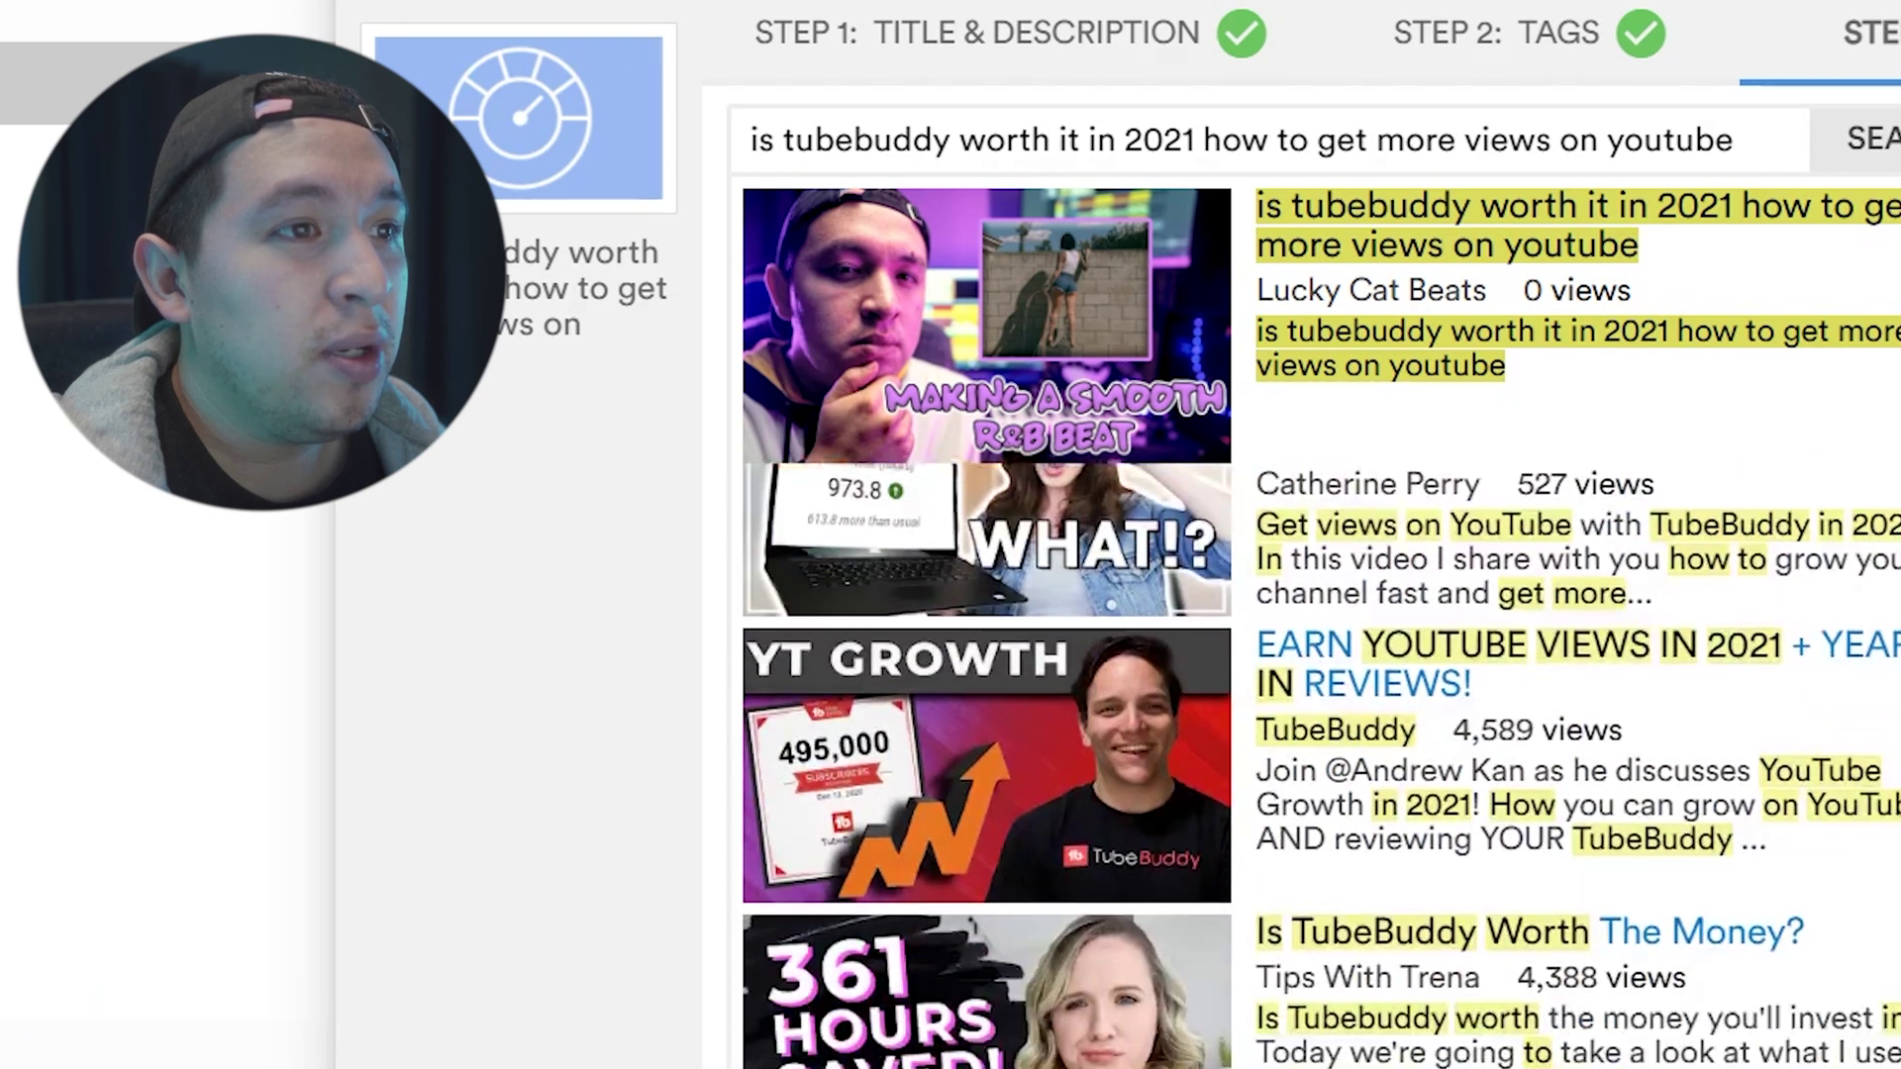
{"action": "scroll", "coordinate": [1322, 764], "scroll_direction": "up", "scroll_amount": 6}
{"action": "scroll", "coordinate": [1322, 763], "scroll_direction": "up", "scroll_amount": 4}
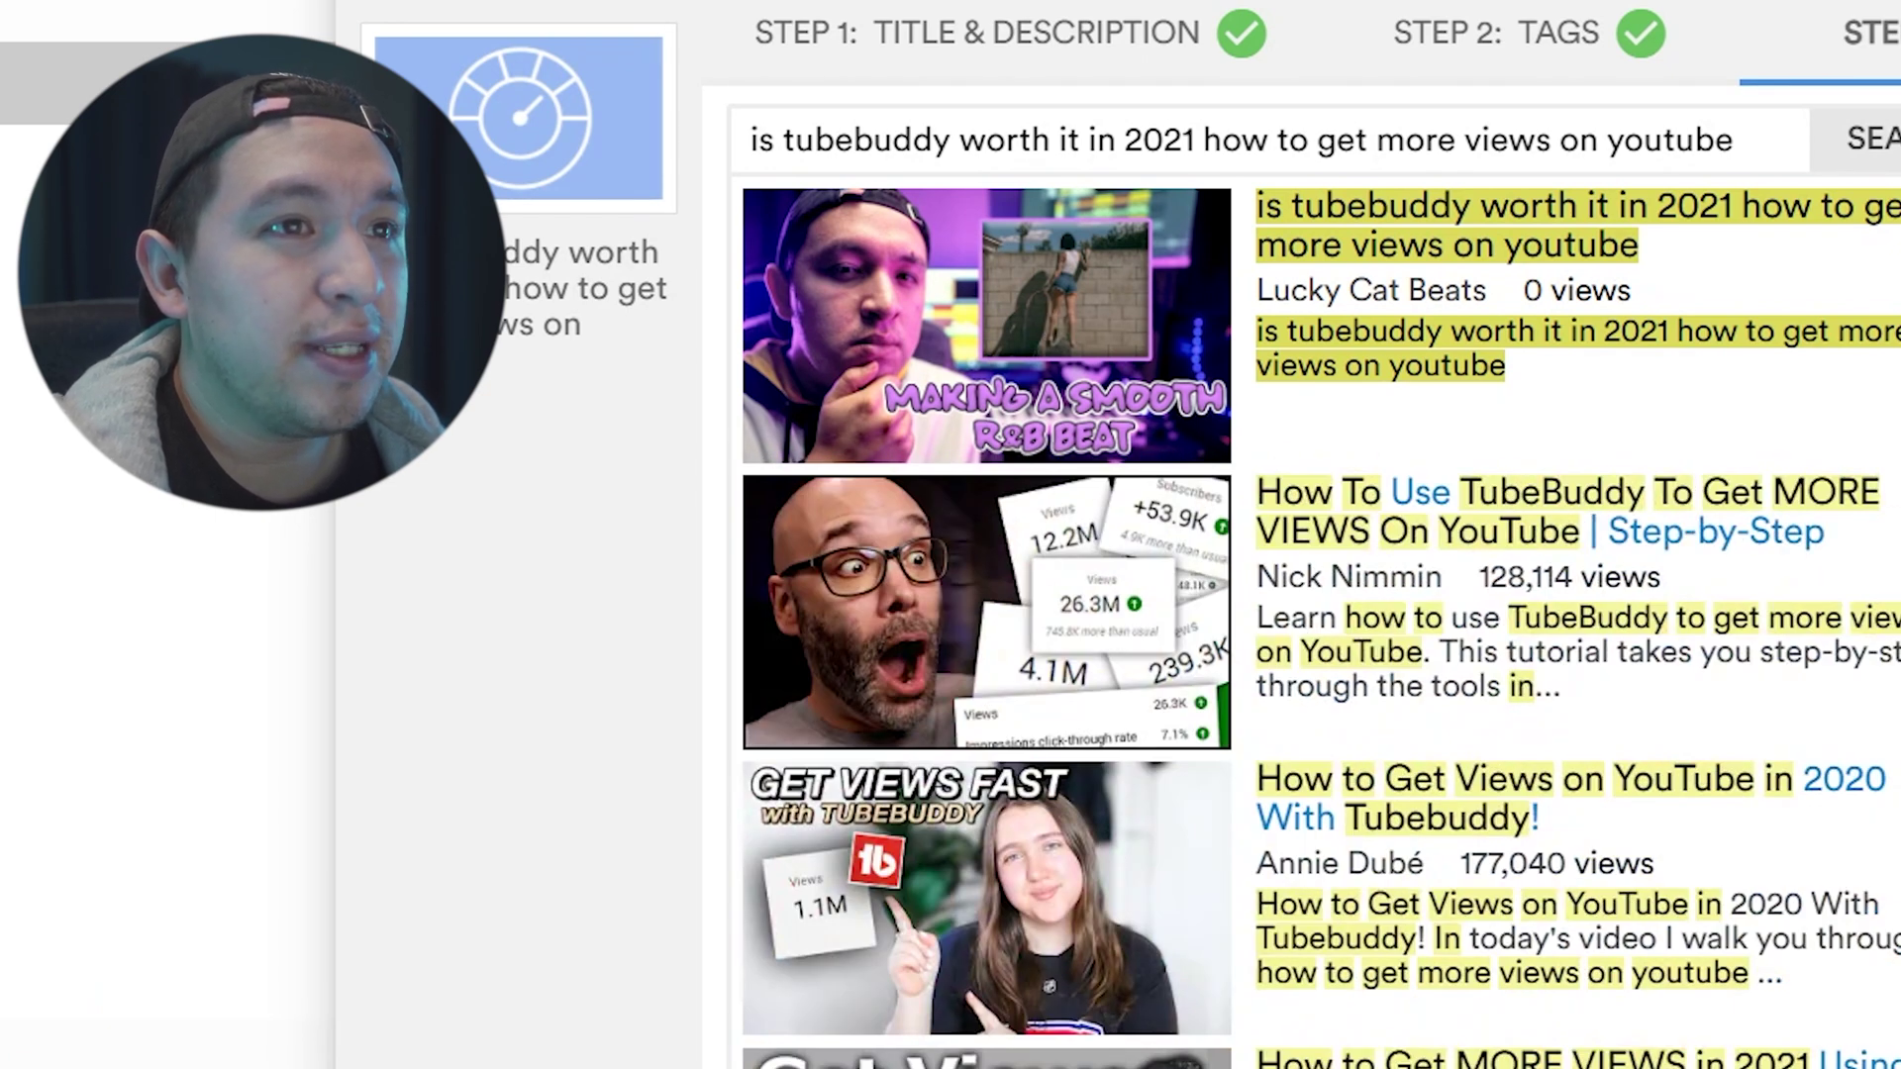
{"action": "scroll", "coordinate": [1321, 763], "scroll_direction": "down", "scroll_amount": 1}
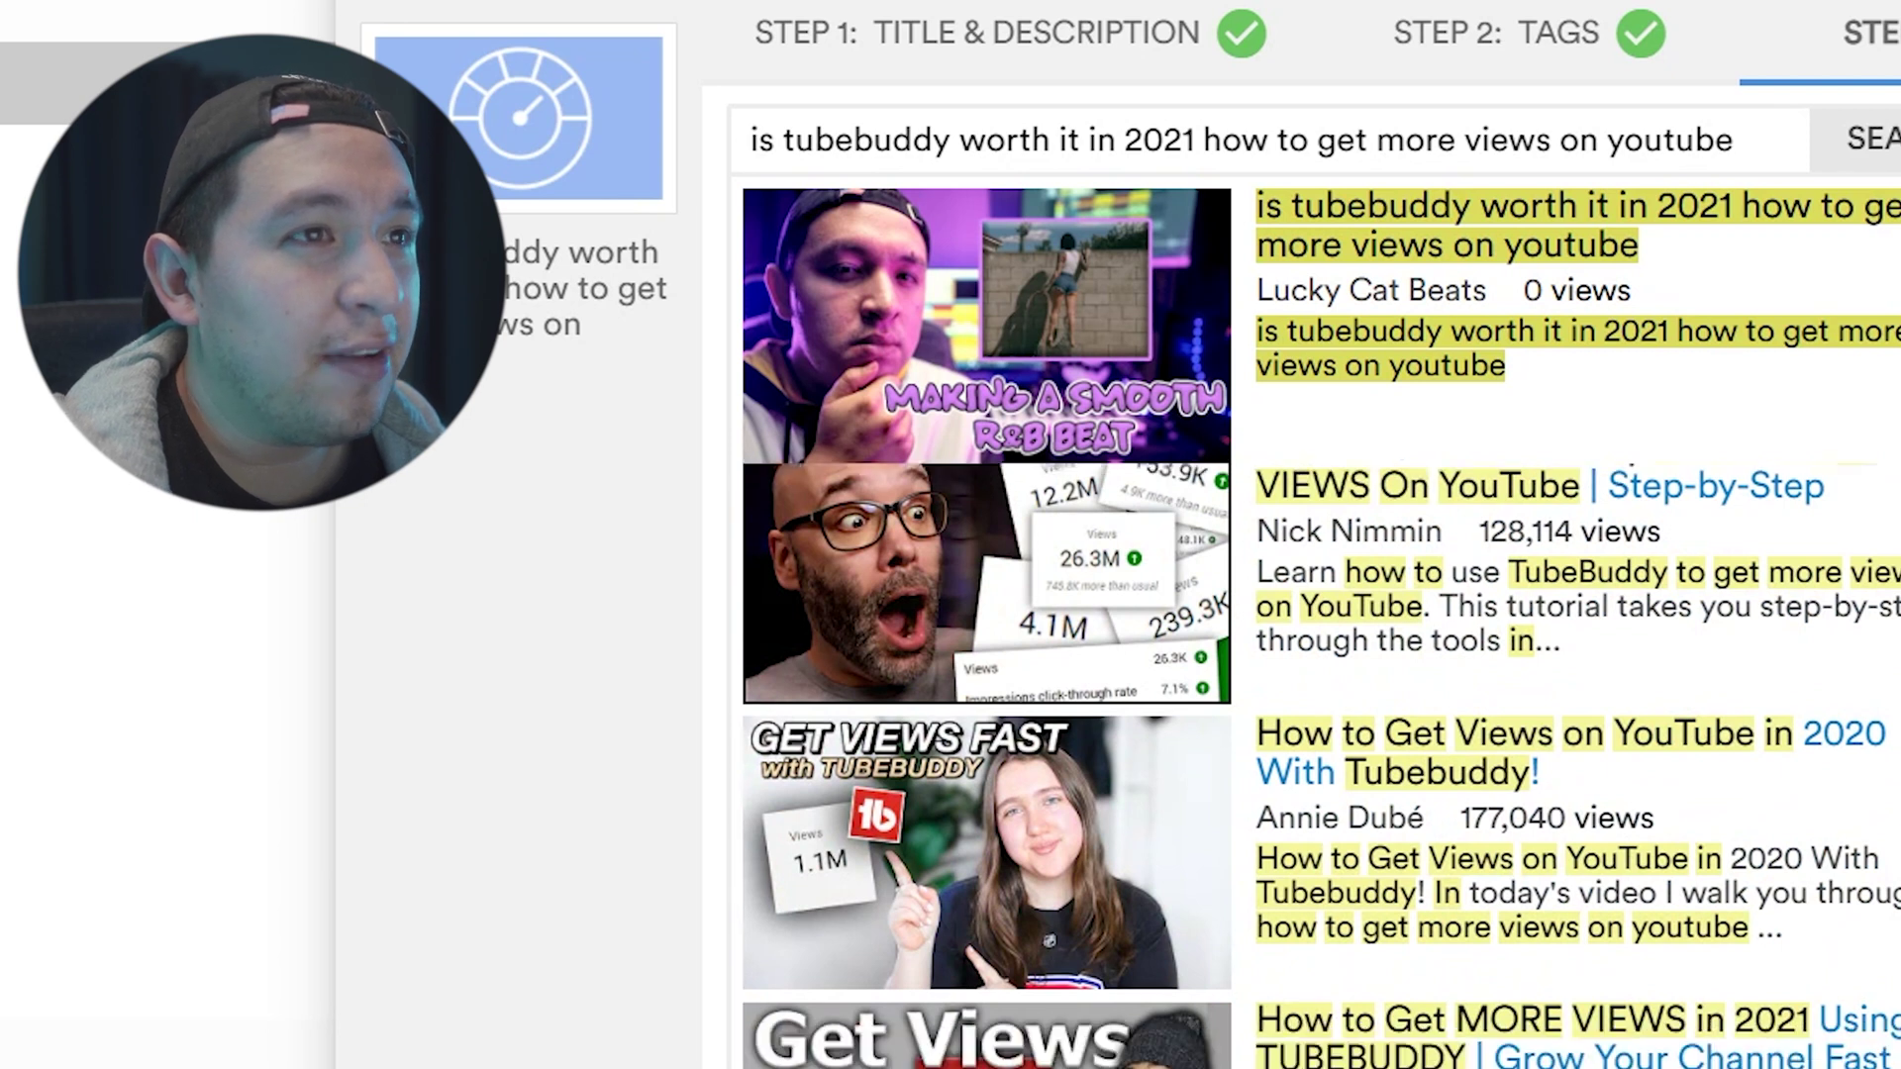
{"action": "scroll", "coordinate": [1322, 764], "scroll_direction": "up", "scroll_amount": 1}
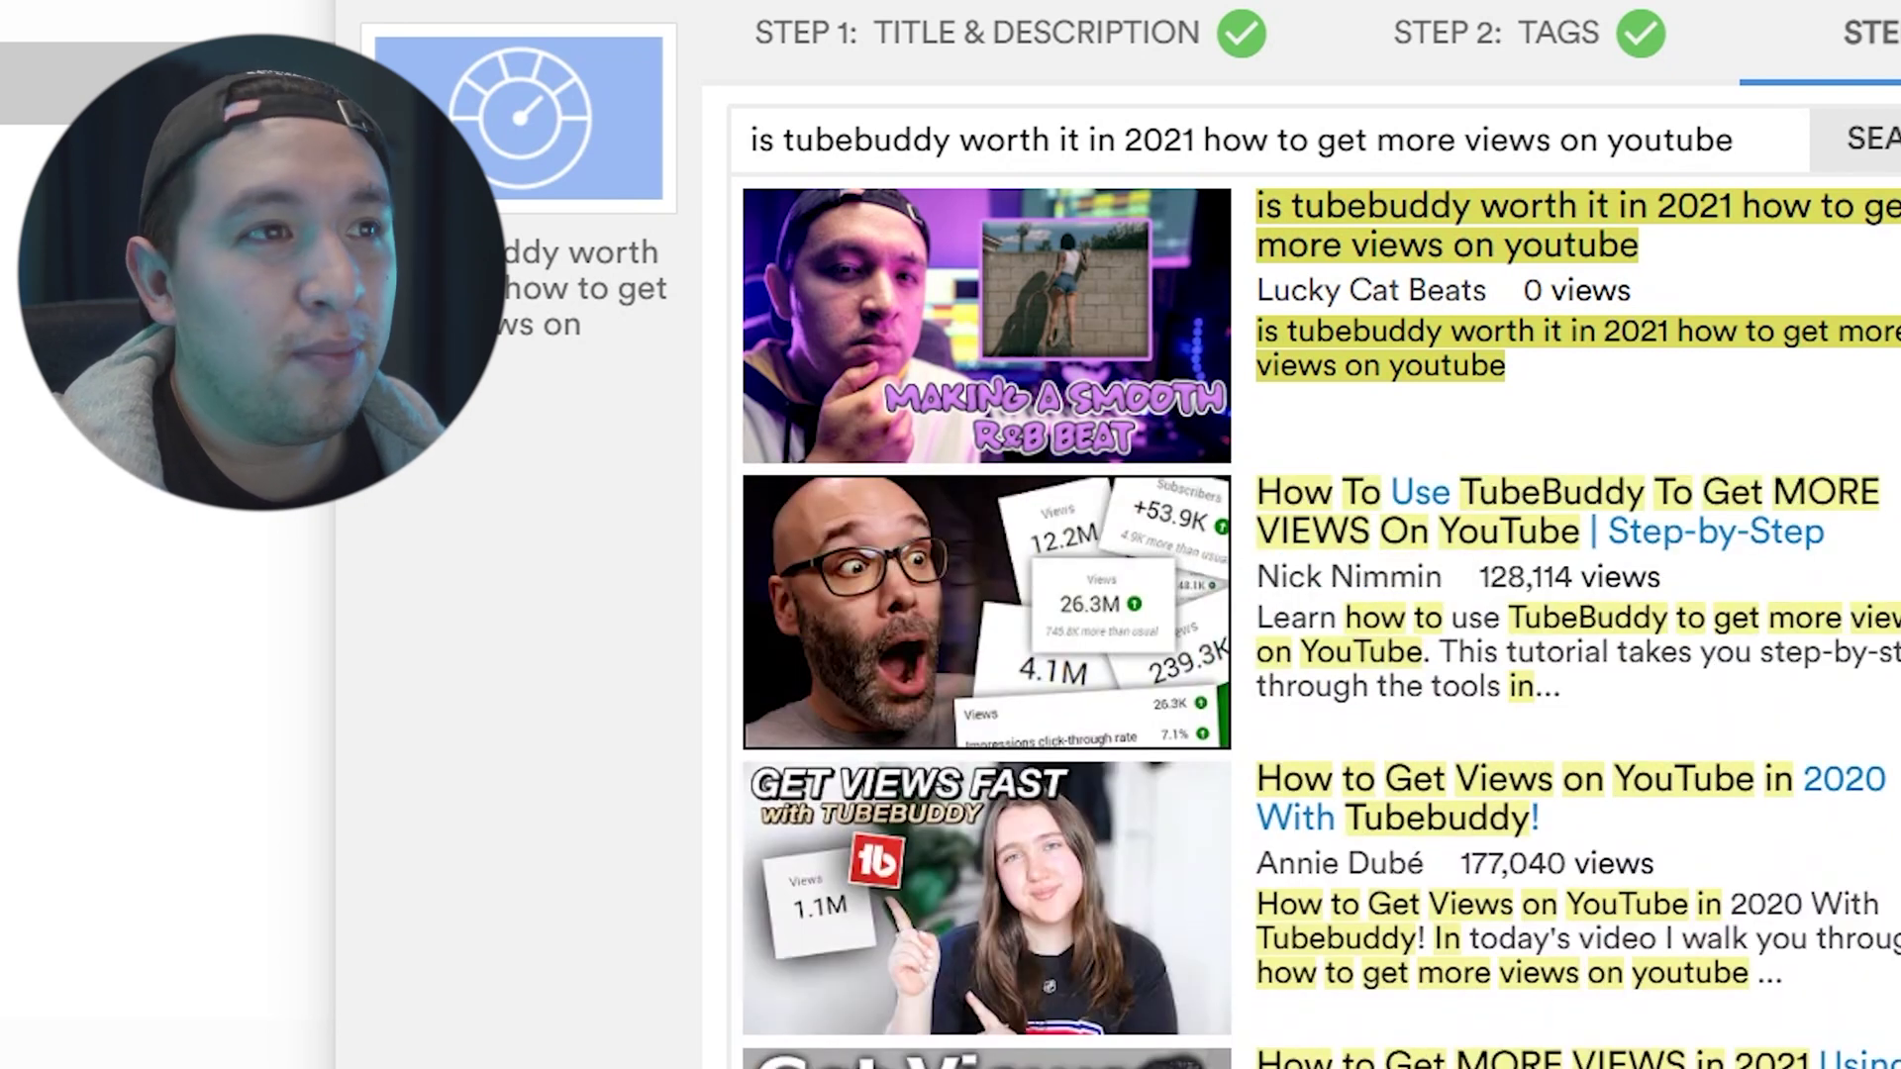
{"action": "scroll", "coordinate": [1085, 366], "scroll_direction": "down", "scroll_amount": 1}
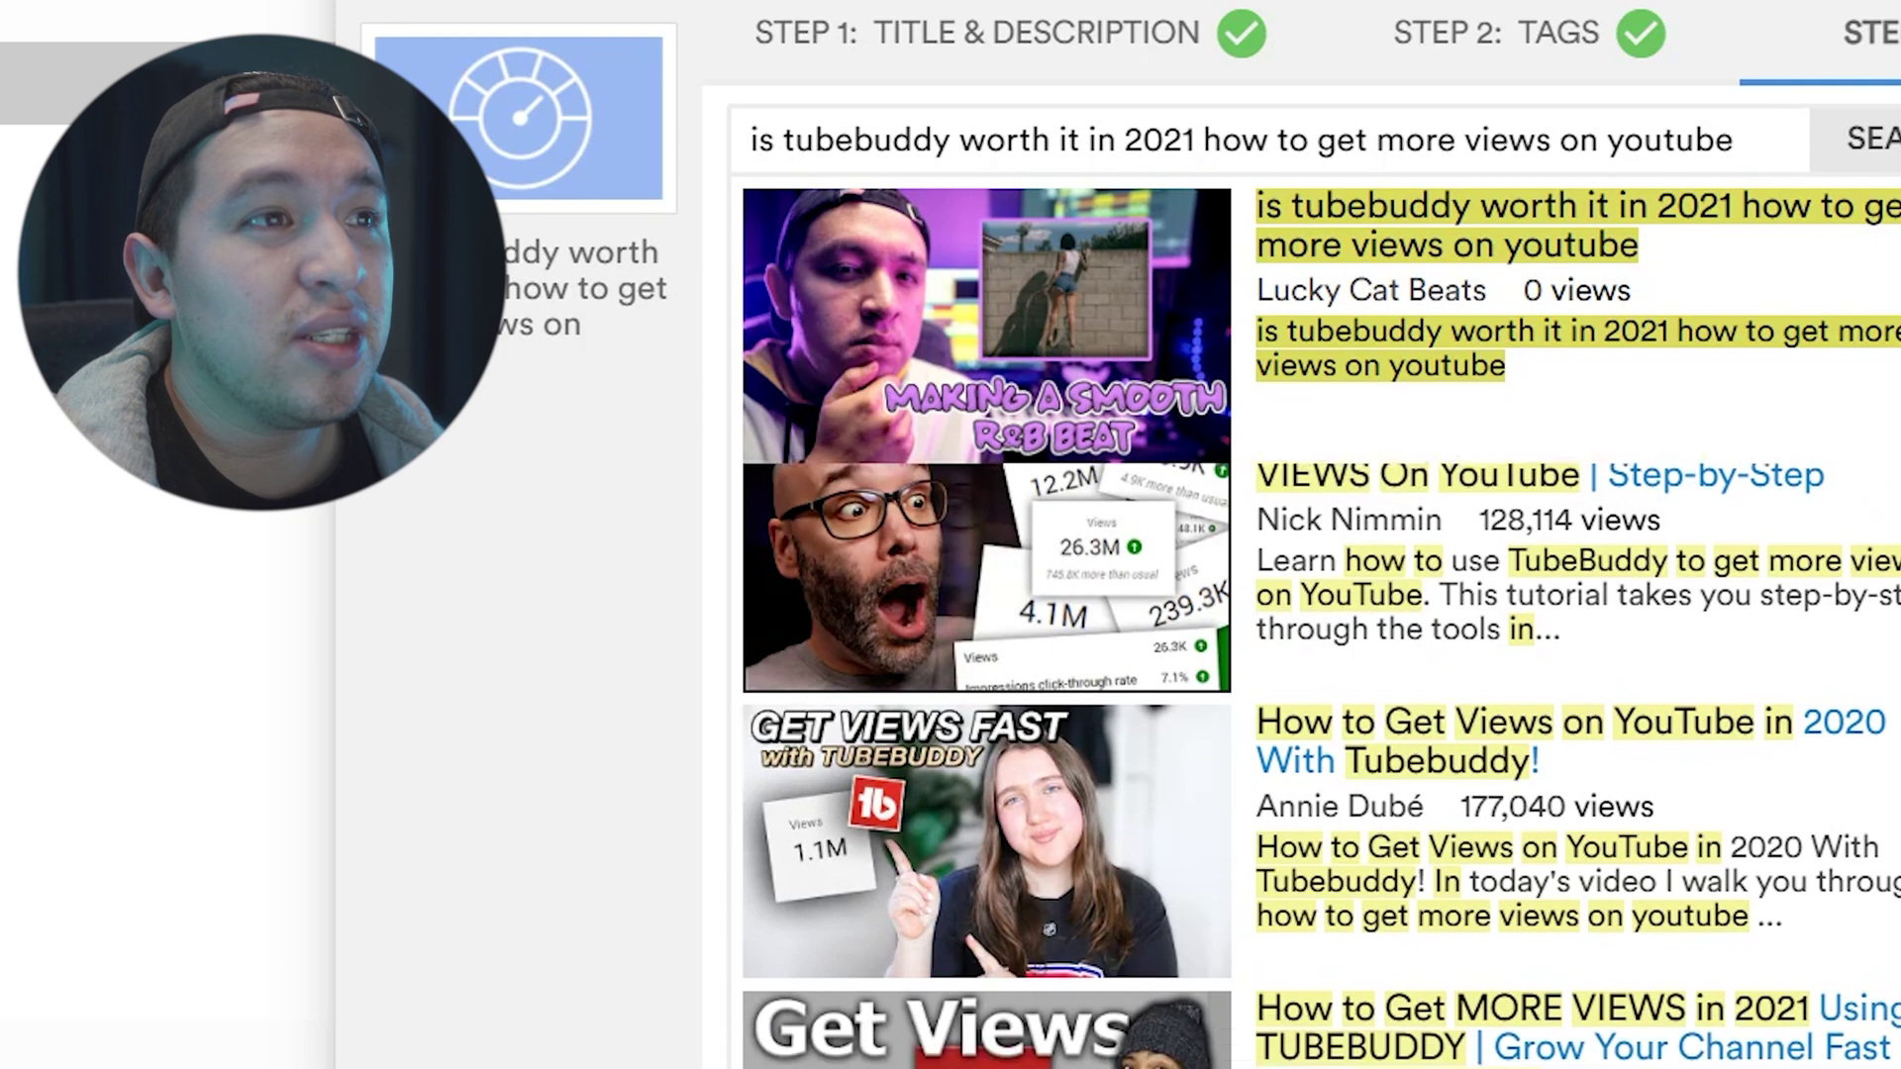
{"action": "scroll", "coordinate": [1322, 765], "scroll_direction": "down", "scroll_amount": 15}
{"action": "scroll", "coordinate": [1322, 765], "scroll_direction": "down", "scroll_amount": 10}
{"action": "scroll", "coordinate": [1322, 764], "scroll_direction": "up", "scroll_amount": 3}
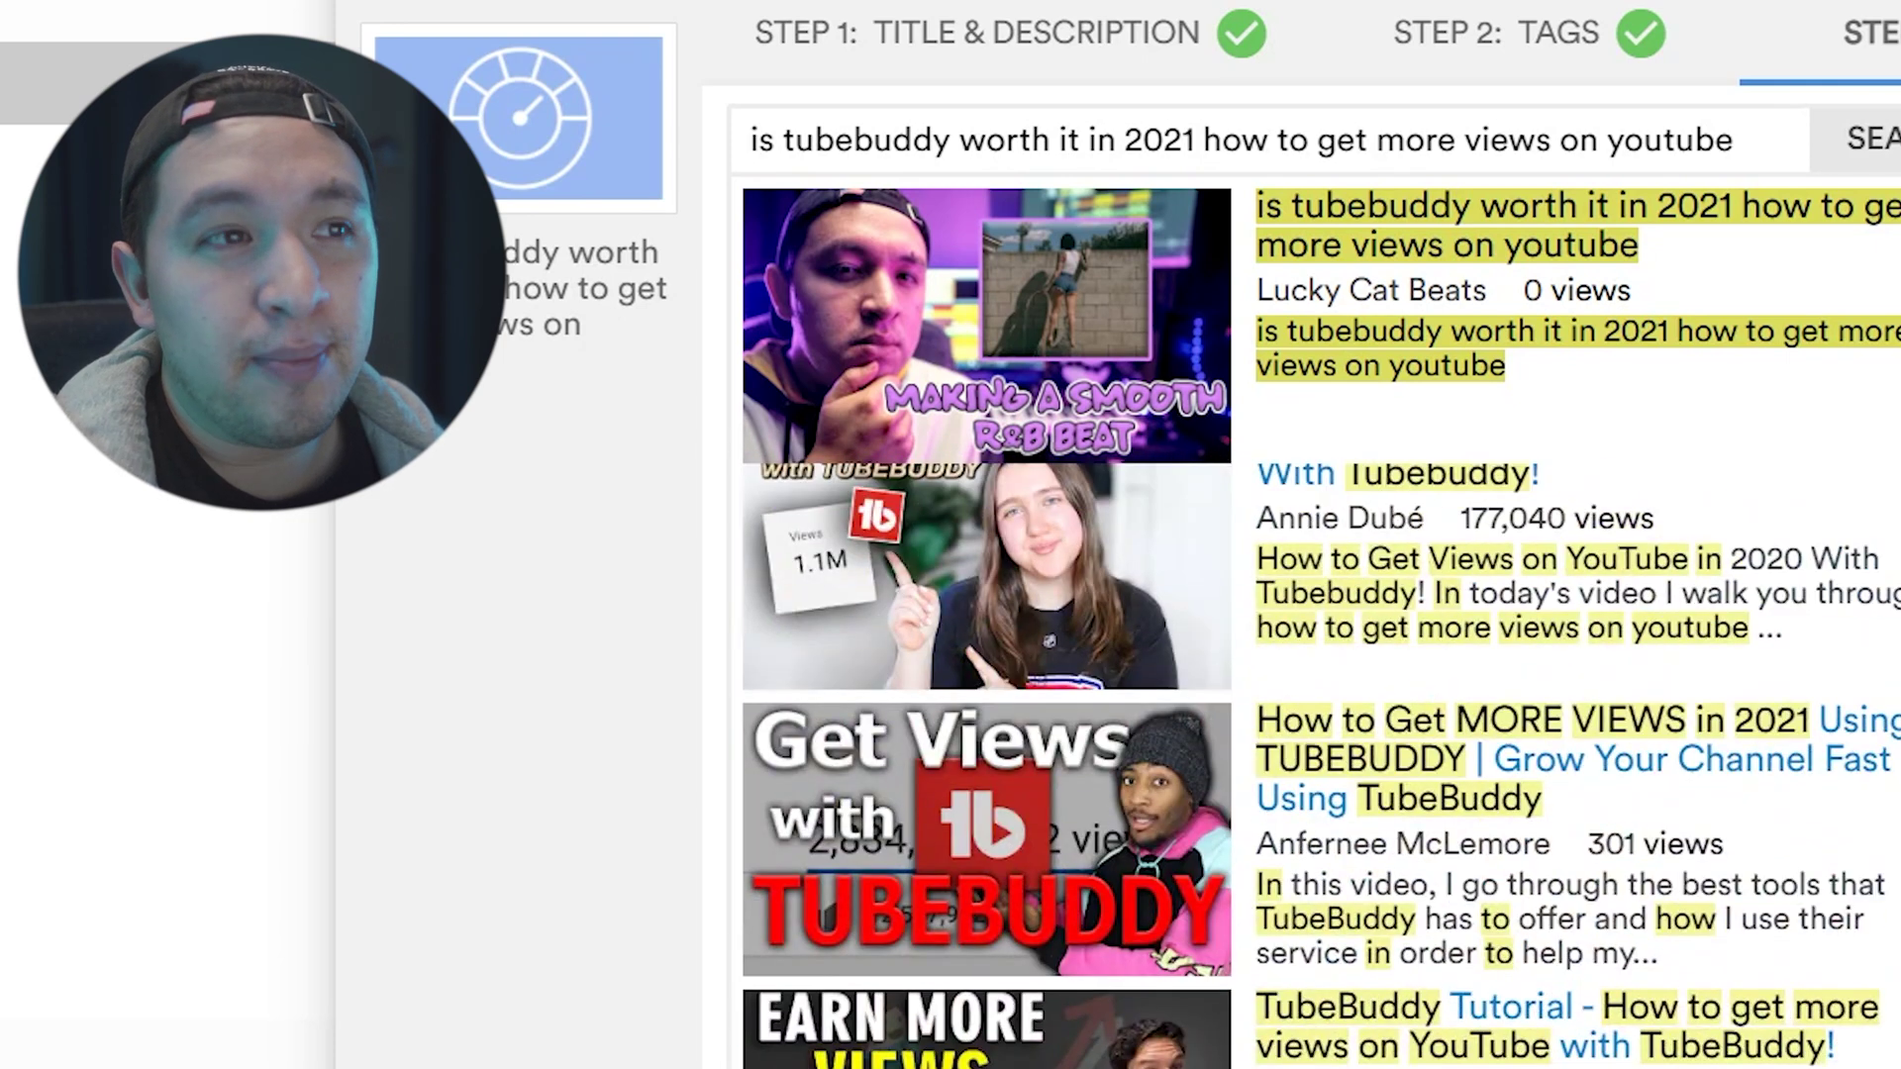
{"action": "scroll", "coordinate": [1321, 765], "scroll_direction": "up", "scroll_amount": 3}
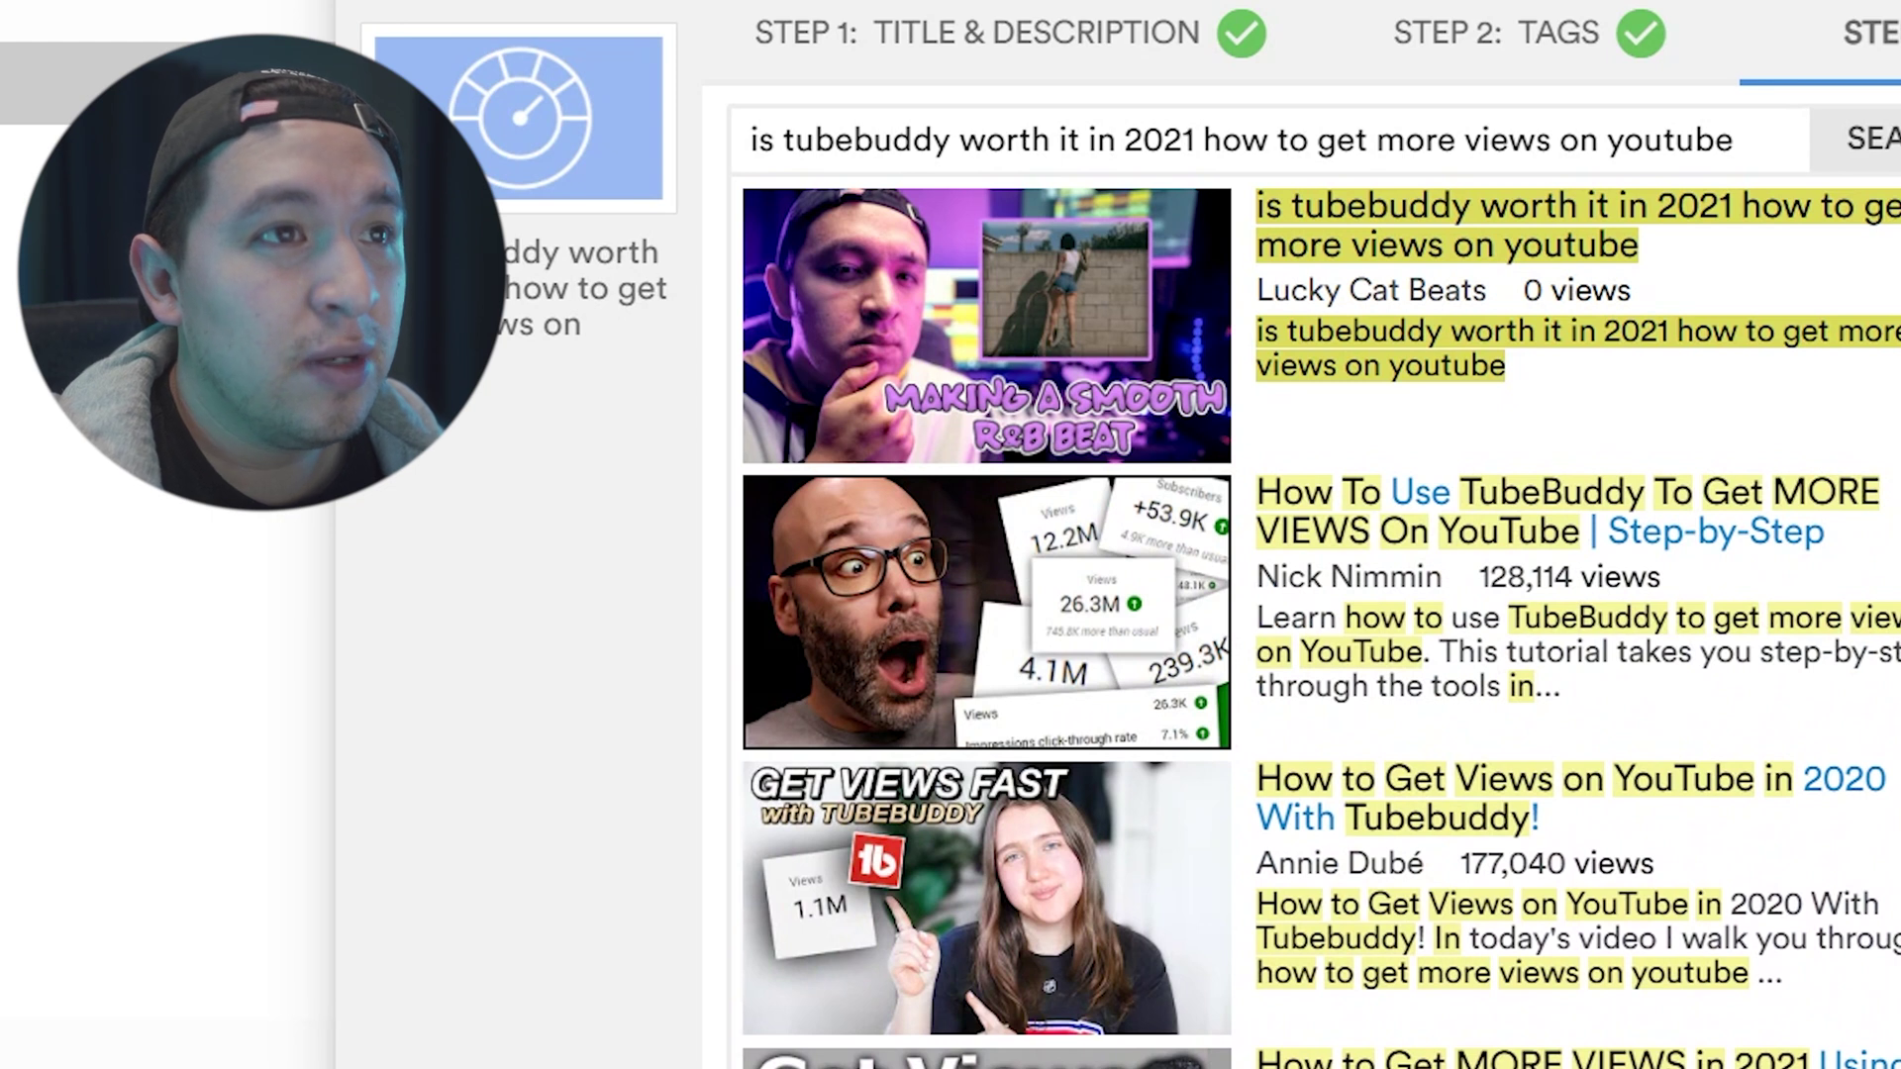
{"action": "left_click", "coordinate": [1545, 71]}
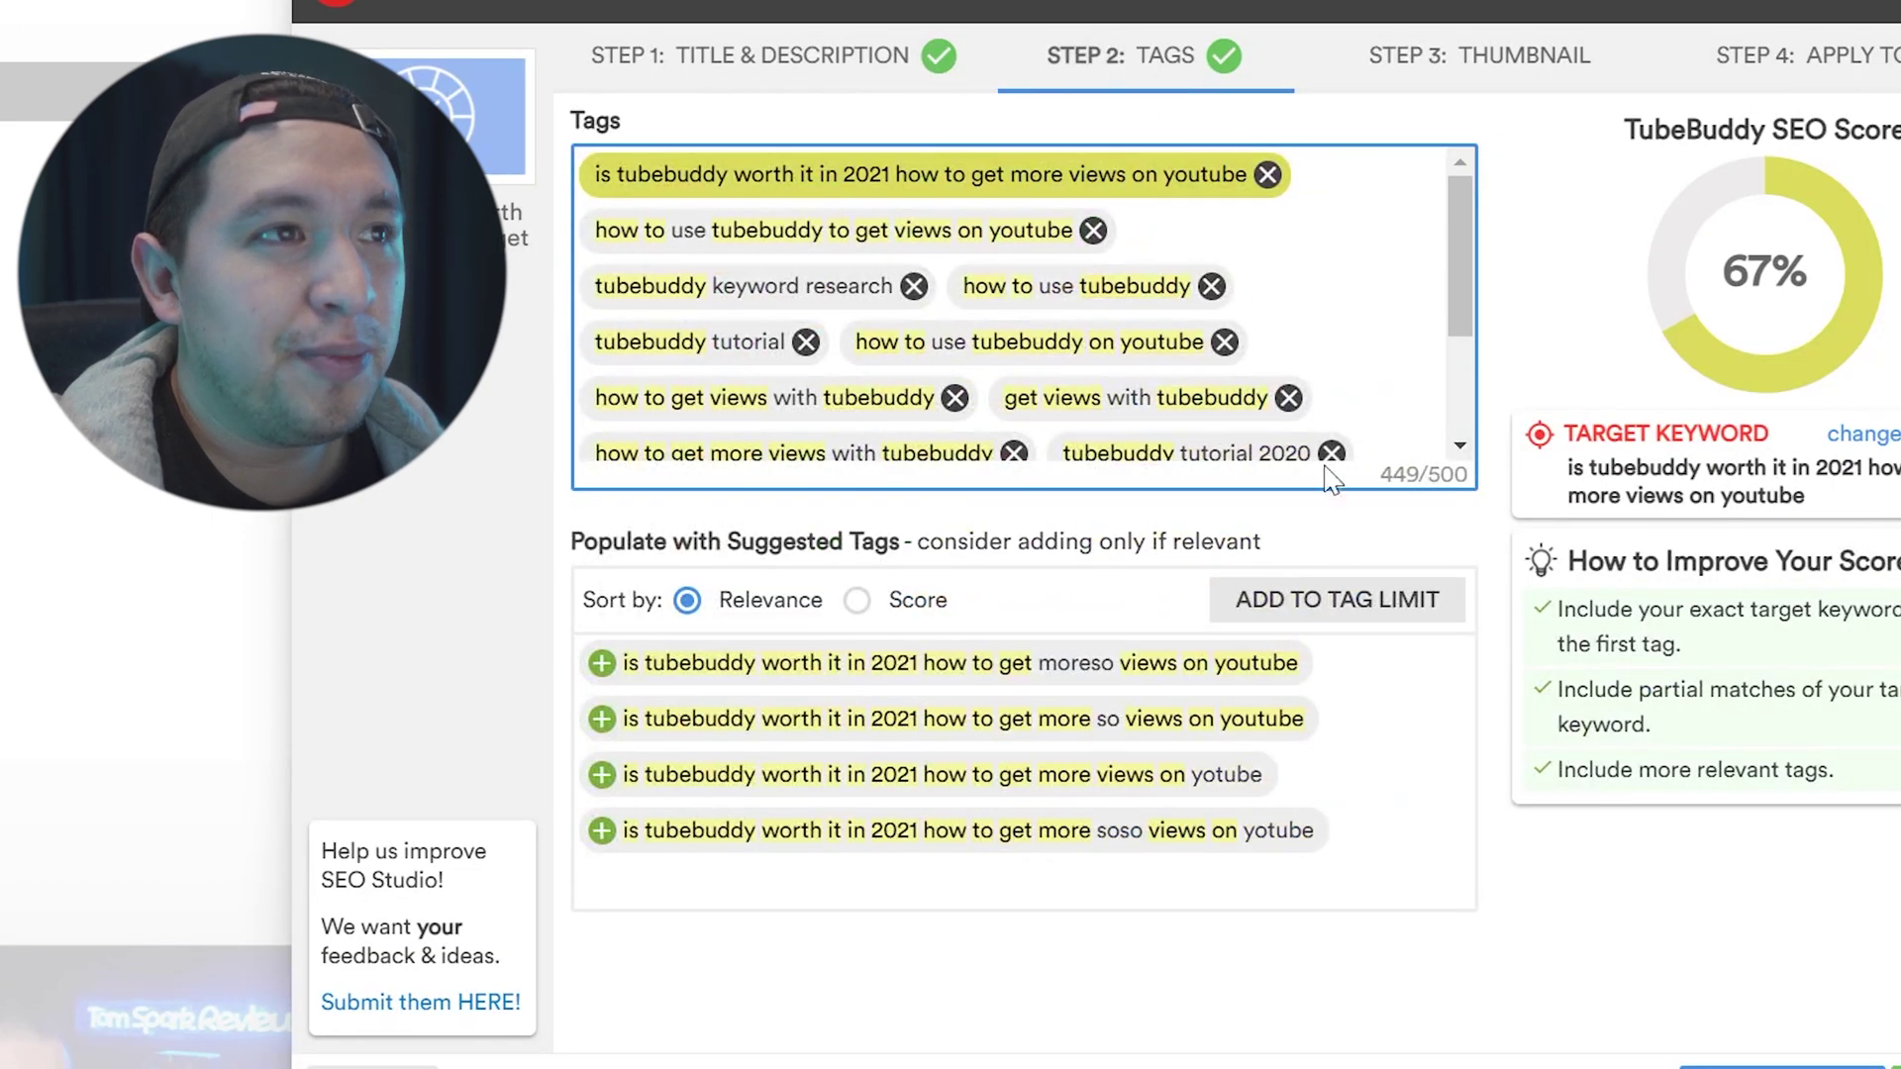
Paste #tubebuddyreview, #howtogetviewsonyoutube and #howtogrowmyyoutubechannelfast on a new description line.
{"action": "left_click", "coordinate": [809, 59]}
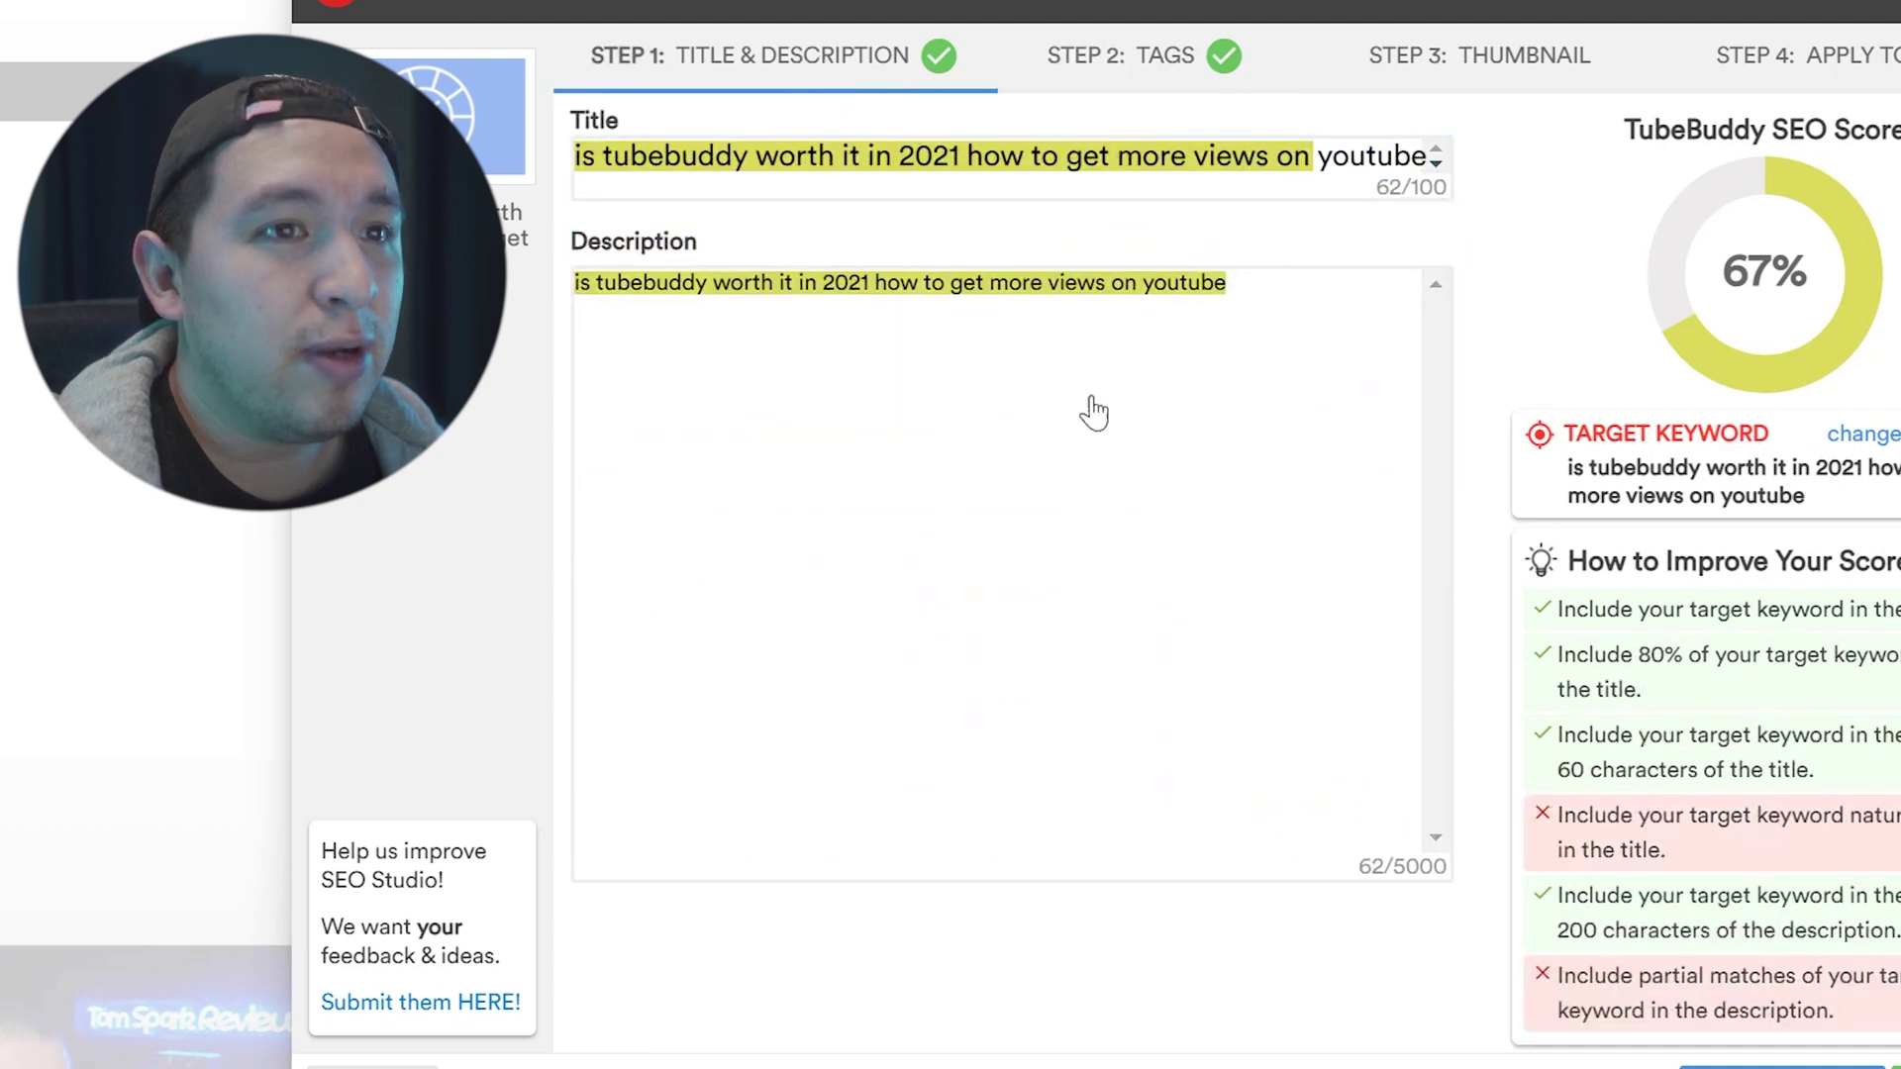
{"action": "left_click", "coordinate": [1286, 282]}
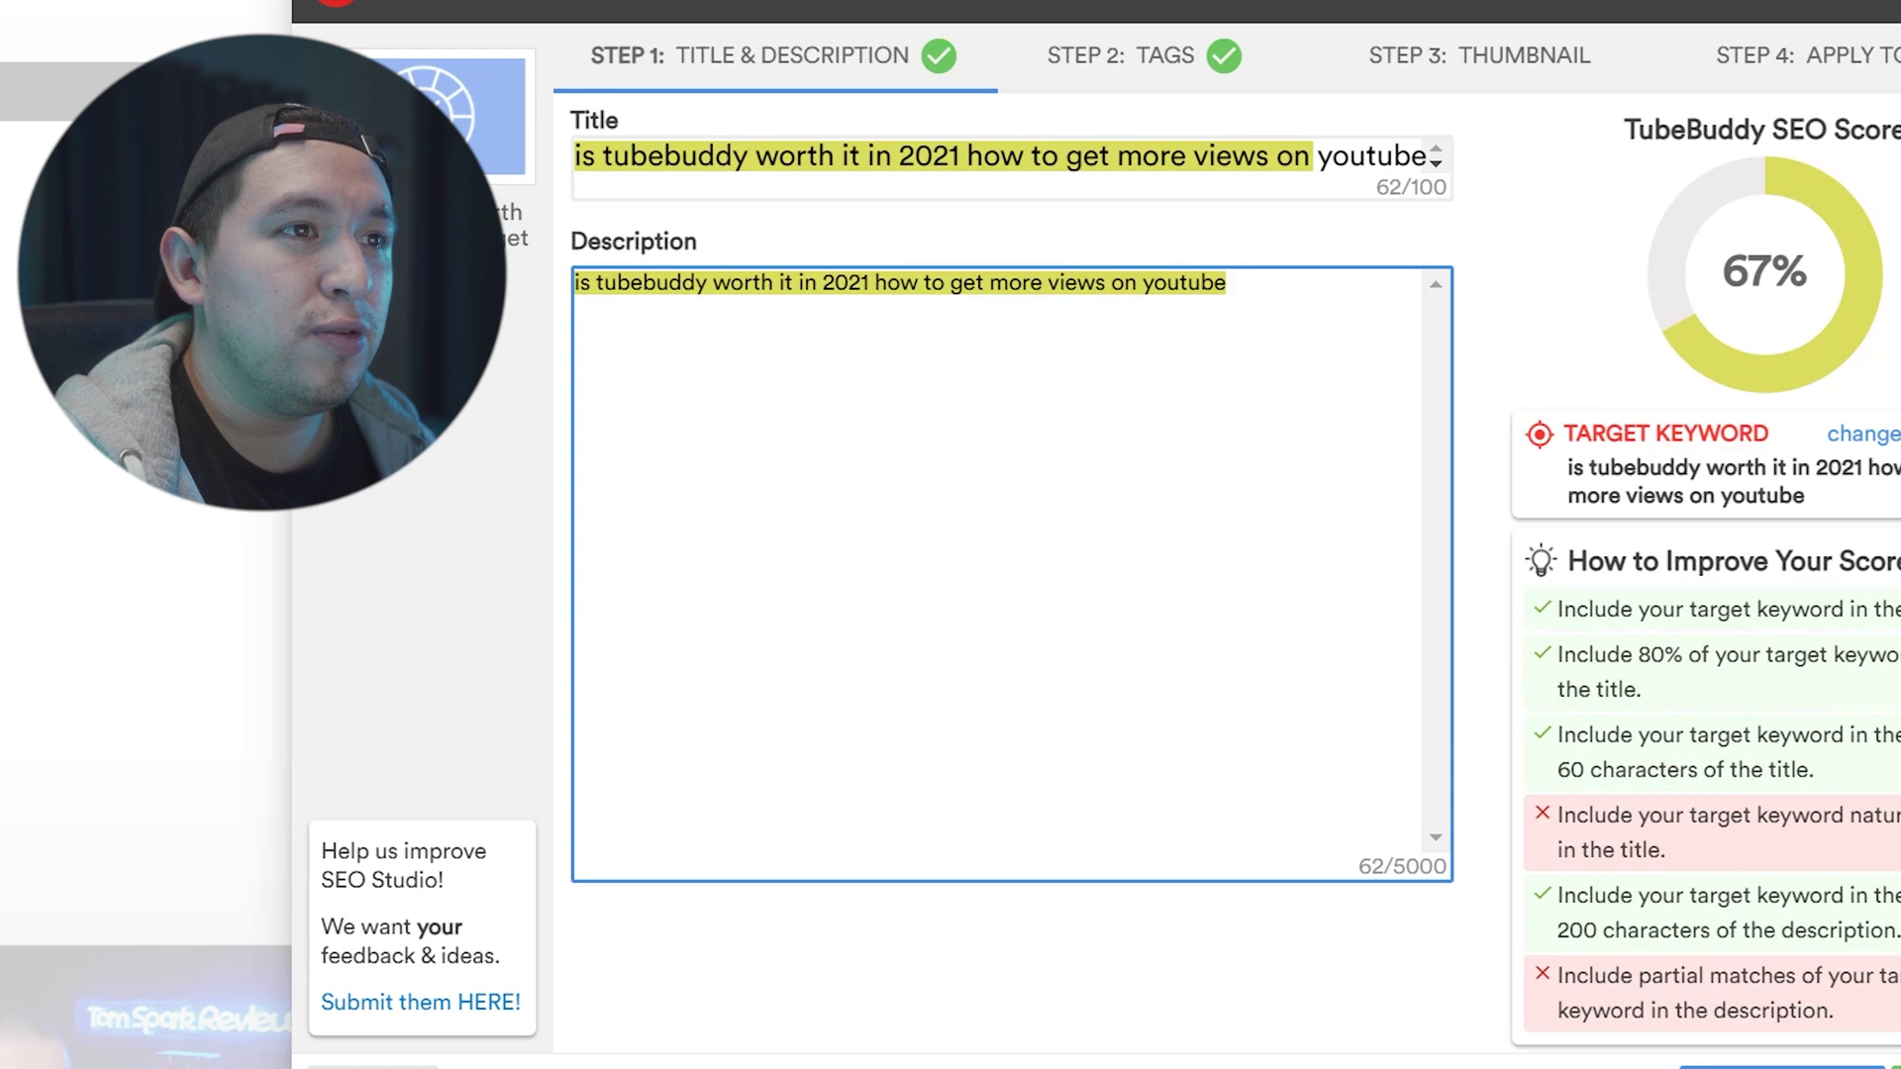
{"action": "key", "text": "Return"}
{"action": "key", "text": "Return"}
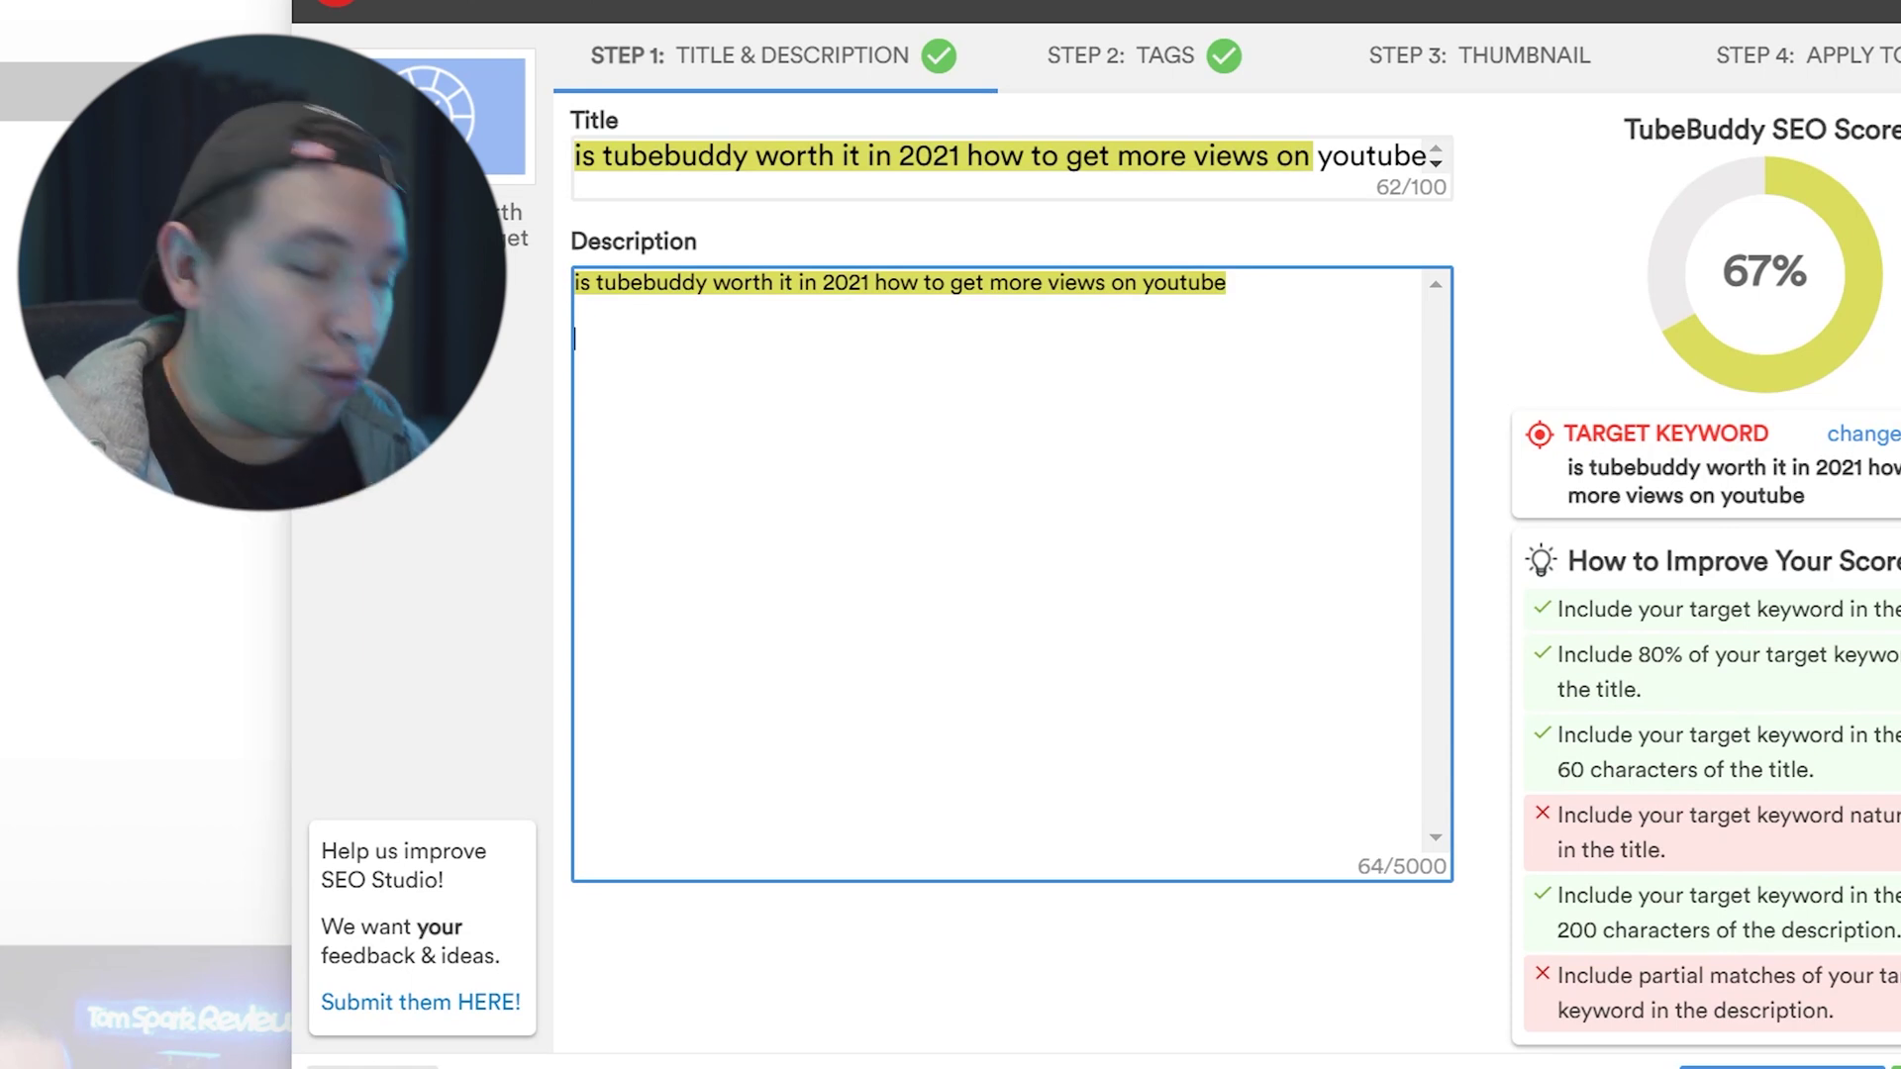
{"action": "type", "text": "#tubebuddyreview #howtogetviewsonyoutube #howtogrowmyyoutubechannelfast"}
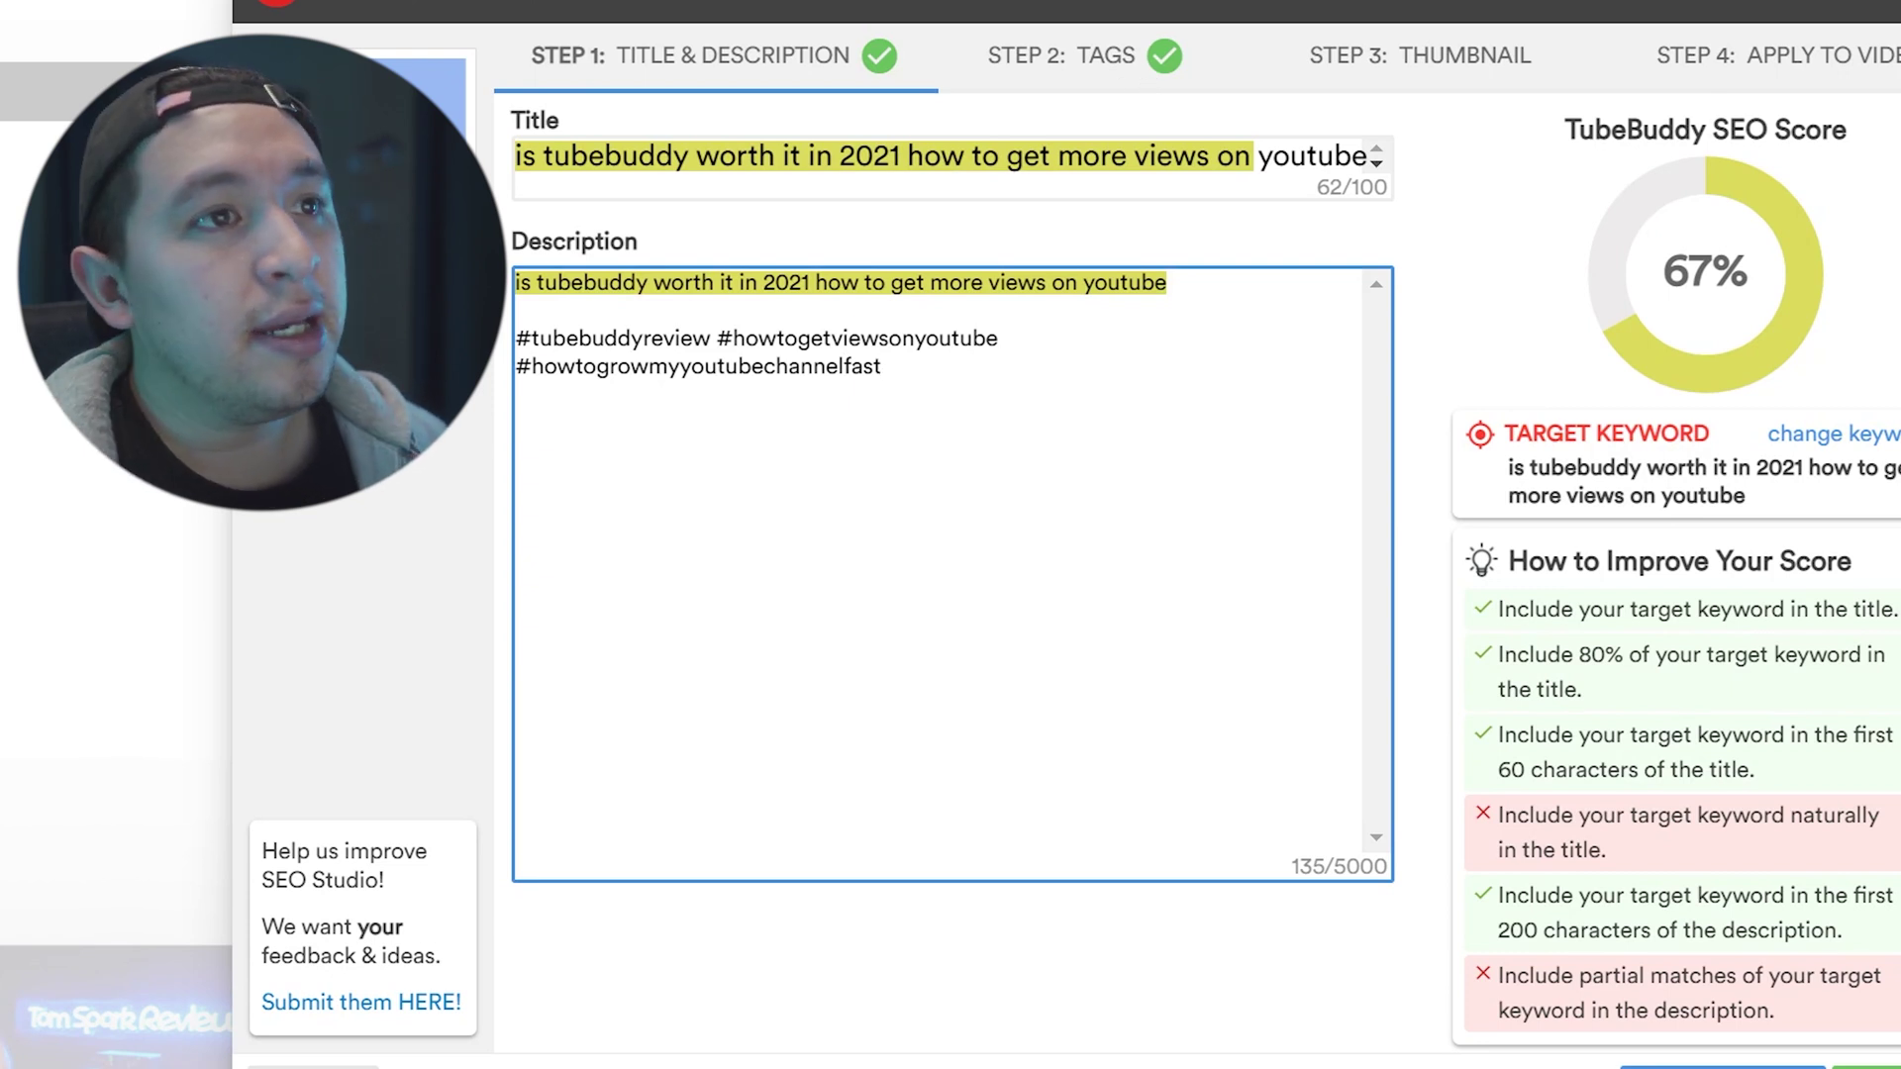
{"action": "left_click", "coordinate": [1427, 65]}
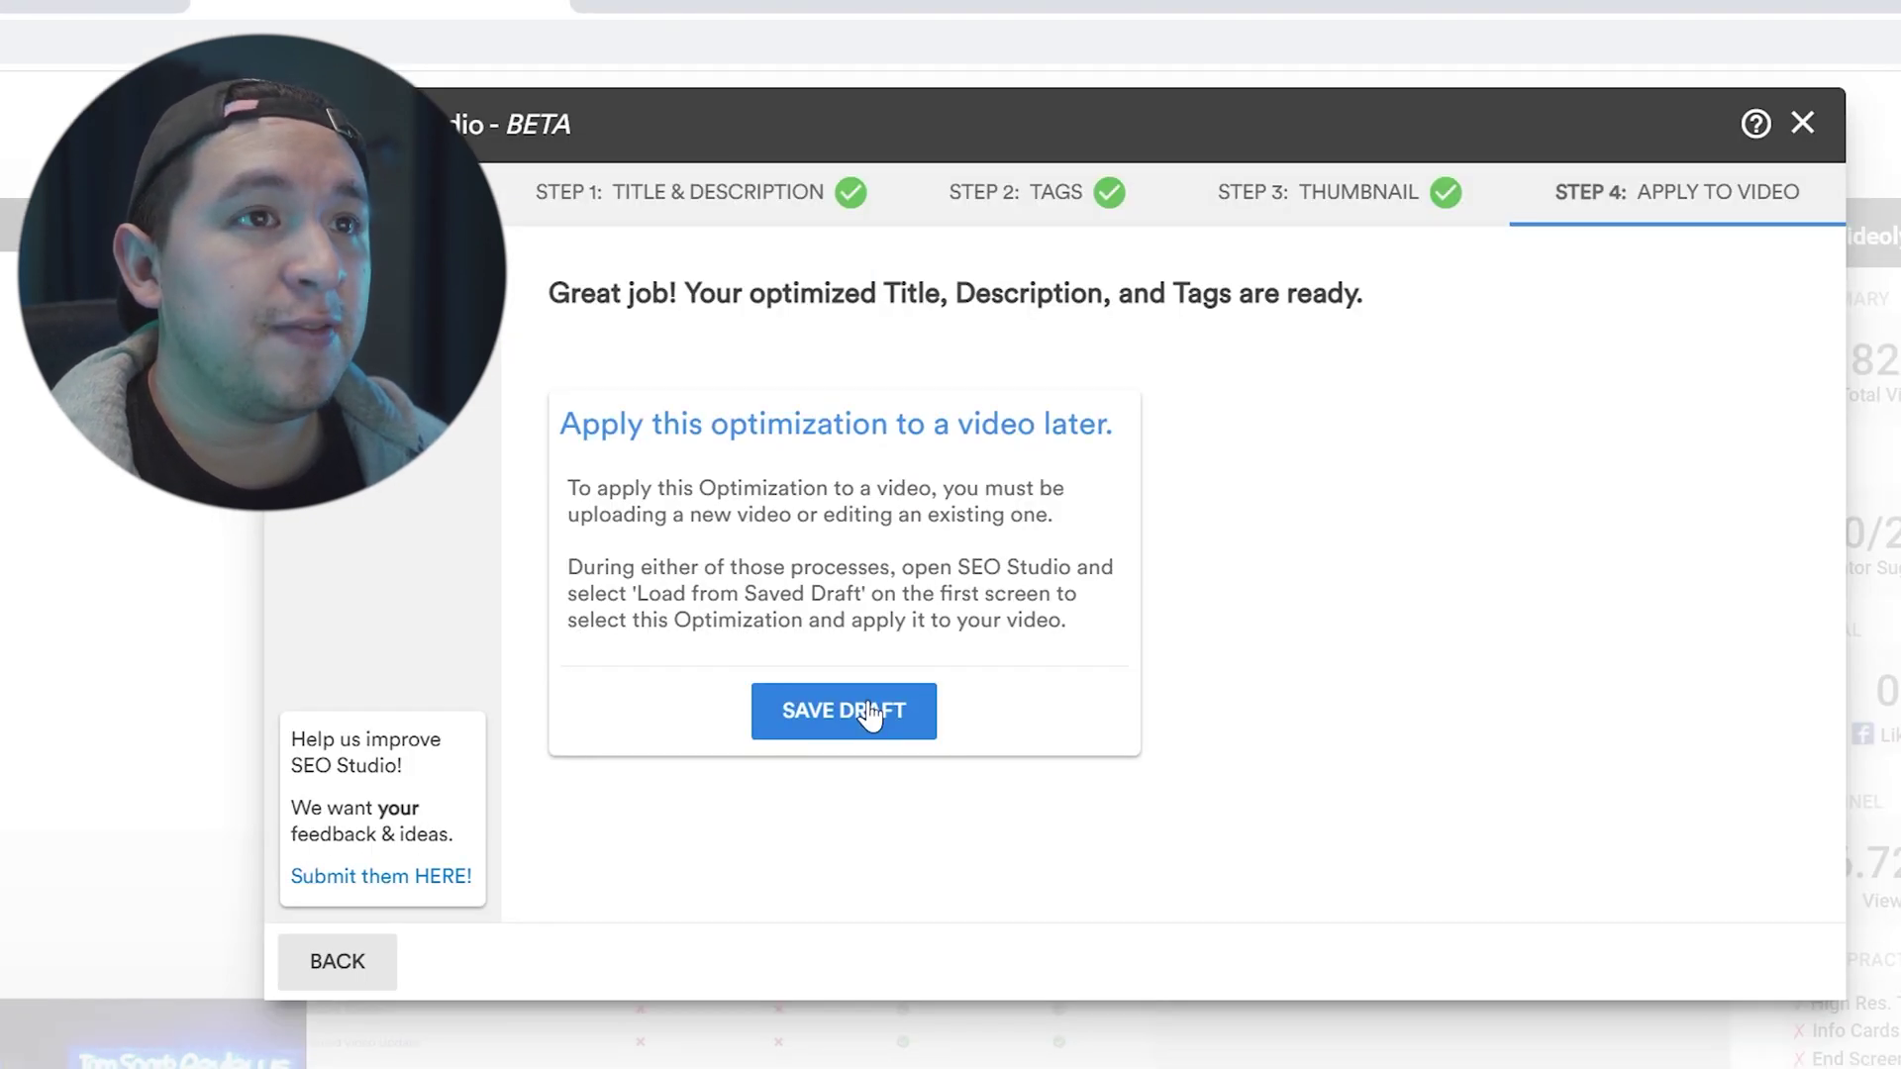
Save the SEO Studio draft and open the Health Report showing 20.9K views and 208 subscribers.
{"action": "left_click", "coordinate": [868, 713]}
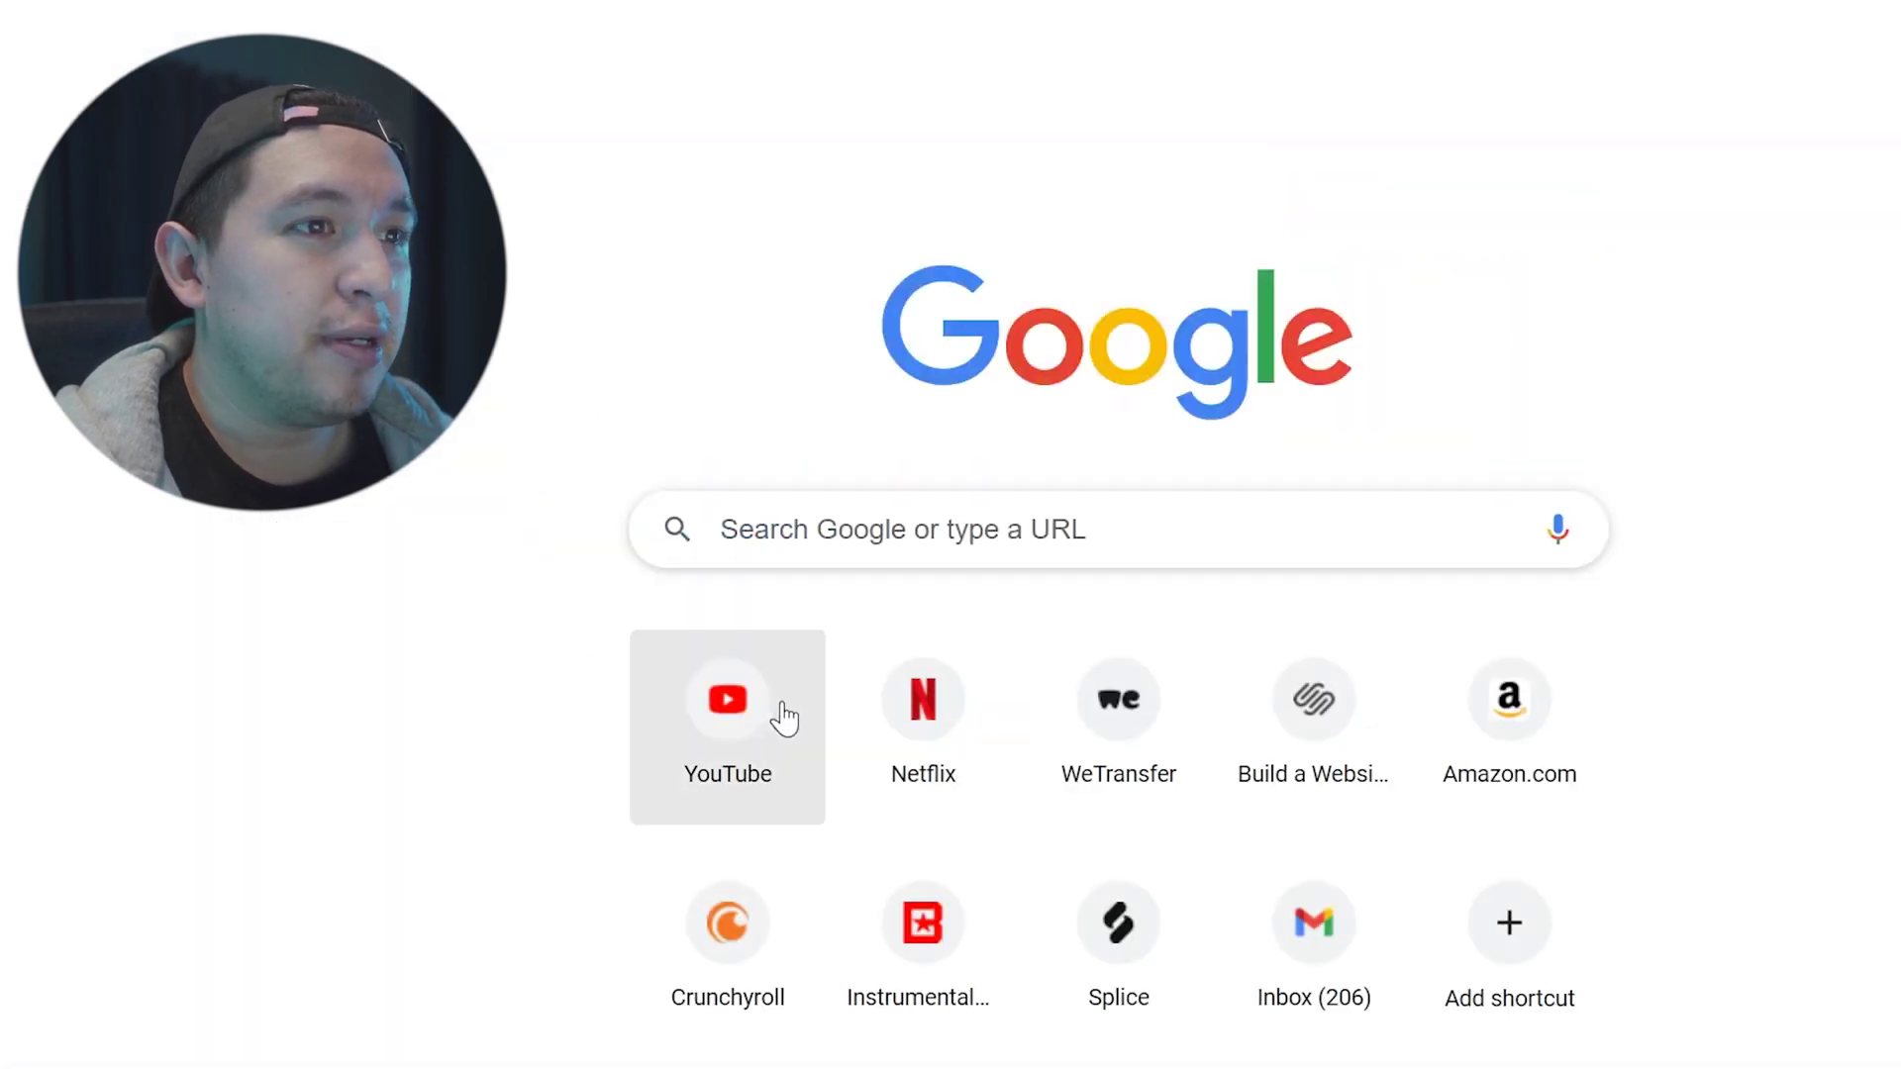
{"action": "left_click", "coordinate": [782, 715]}
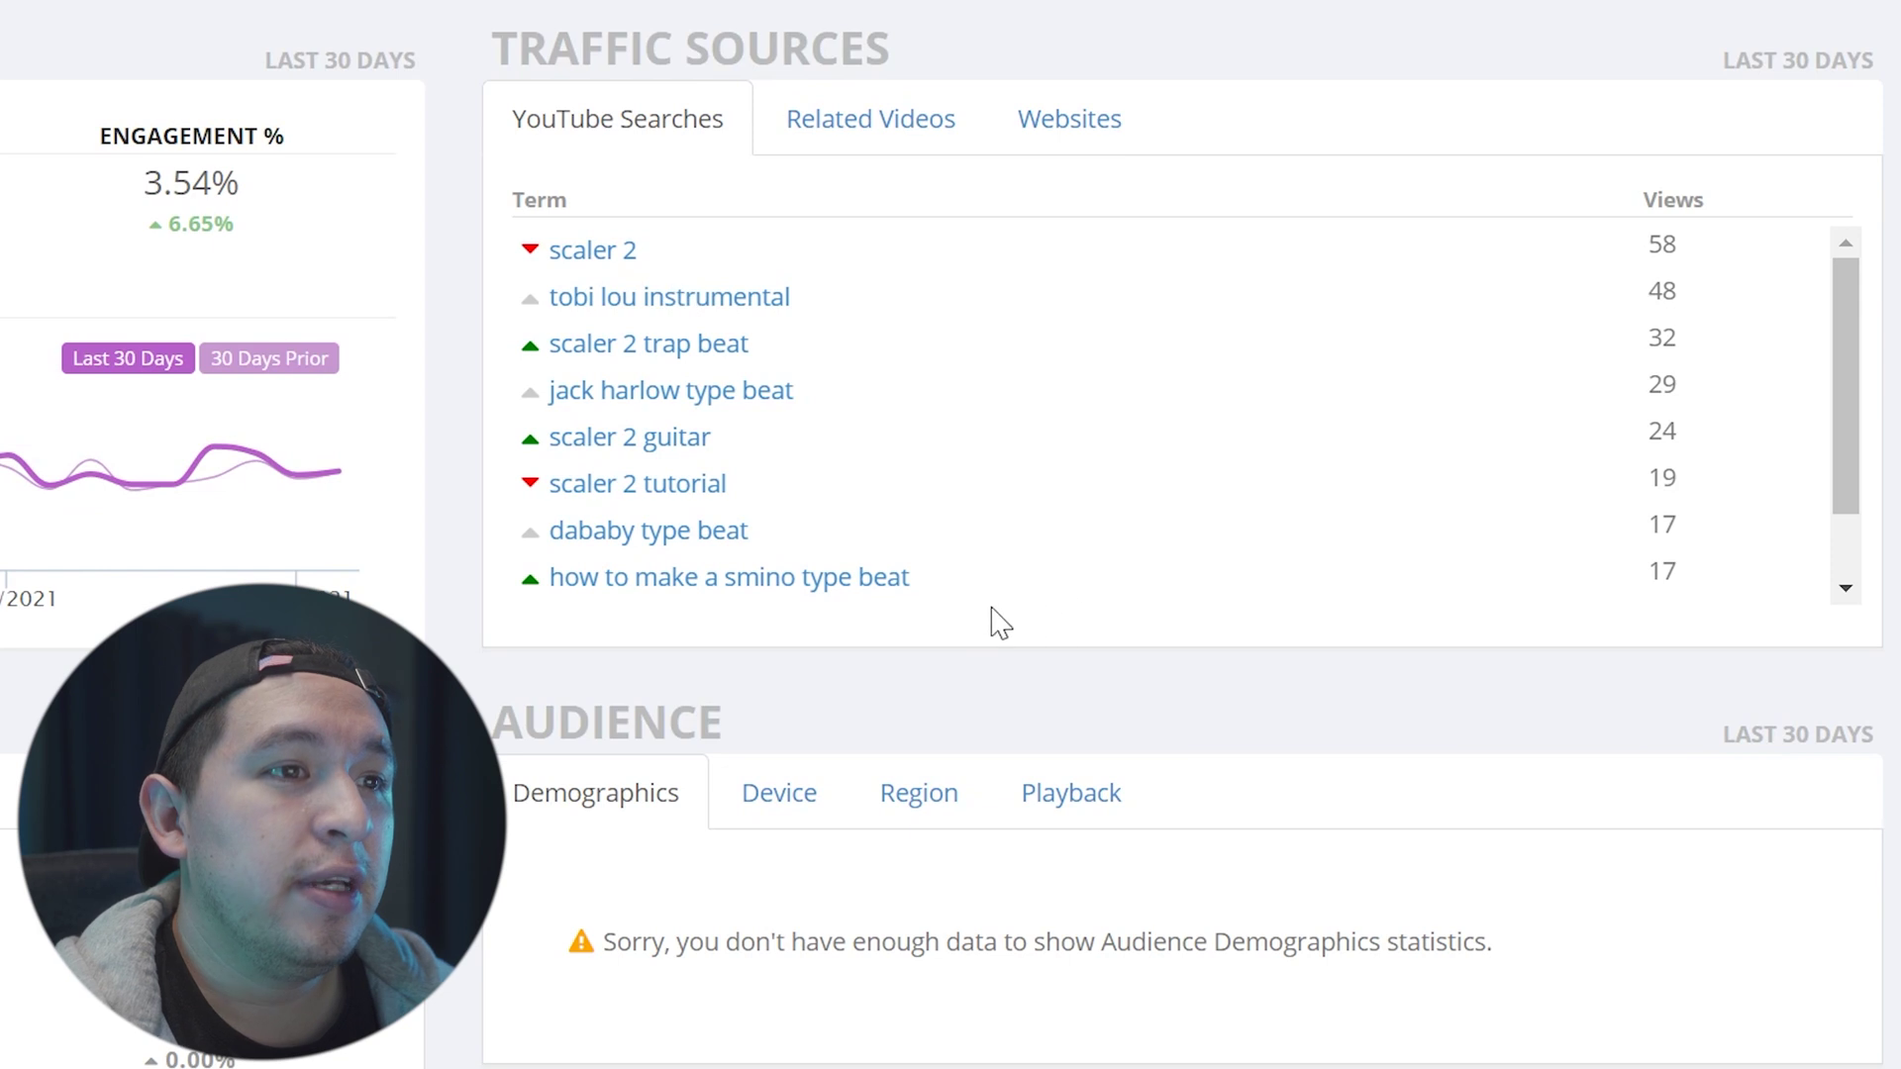
{"action": "left_click_drag", "start_coordinate": [960, 463], "coordinate": [777, 360]}
{"action": "left_click_drag", "start_coordinate": [577, 387], "coordinate": [543, 247]}
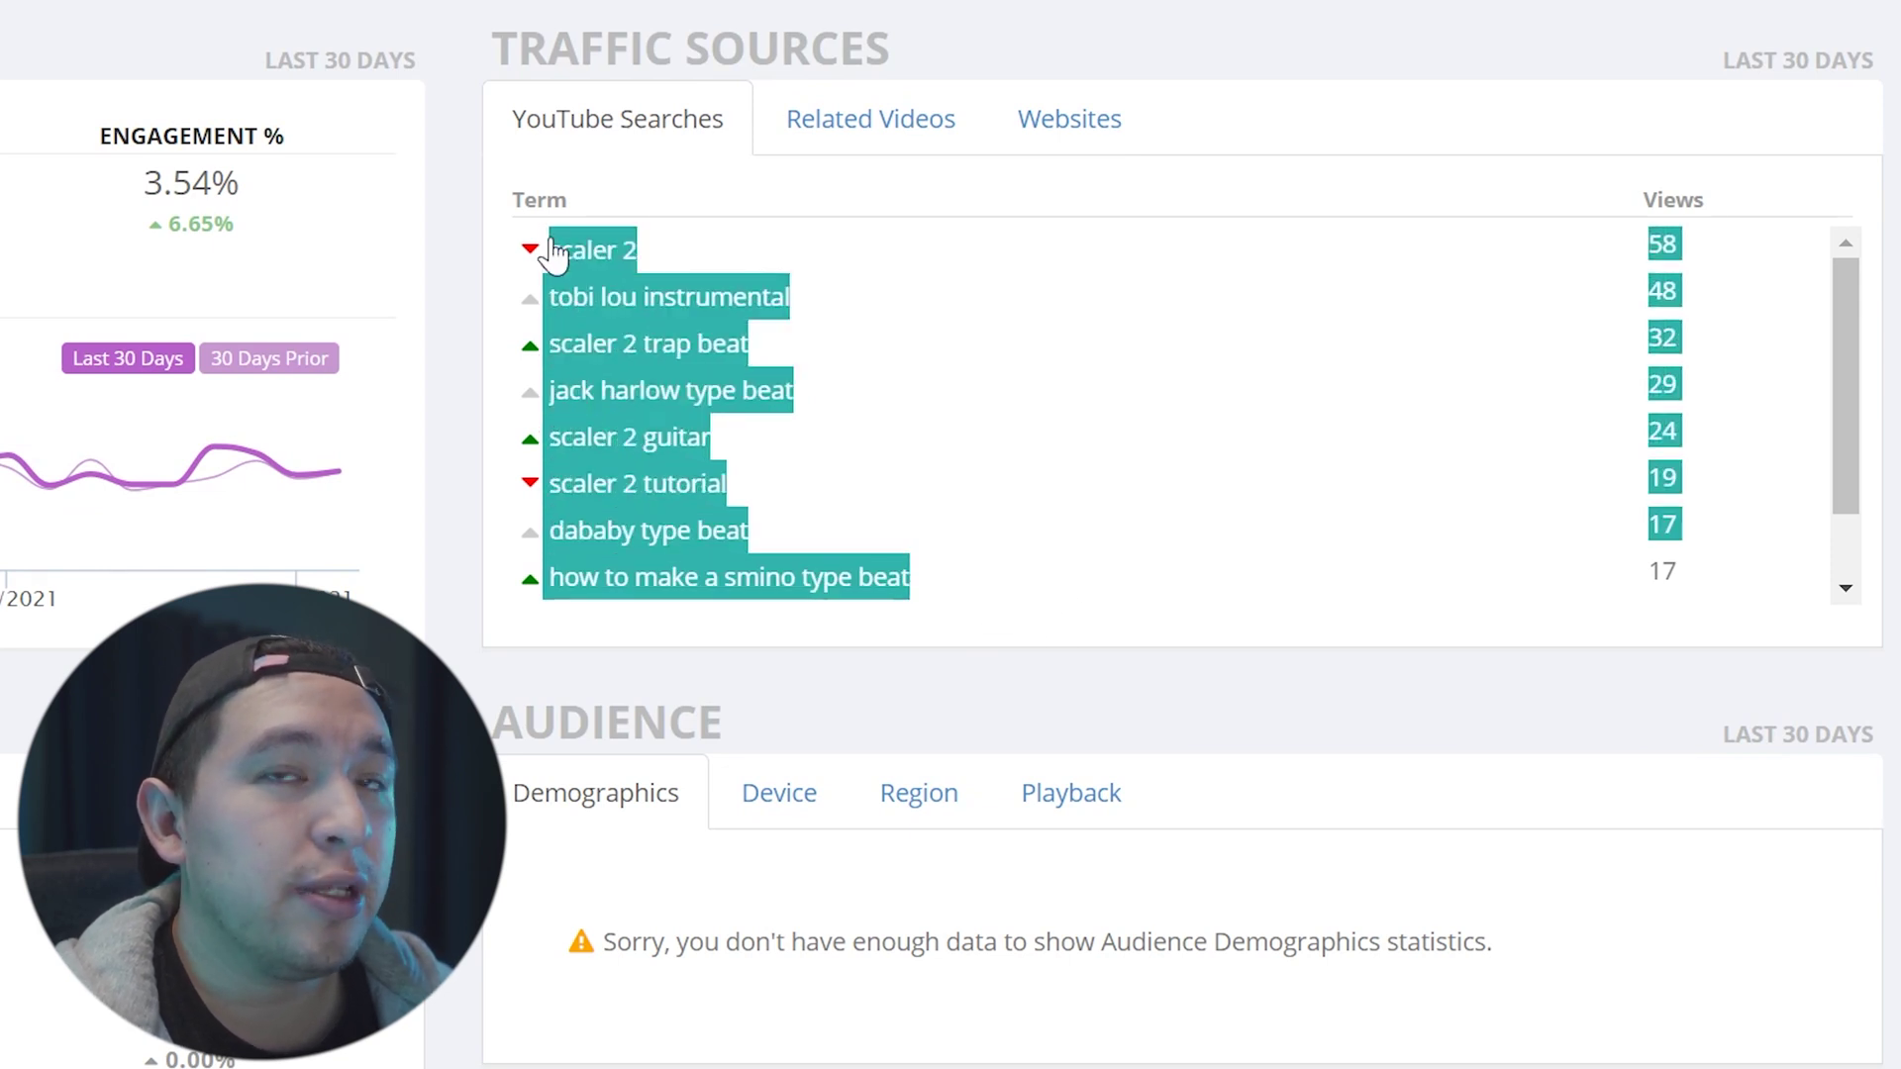
{"action": "left_click", "coordinate": [688, 520]}
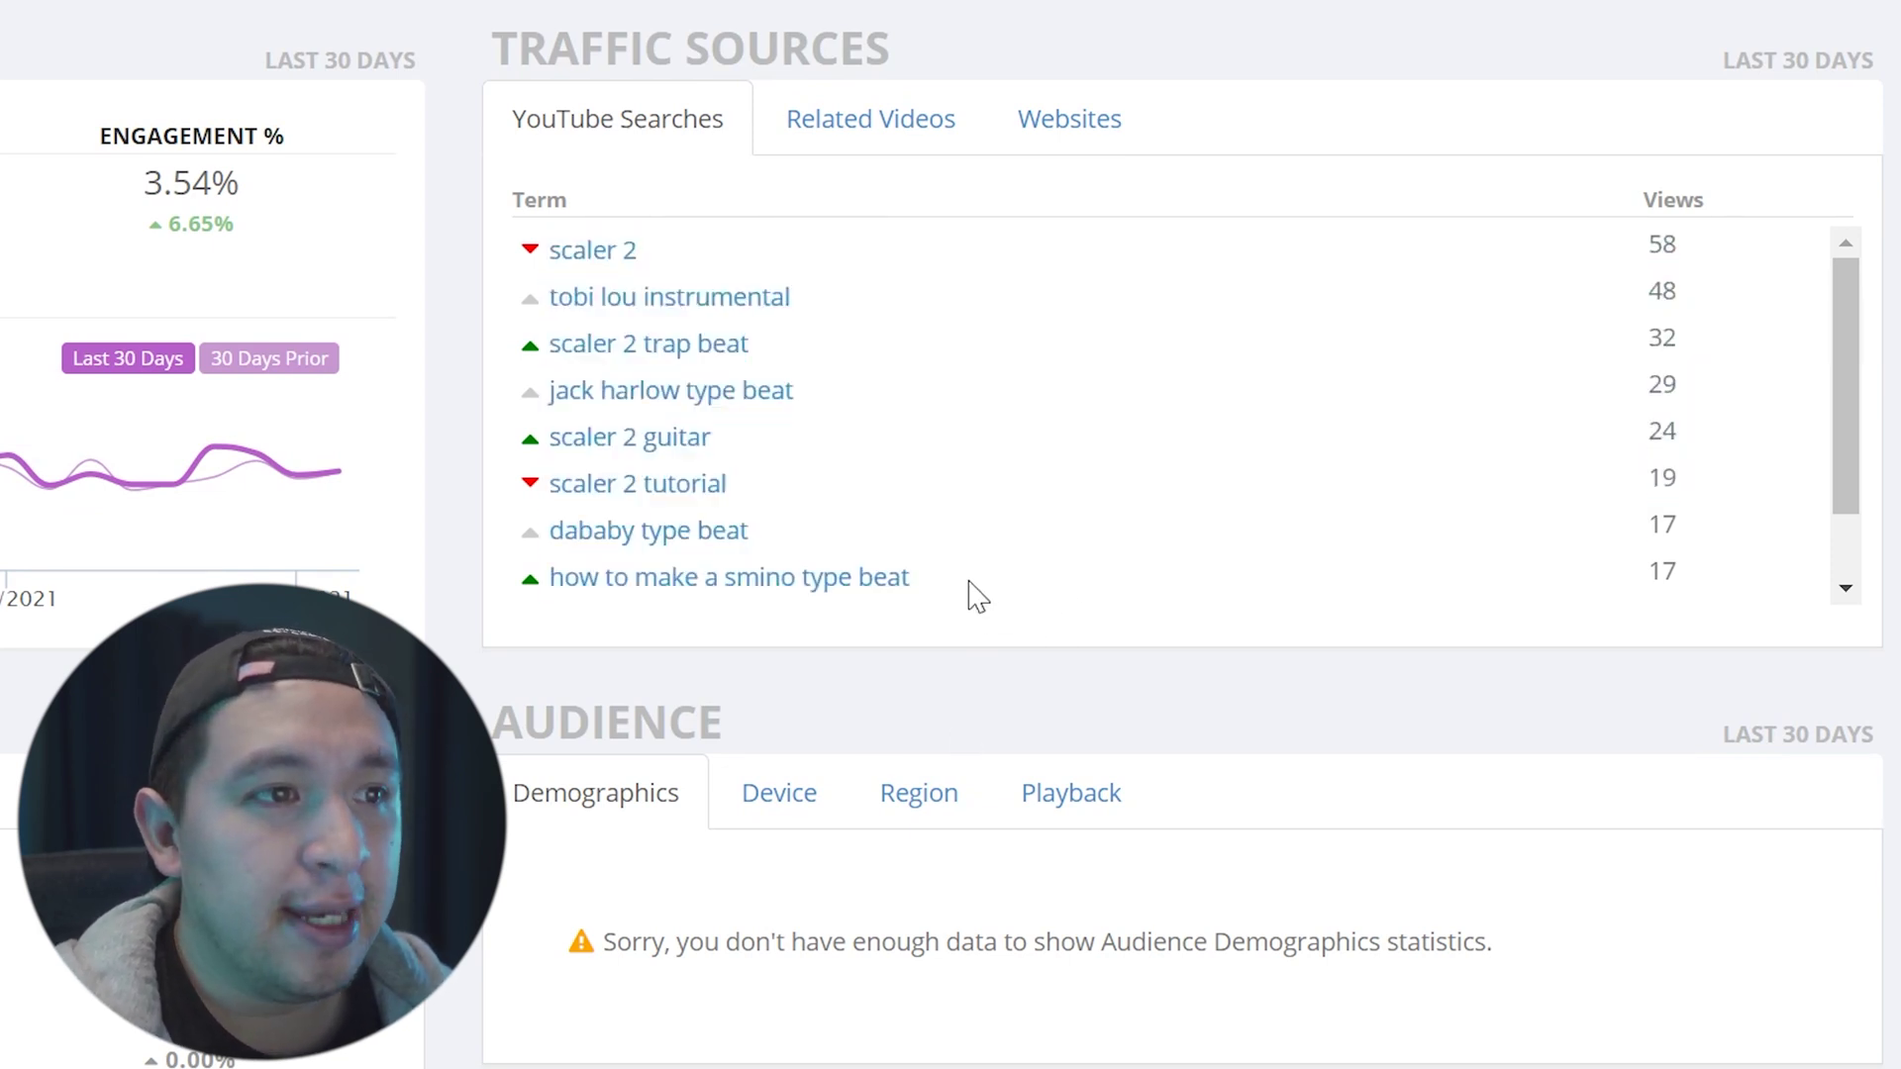
{"action": "left_click_drag", "start_coordinate": [971, 594], "coordinate": [531, 248]}
{"action": "left_click", "coordinate": [1246, 1029]}
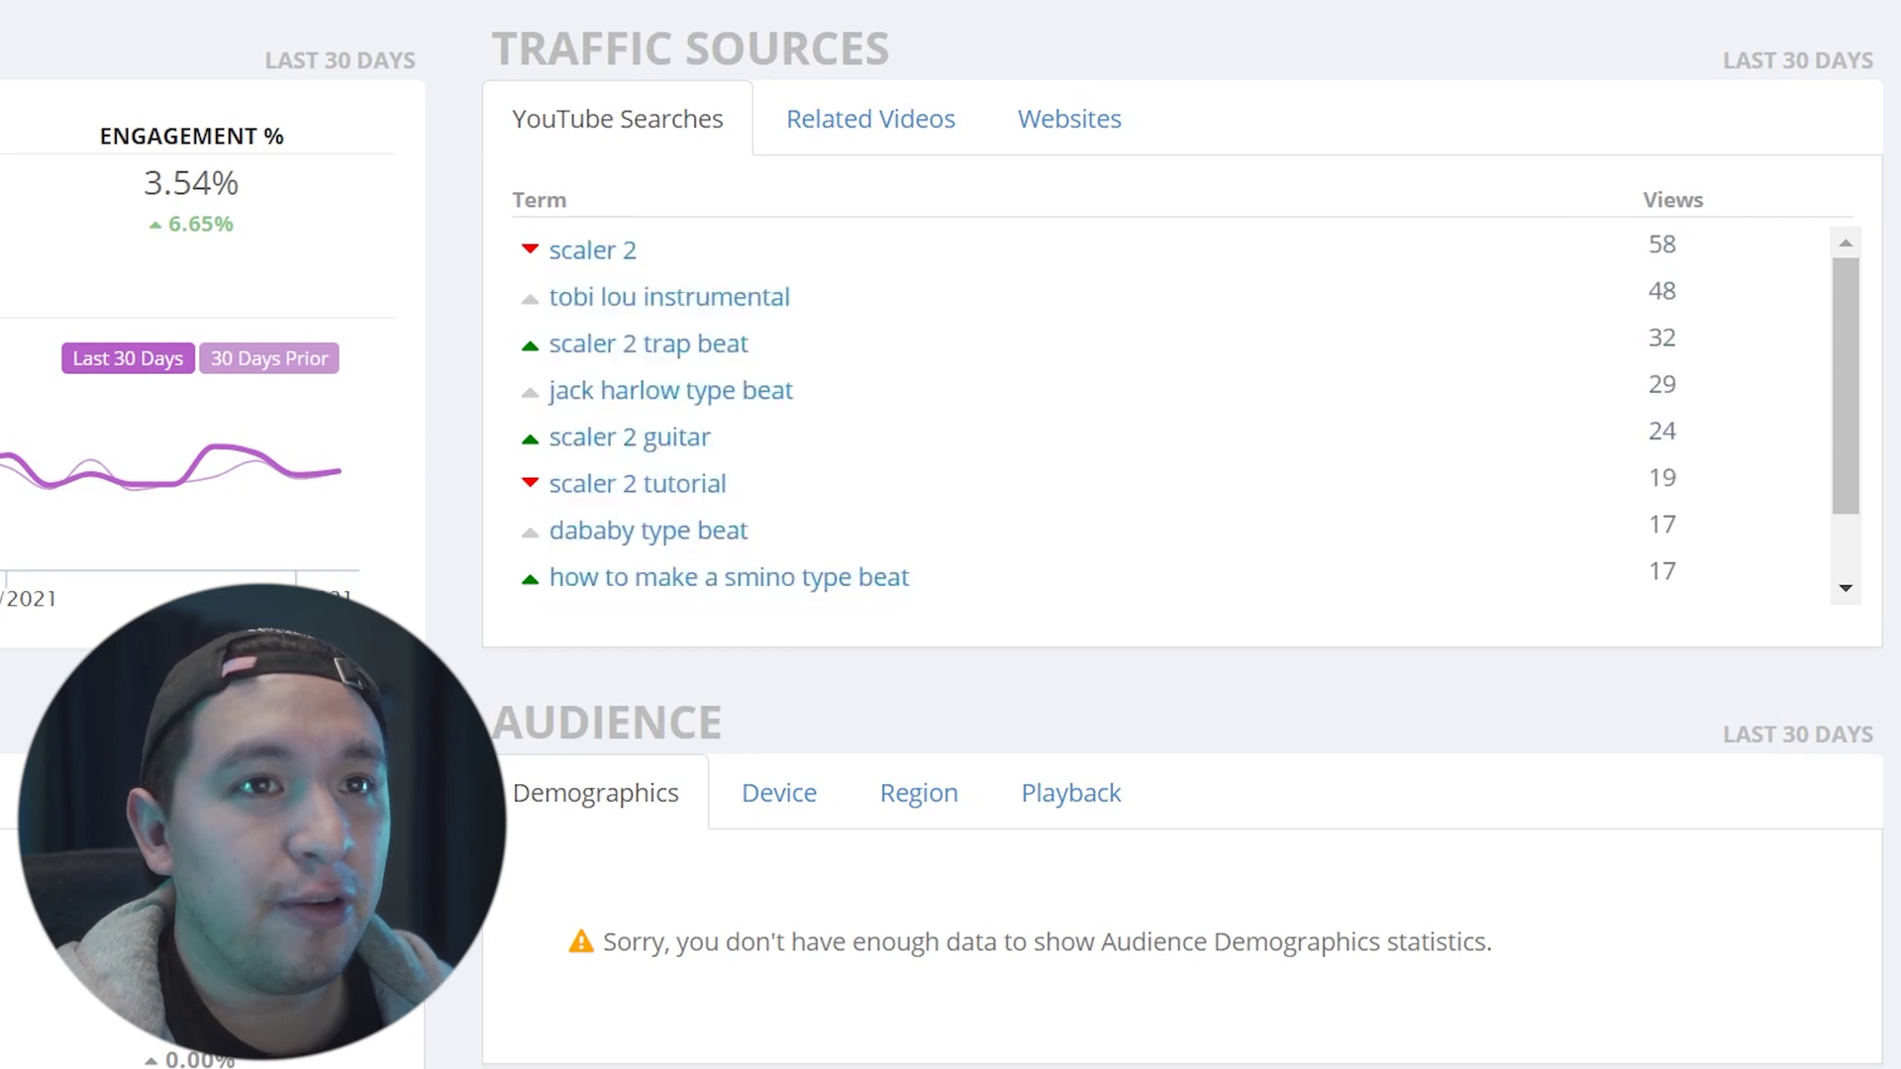
{"action": "left_click_drag", "start_coordinate": [936, 580], "coordinate": [543, 250]}
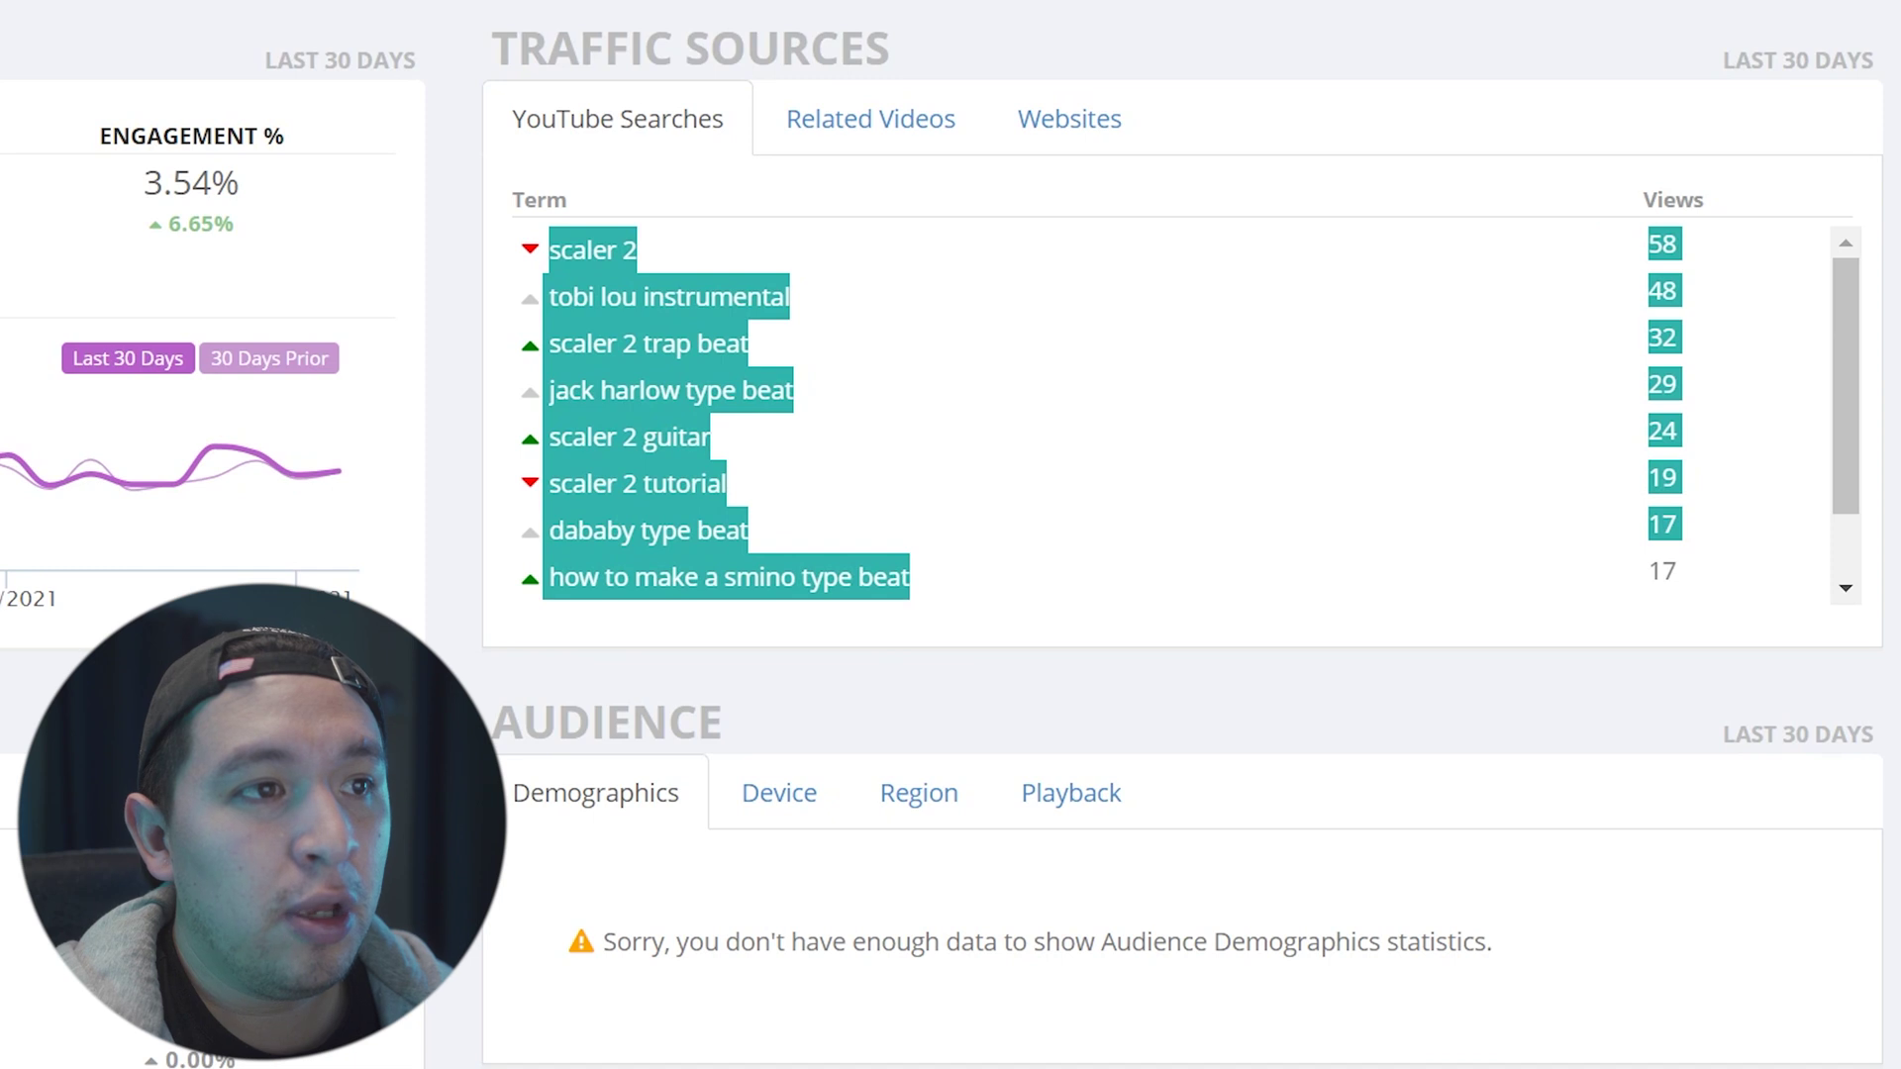
{"action": "left_click", "coordinate": [1000, 793]}
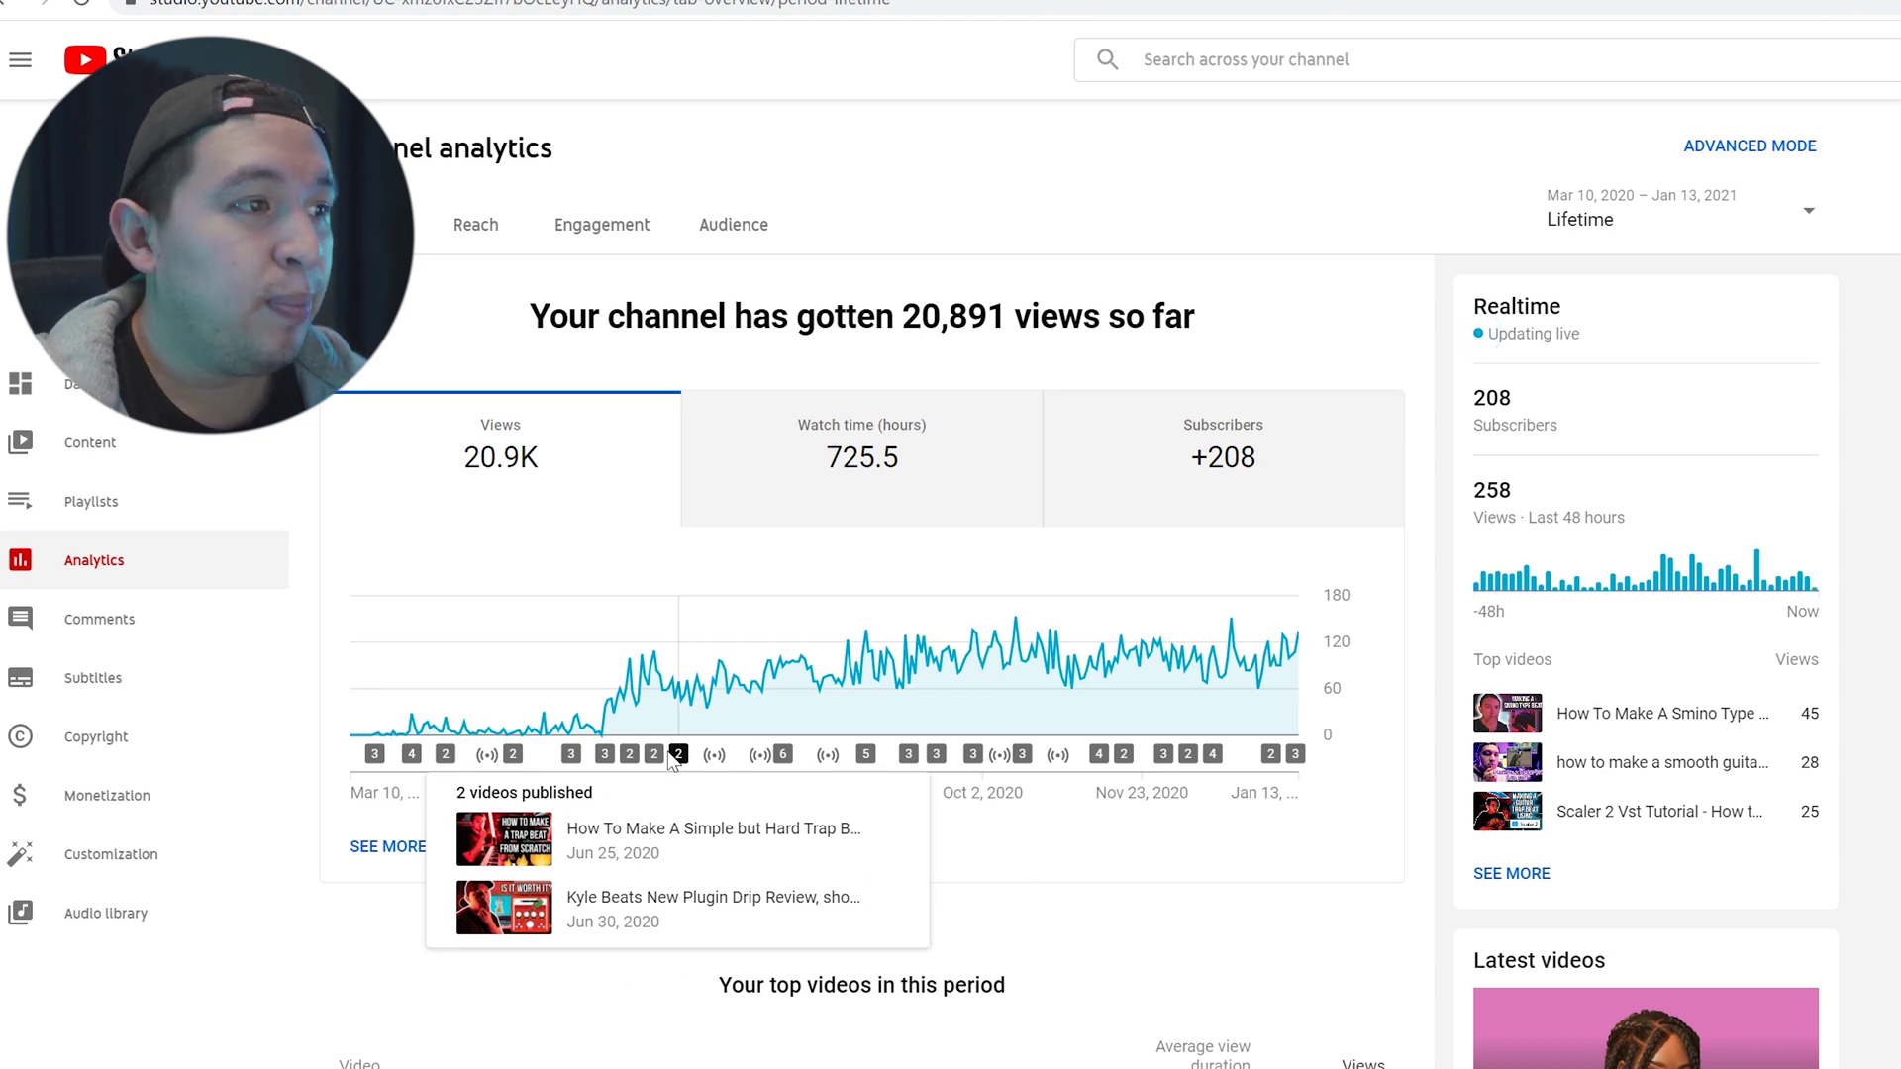
{"action": "mouse_move", "coordinate": [605, 757]}
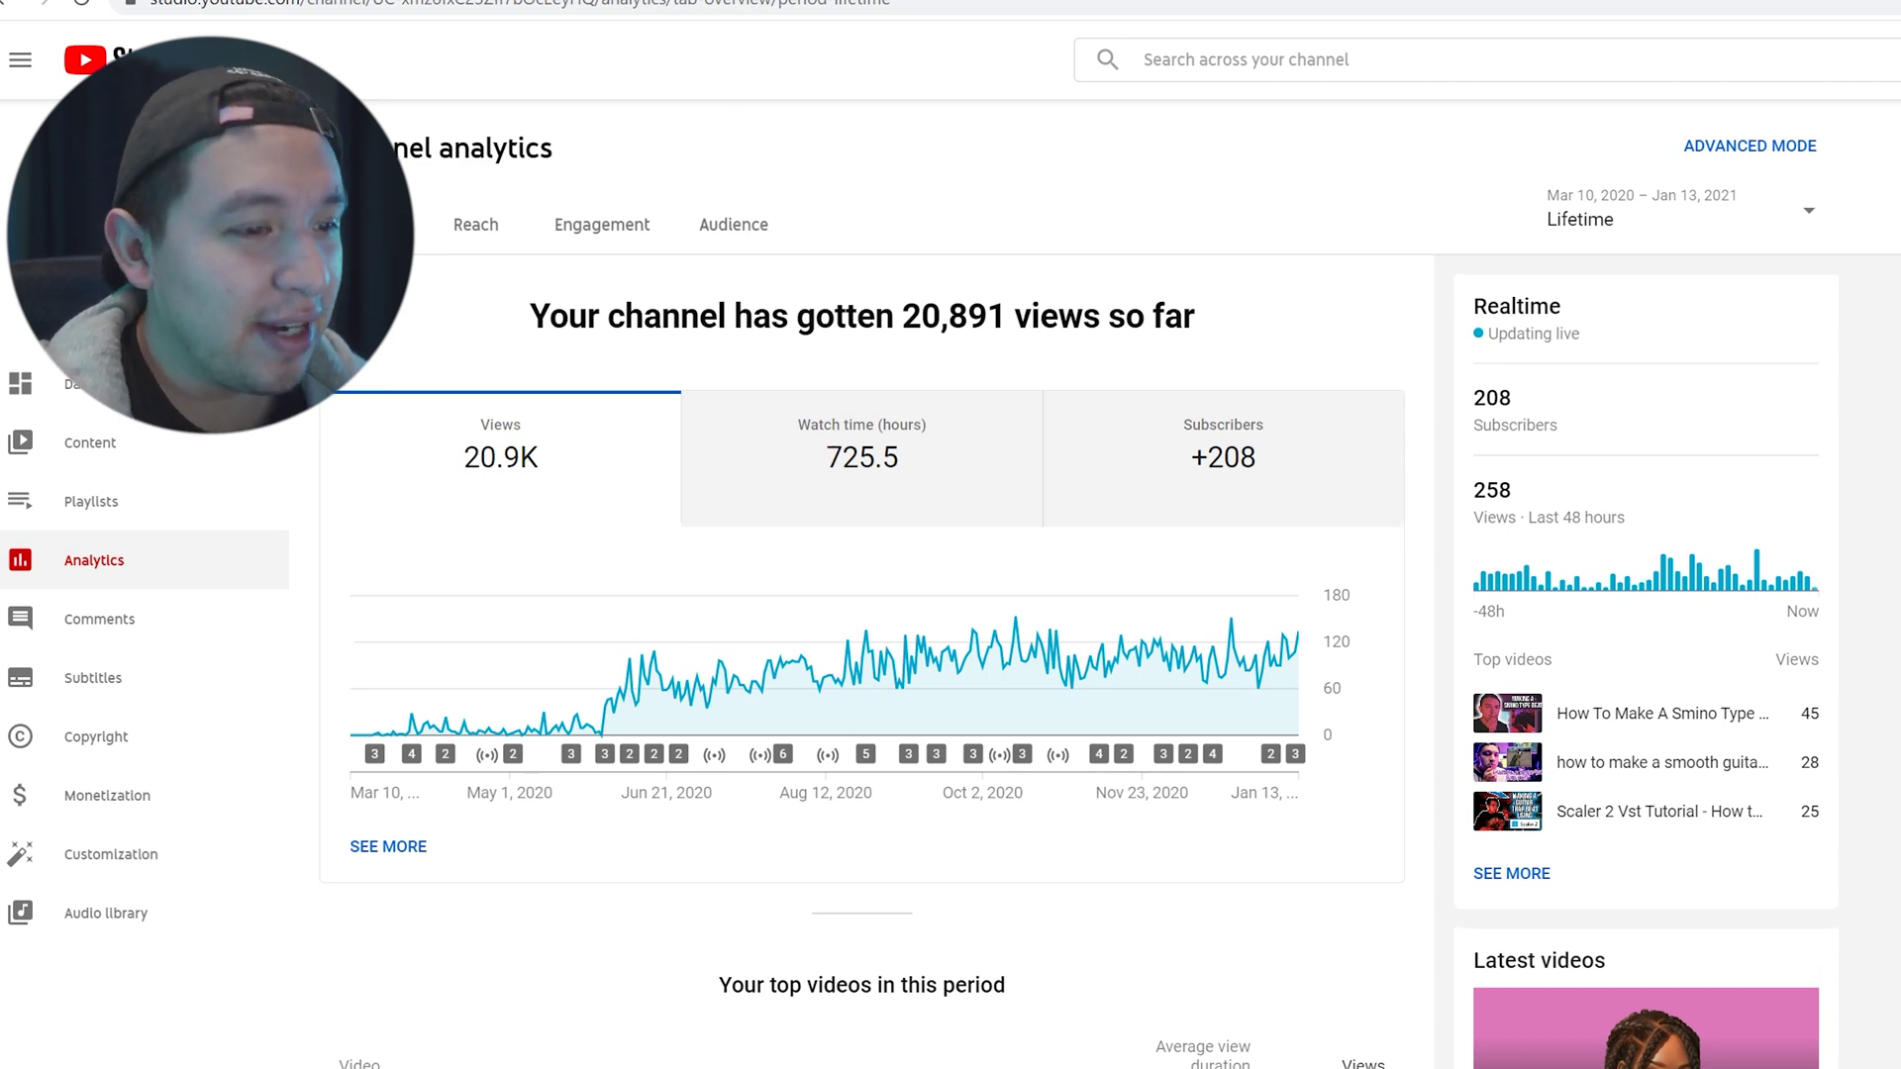
{"action": "scroll", "coordinate": [861, 758], "scroll_direction": "down", "scroll_amount": 5}
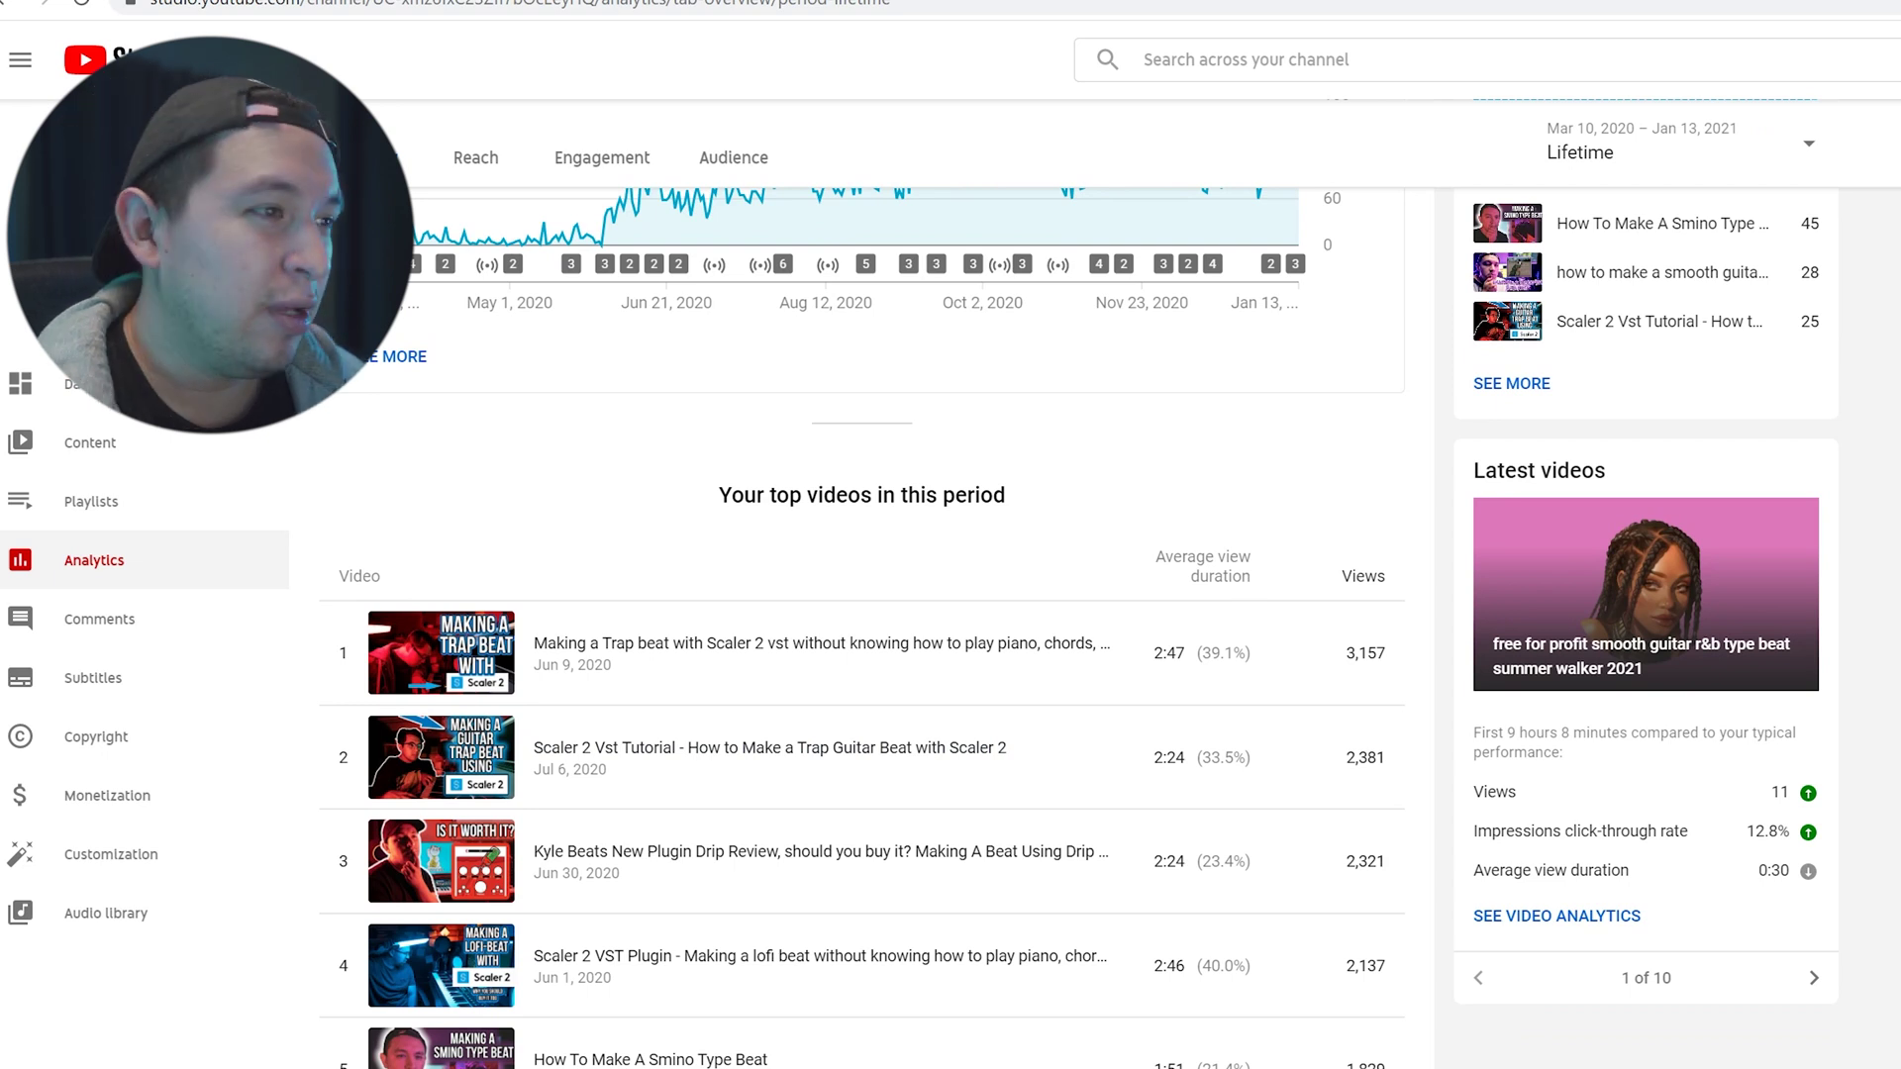
{"action": "scroll", "coordinate": [862, 633], "scroll_direction": "down", "scroll_amount": 2}
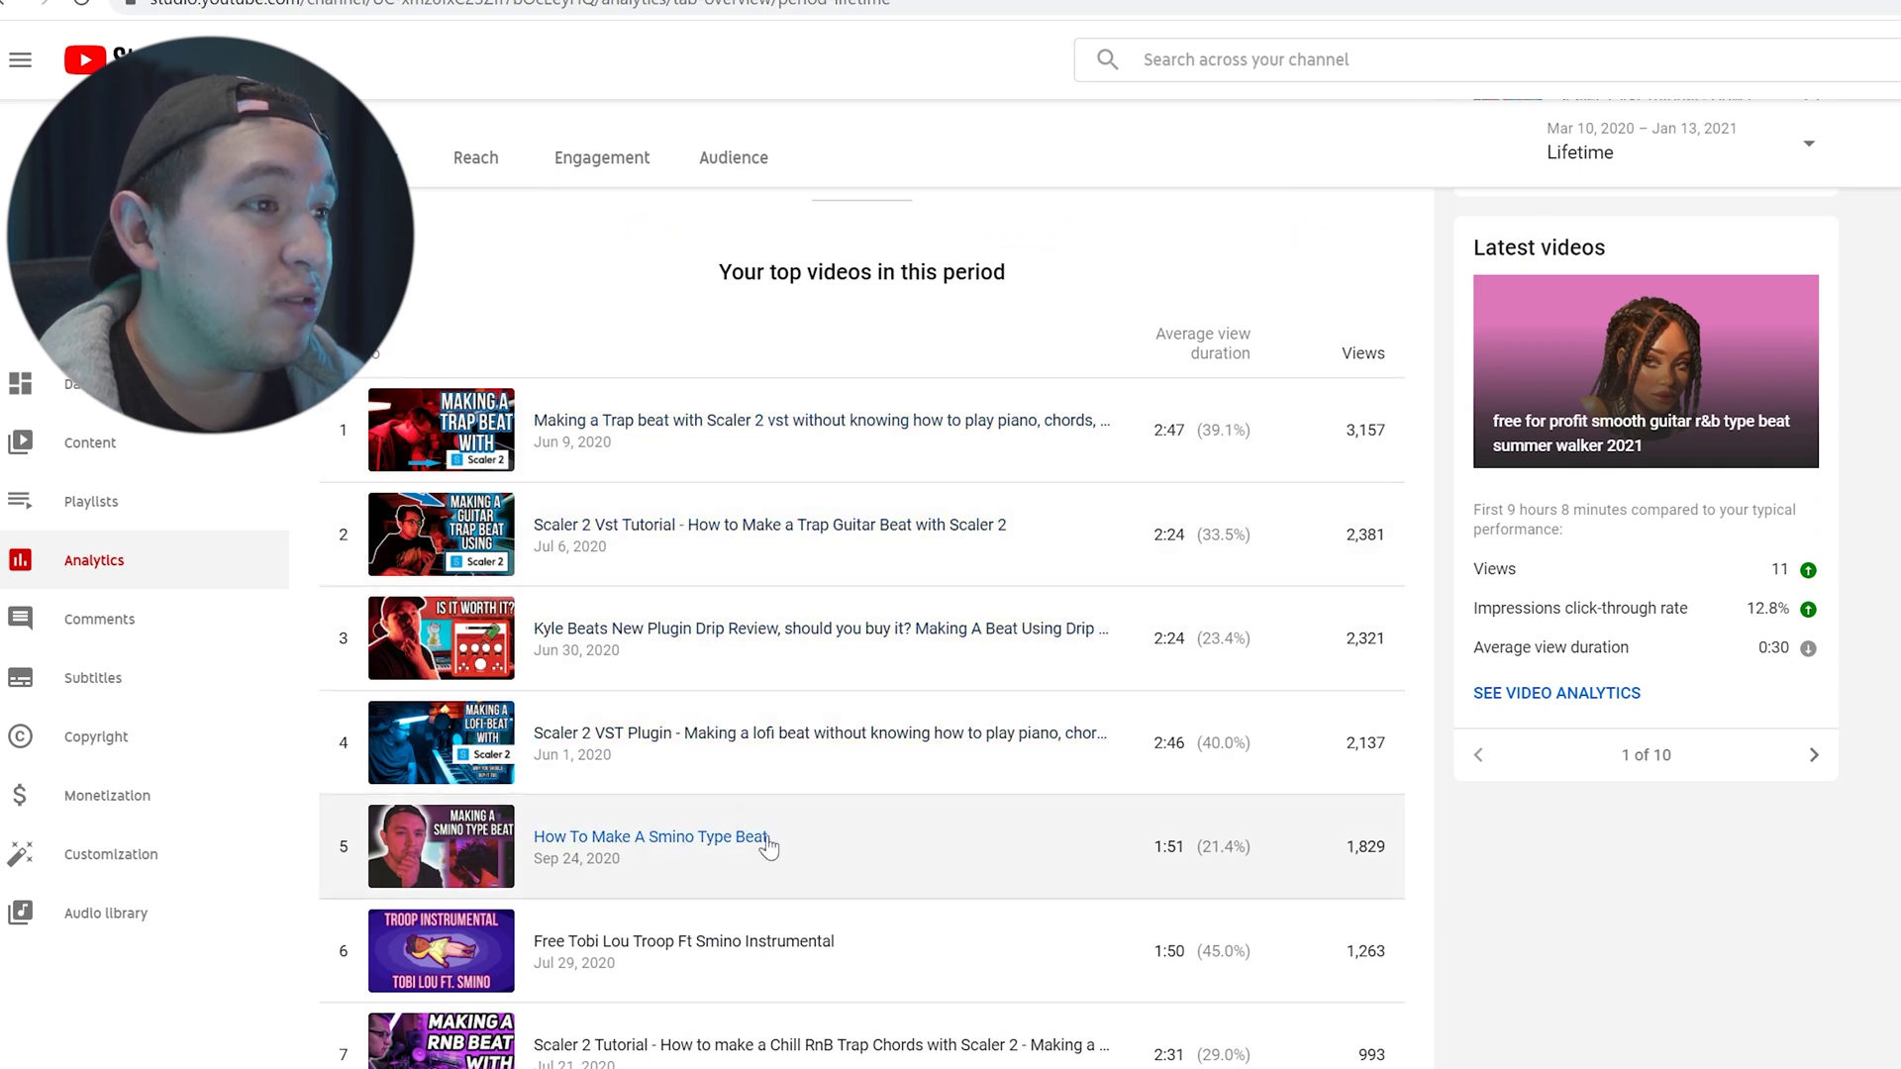
{"action": "scroll", "coordinate": [808, 887], "scroll_direction": "up", "scroll_amount": 7}
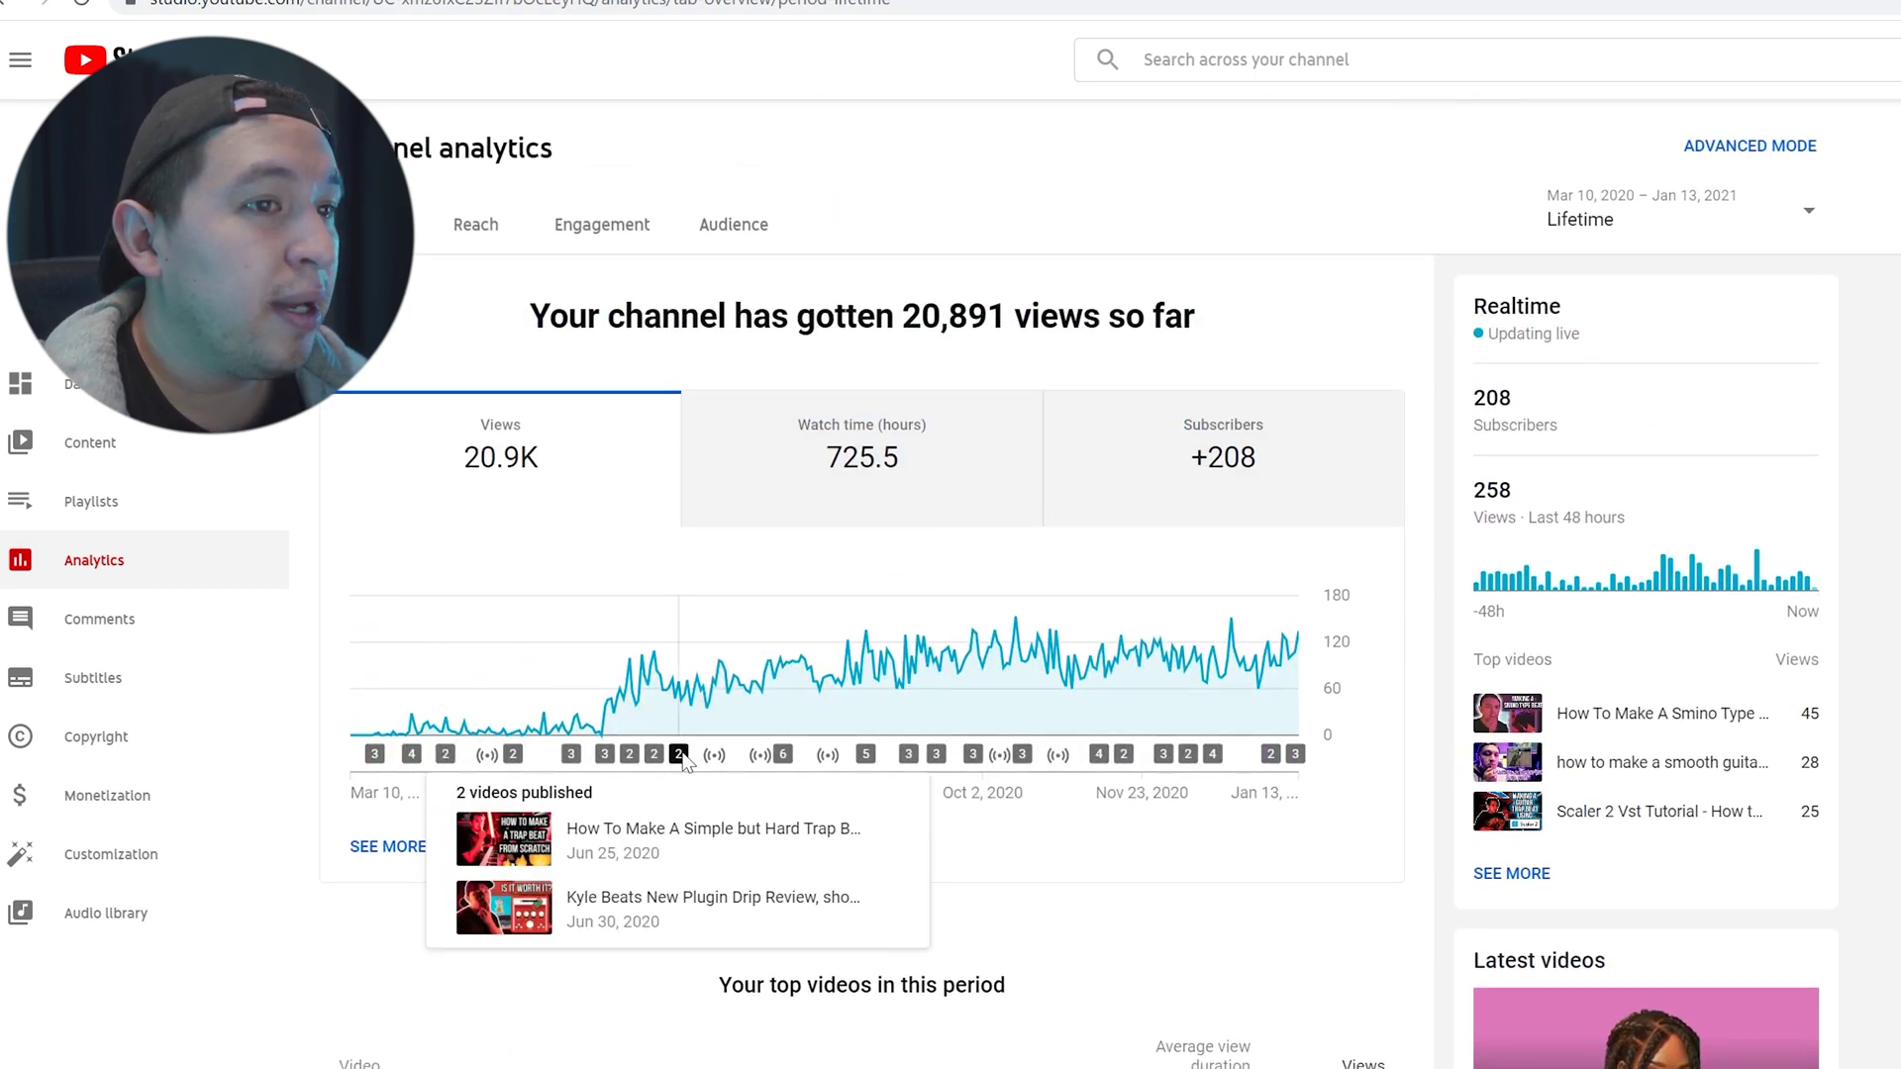
{"action": "scroll", "coordinate": [782, 985], "scroll_direction": "down", "scroll_amount": 7}
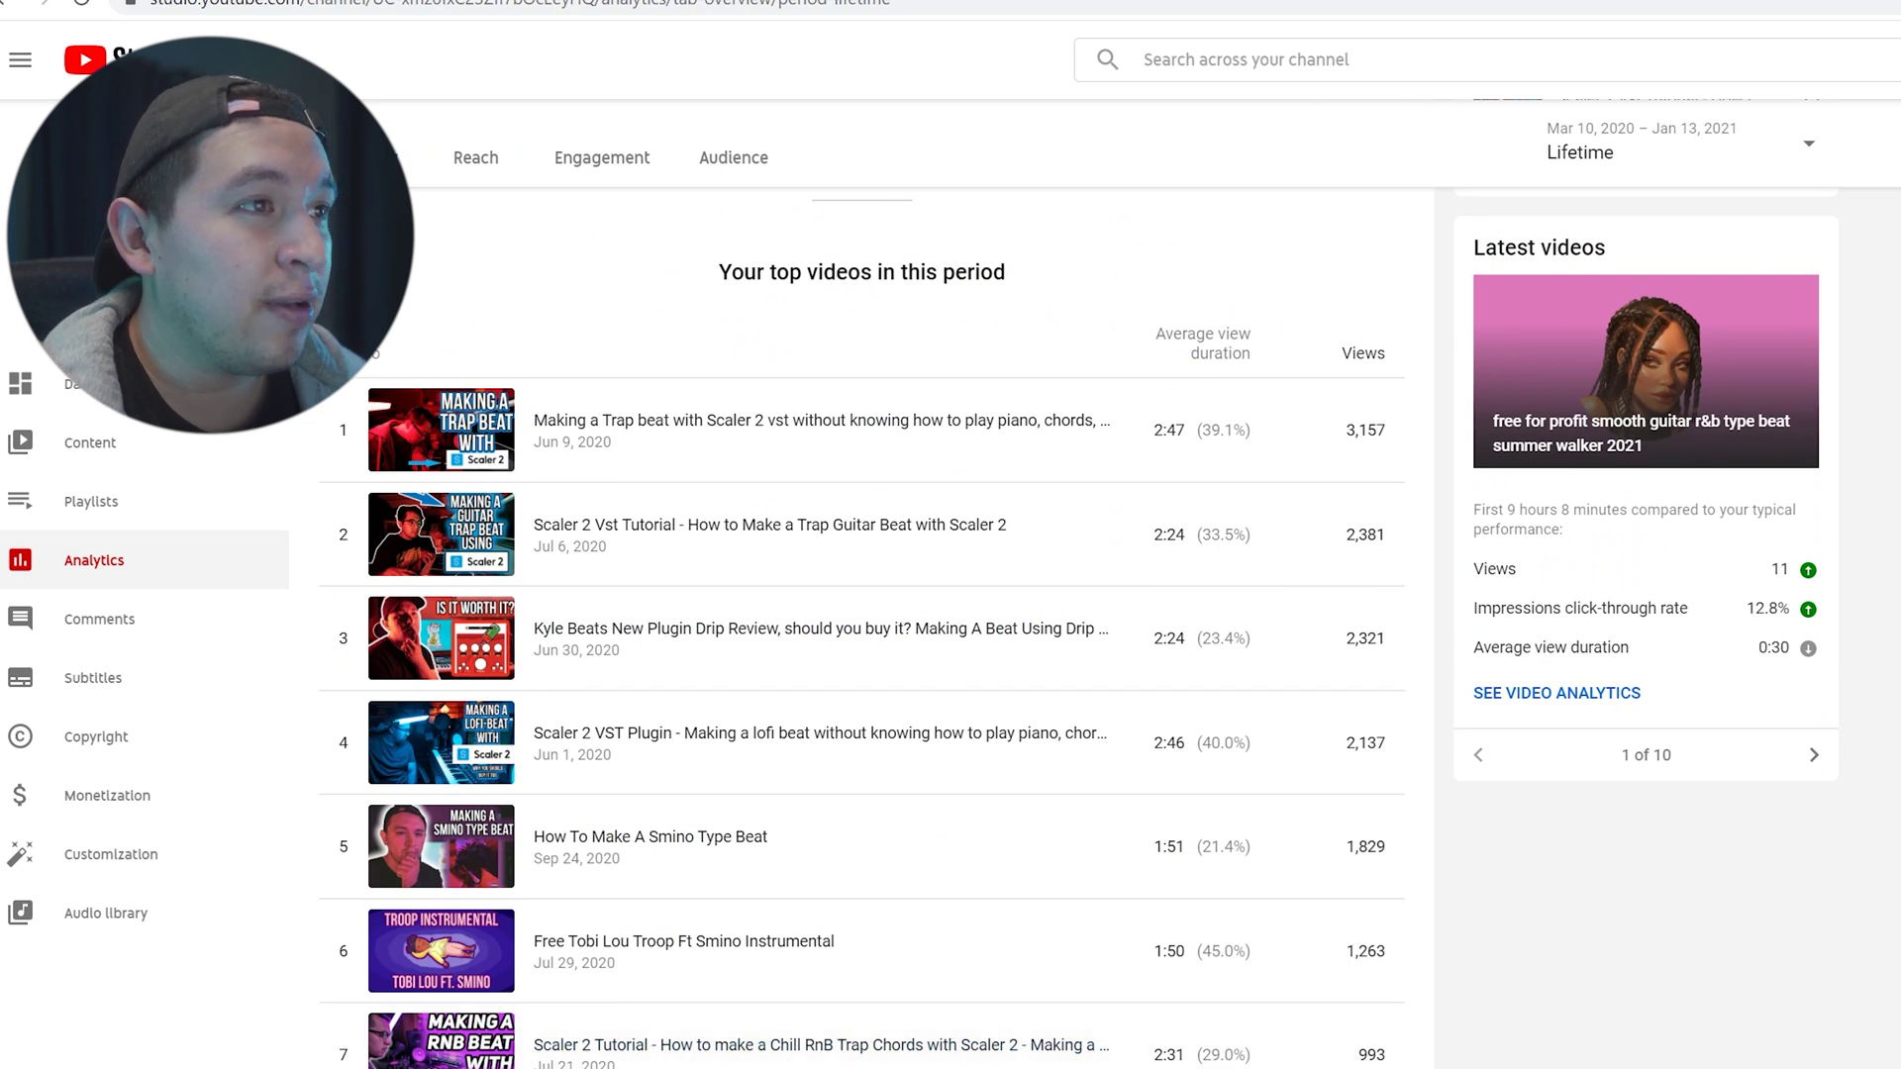
{"action": "scroll", "coordinate": [862, 594], "scroll_direction": "up", "scroll_amount": 7}
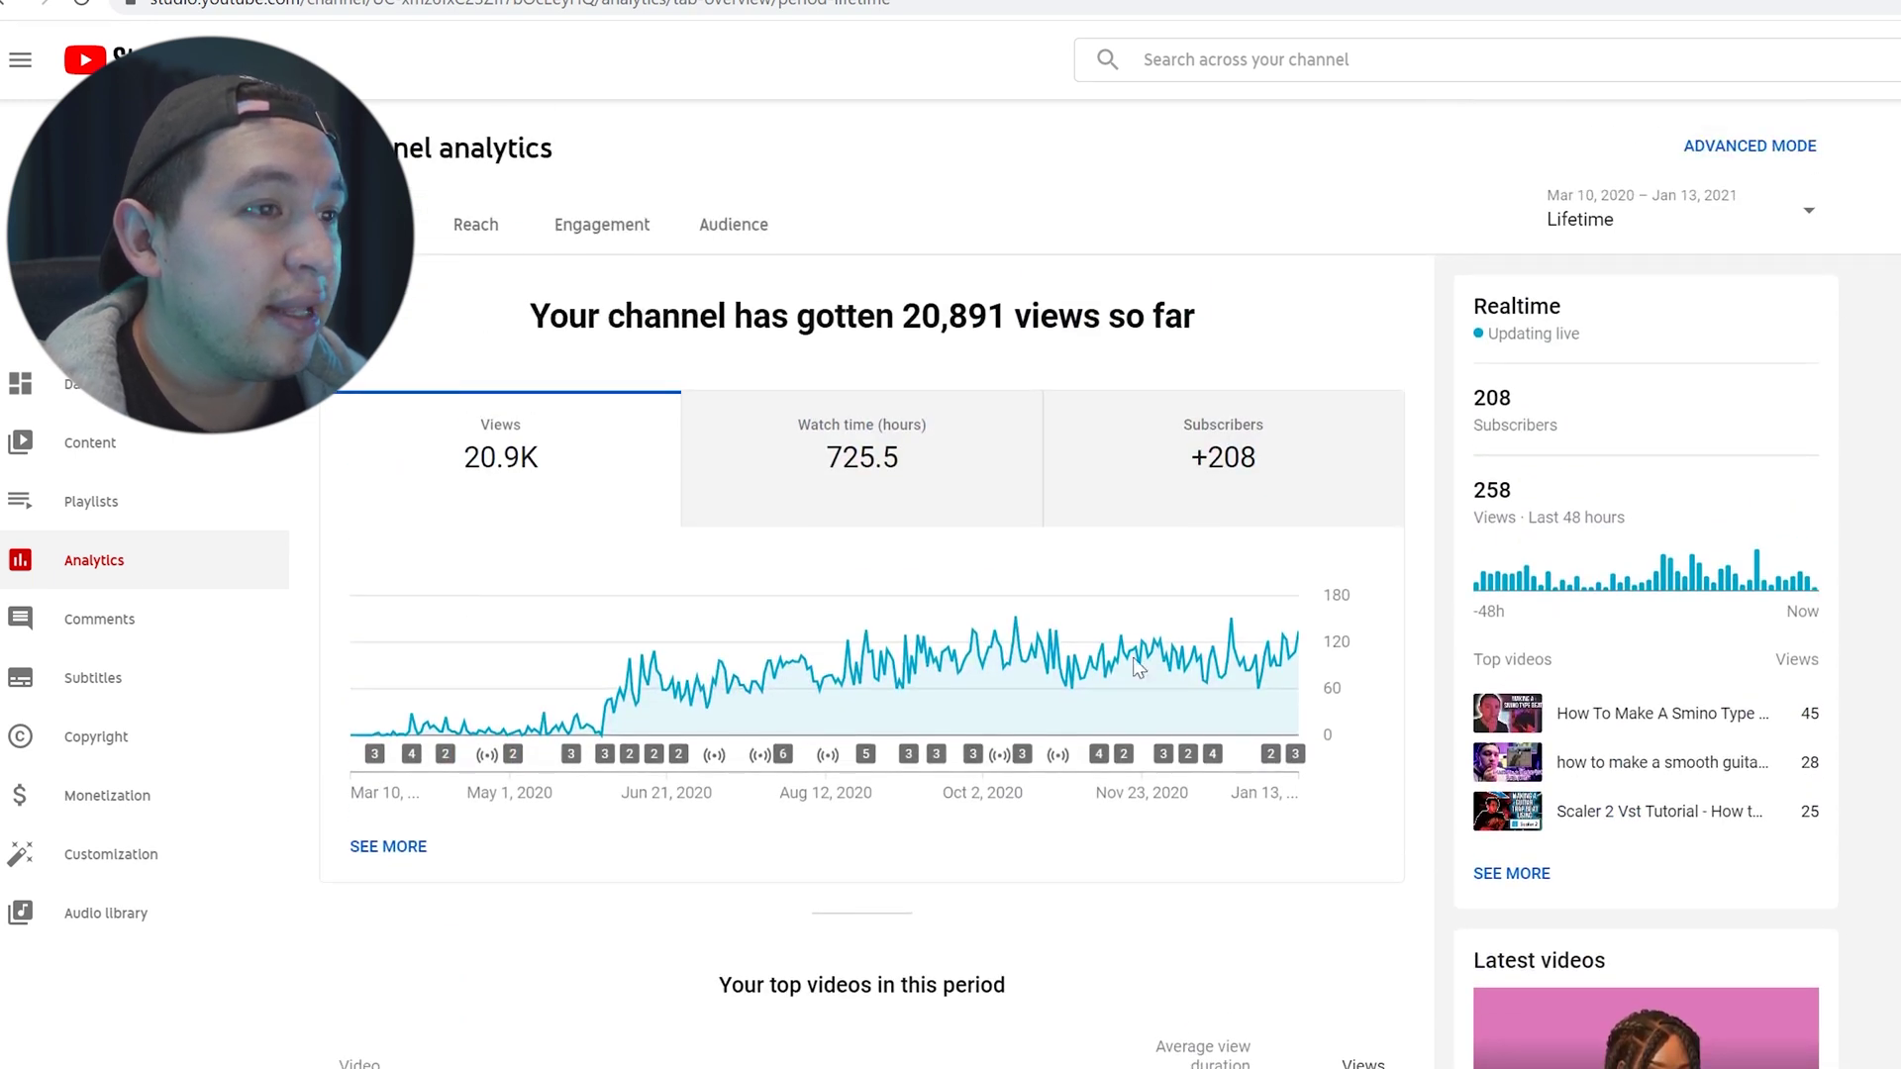
{"action": "mouse_move", "coordinate": [584, 690]}
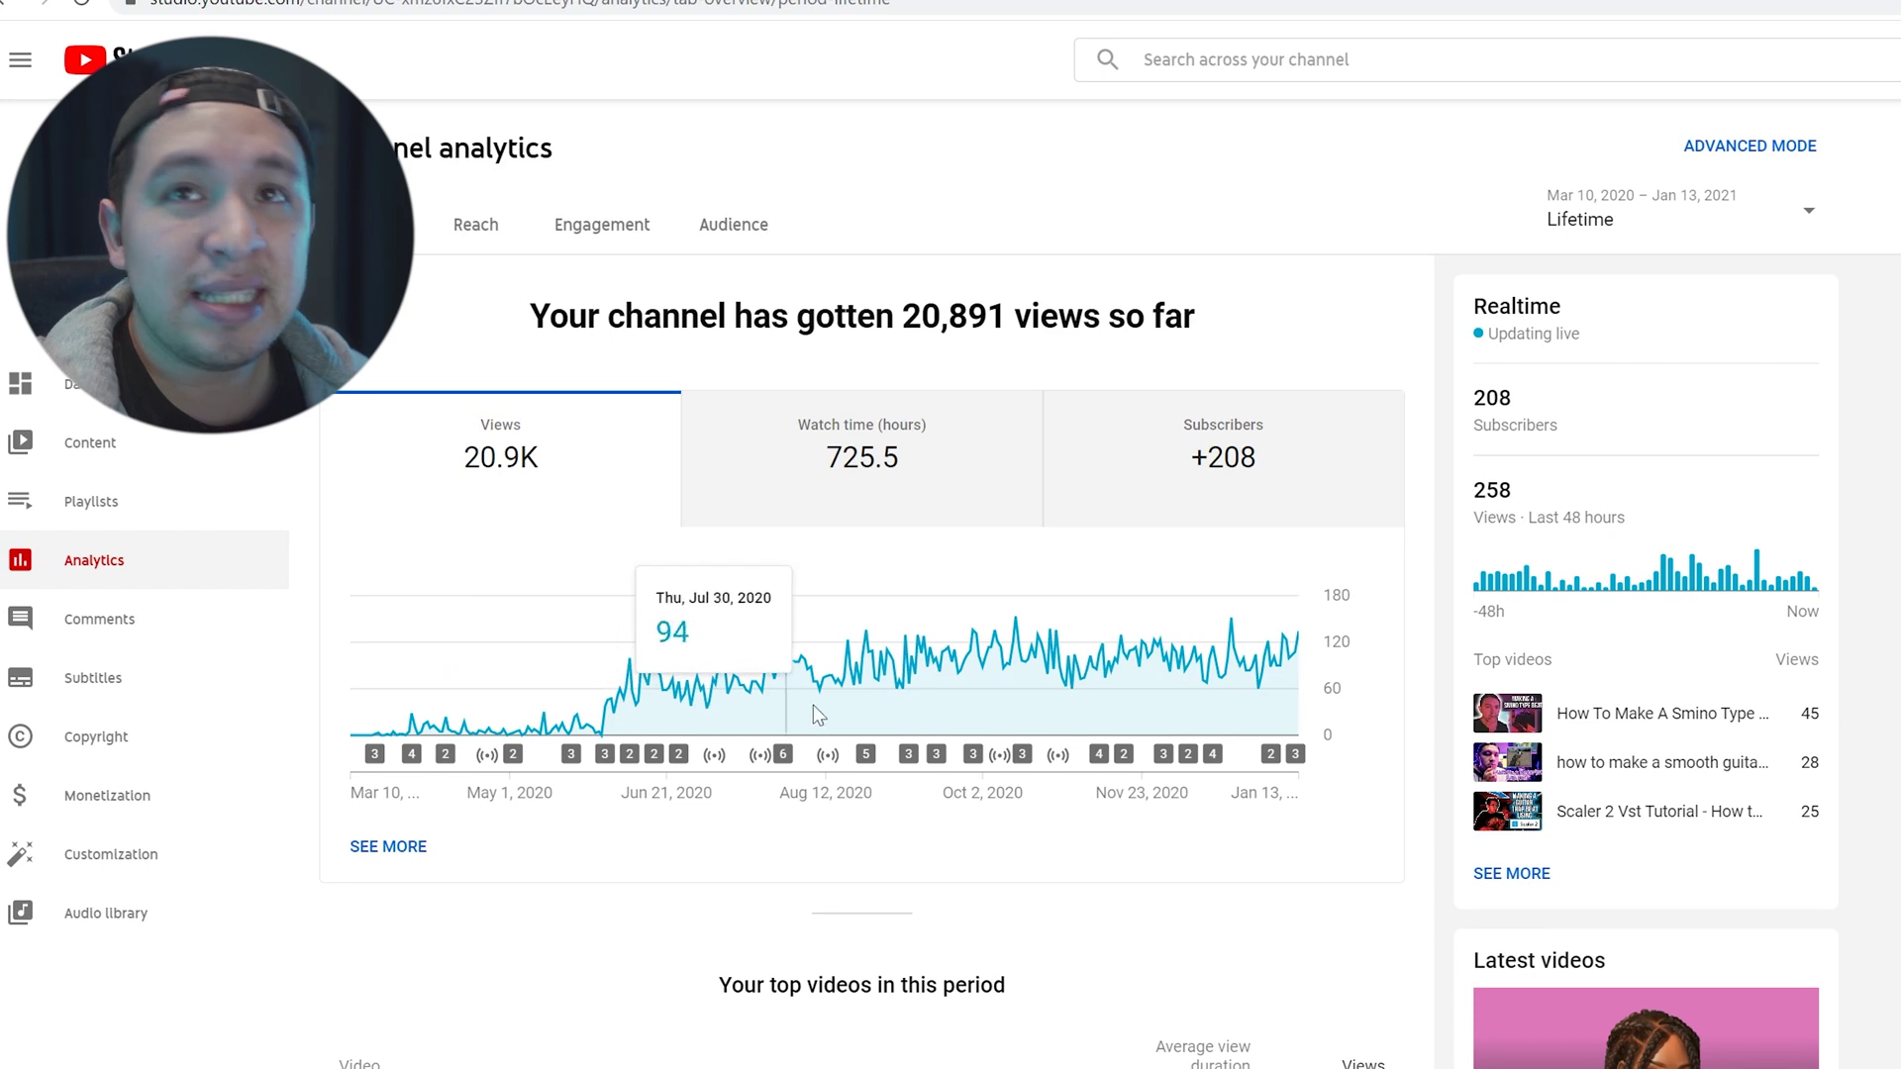